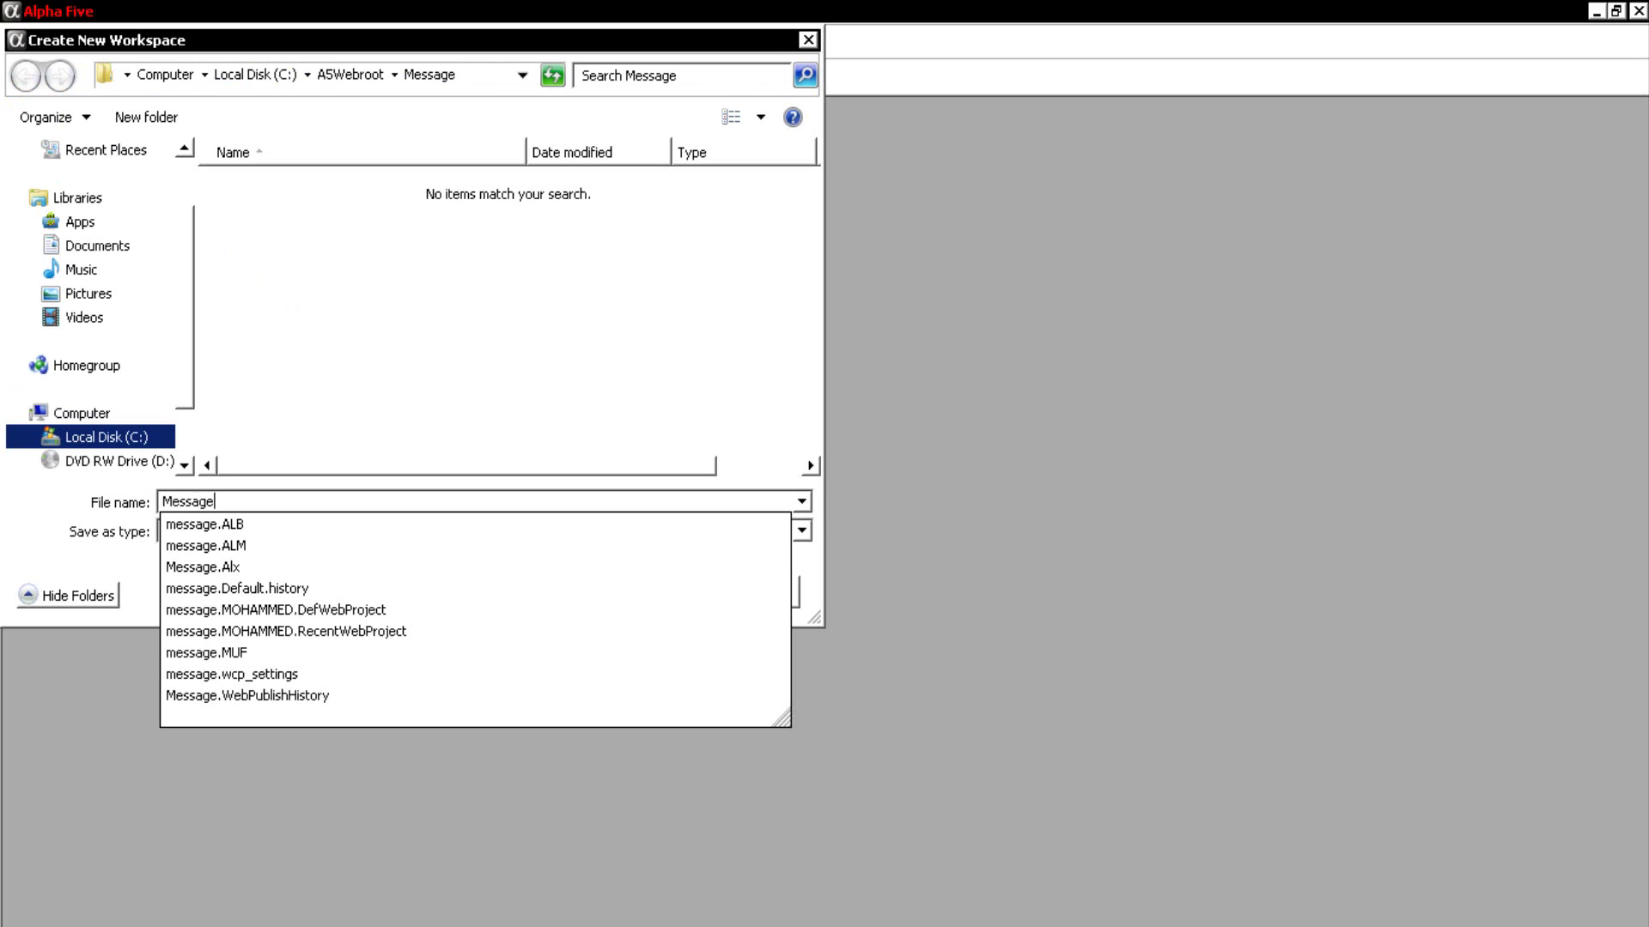
- Create a new workspace named Message, dismiss the Getting Started page, and maximize the web projects window
key("Return")
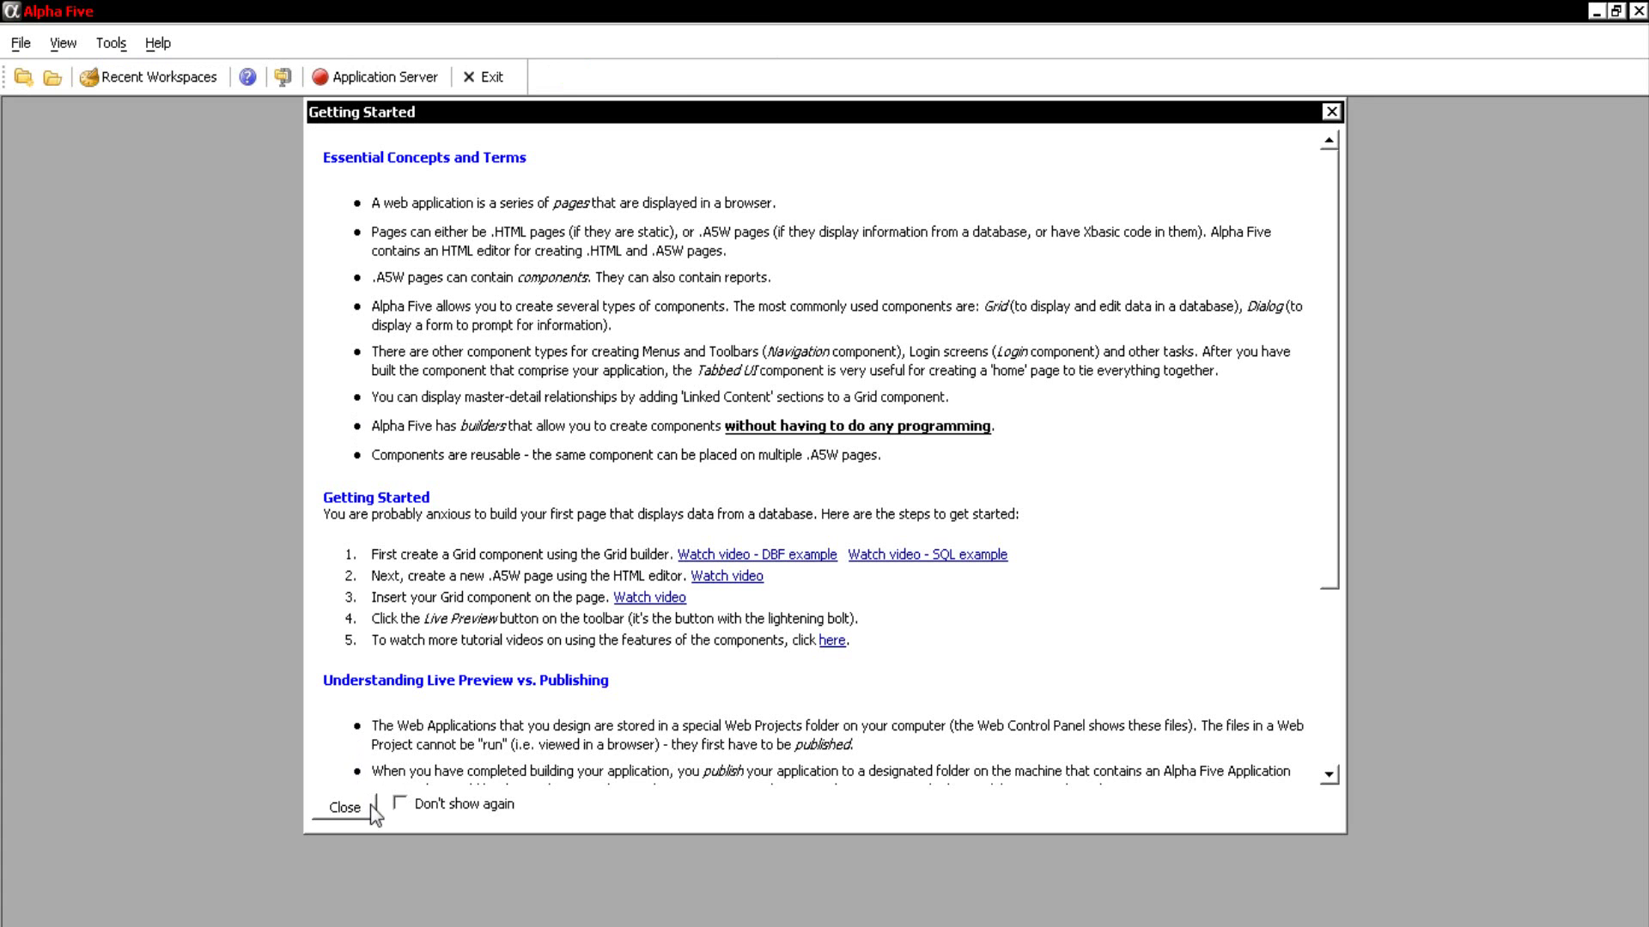
left_click(372, 810)
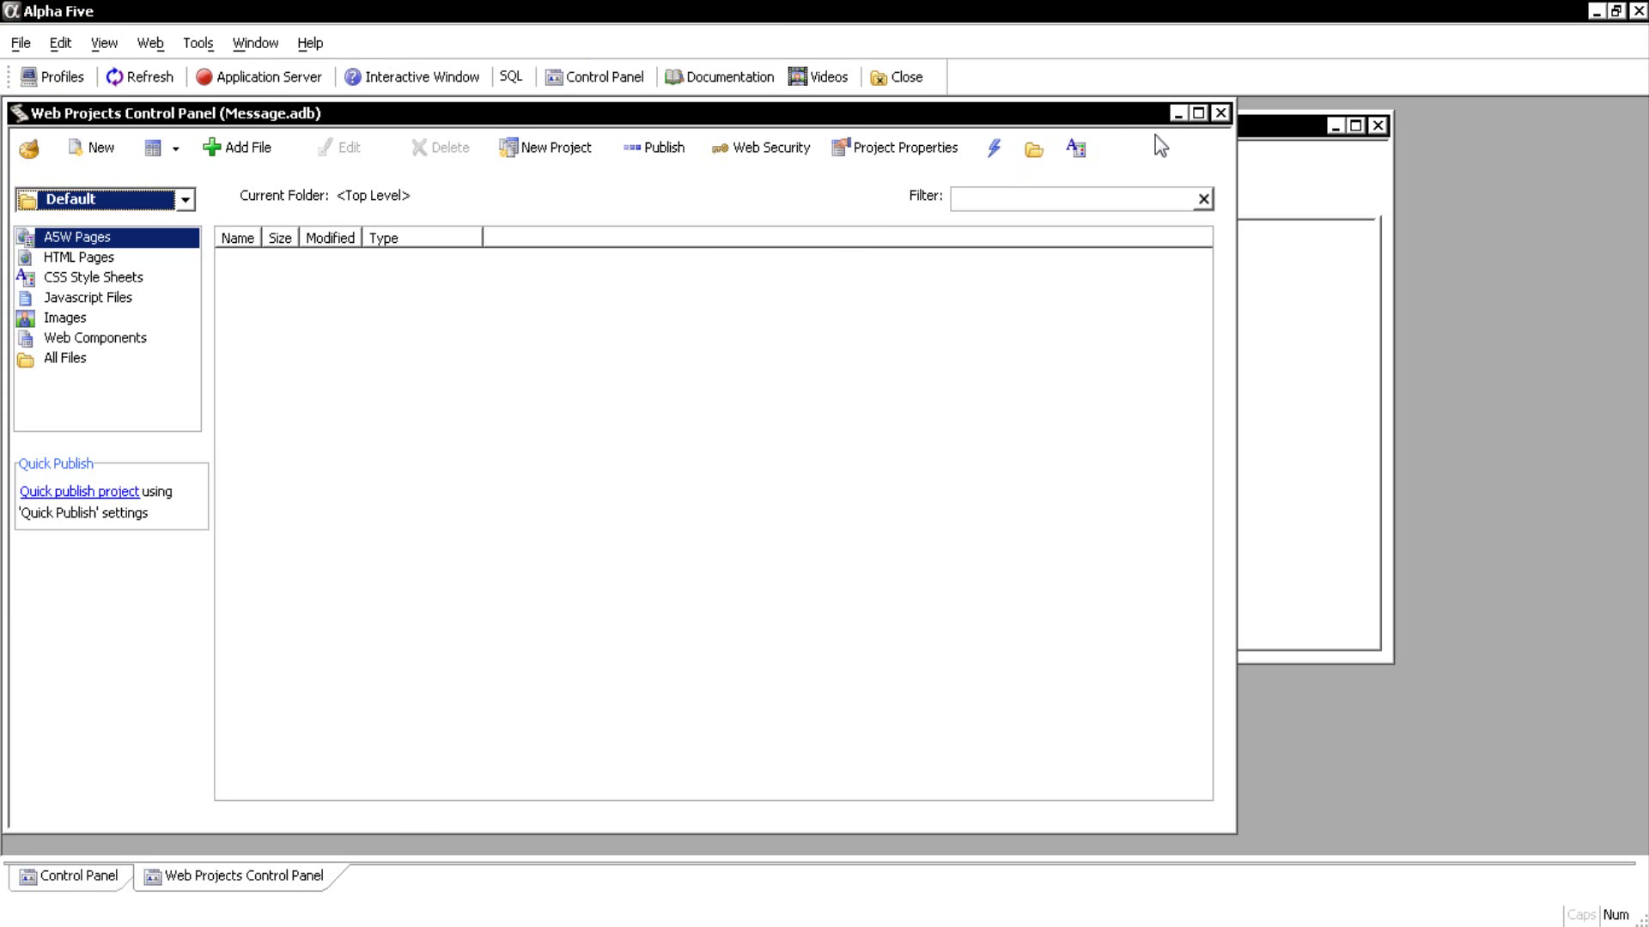
left_click(1198, 113)
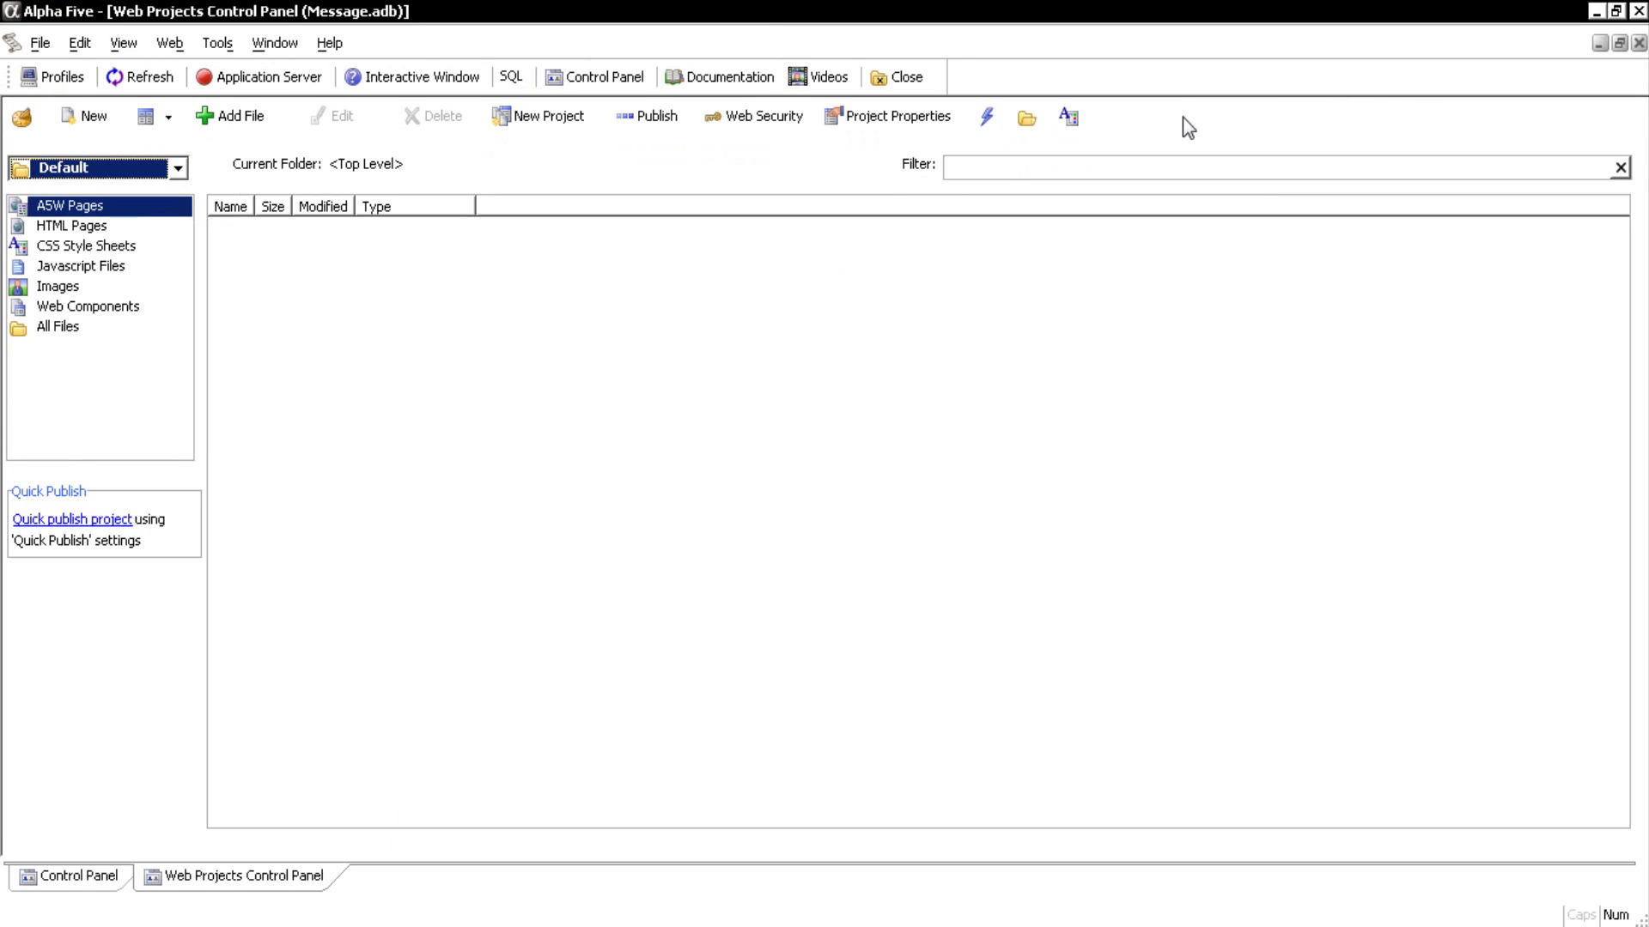
- Create a new Dialog web component starting from a blank dialog
left_click(115, 120)
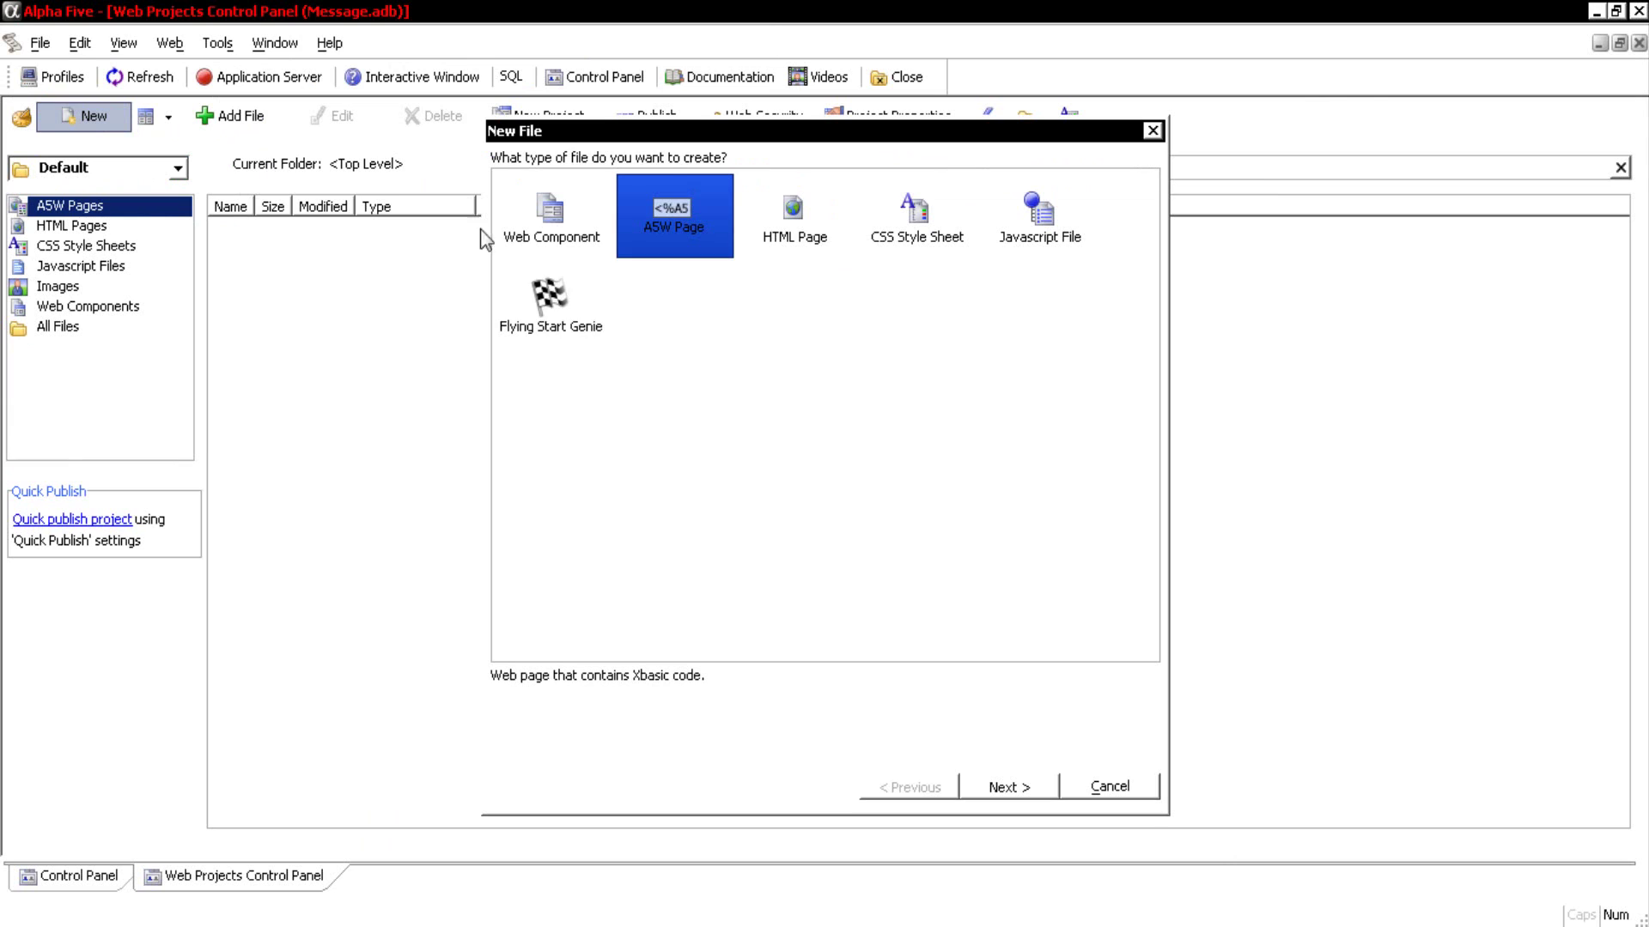
double_click(565, 230)
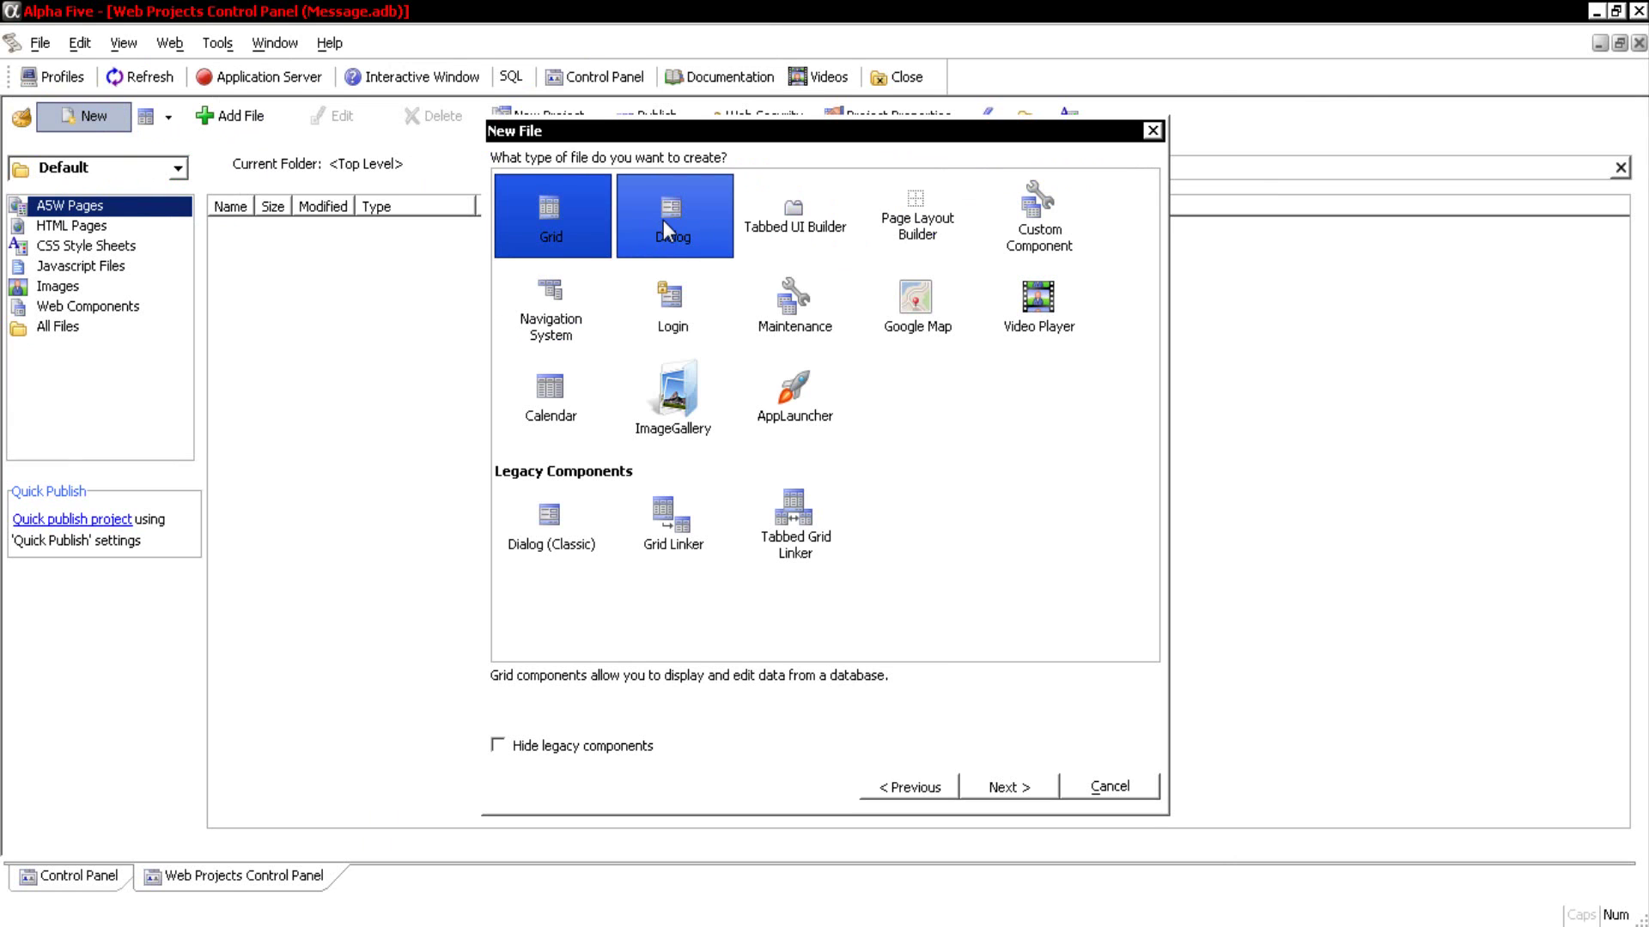
double_click(663, 220)
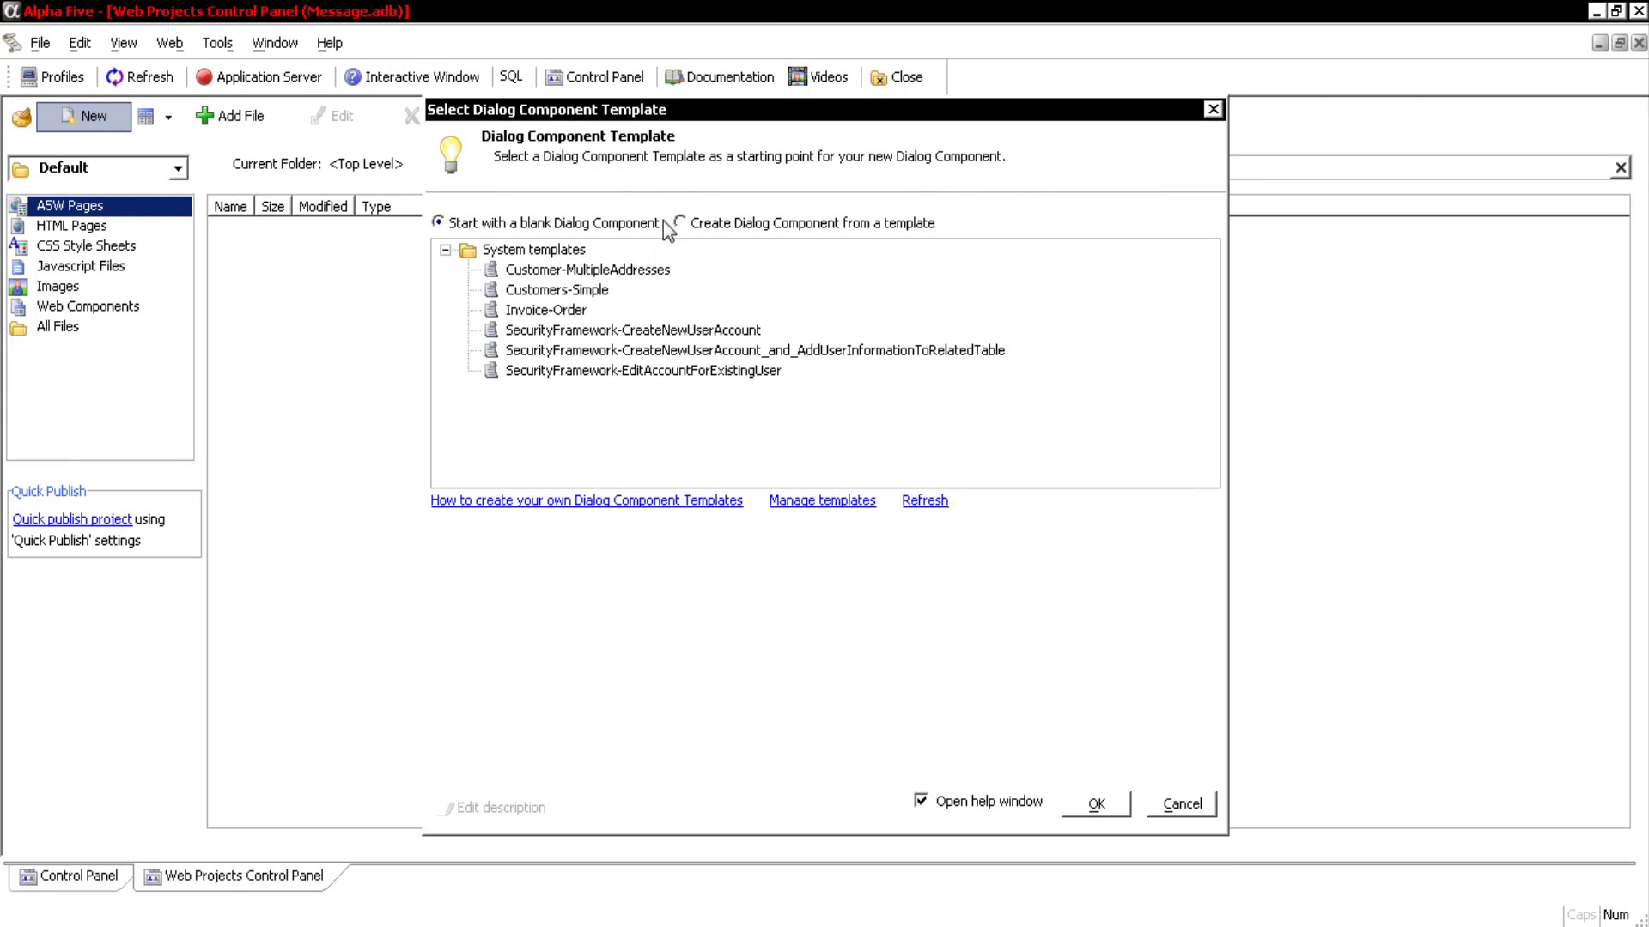
left_click(1087, 804)
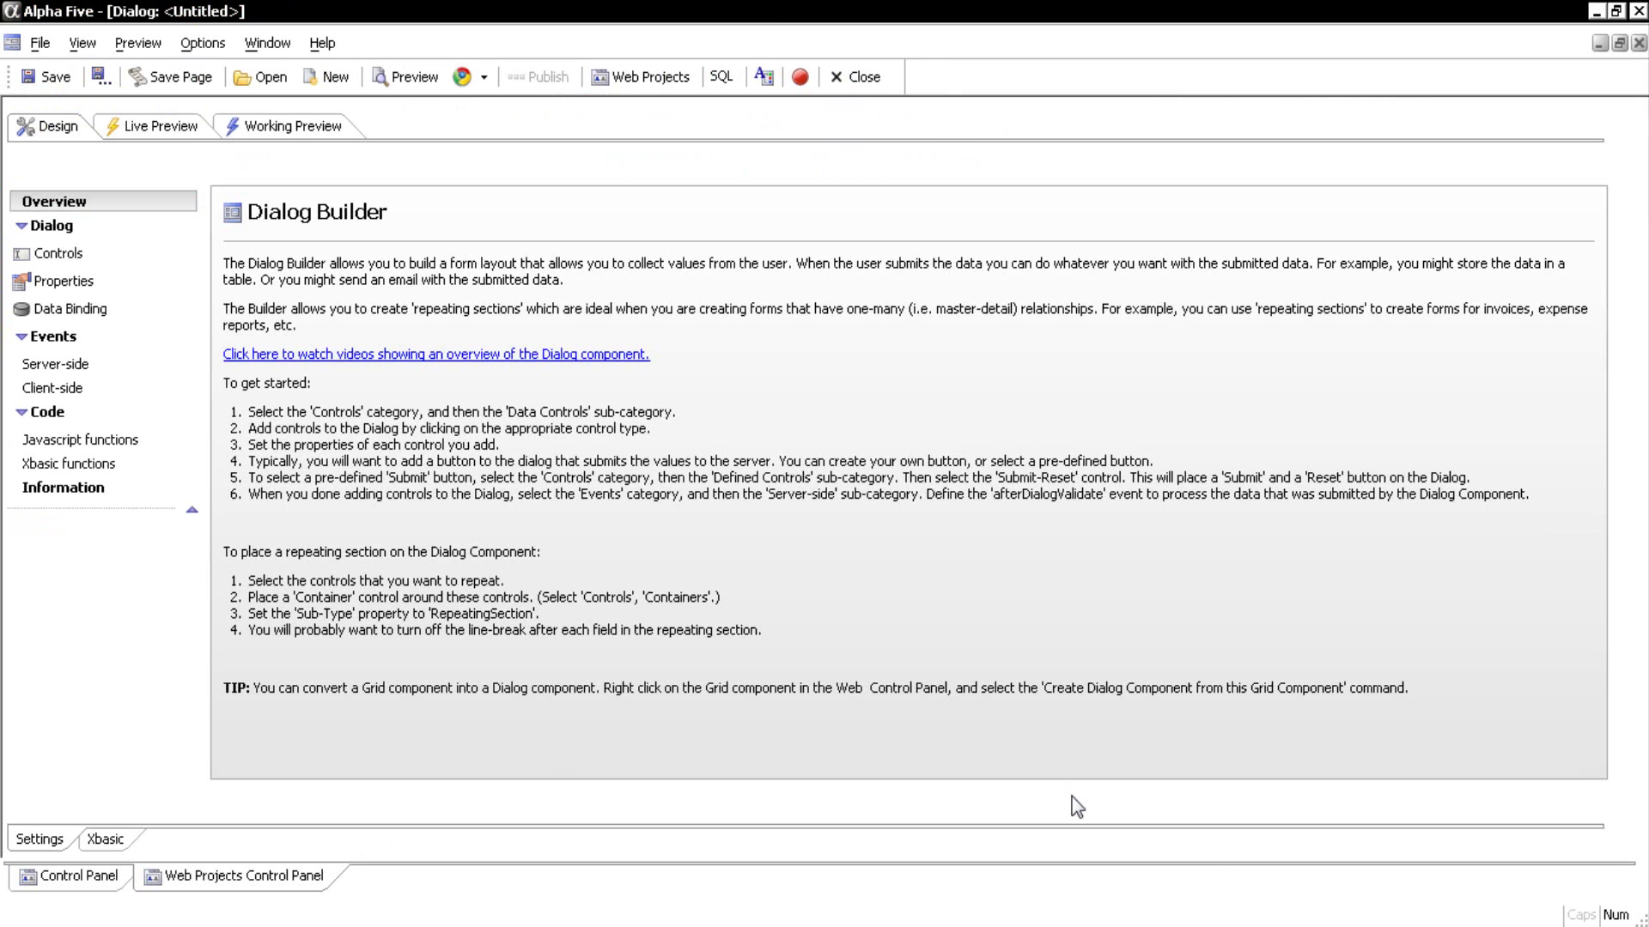
- Add a textbox control to the dialog with the name and label Email
left_click(57, 256)
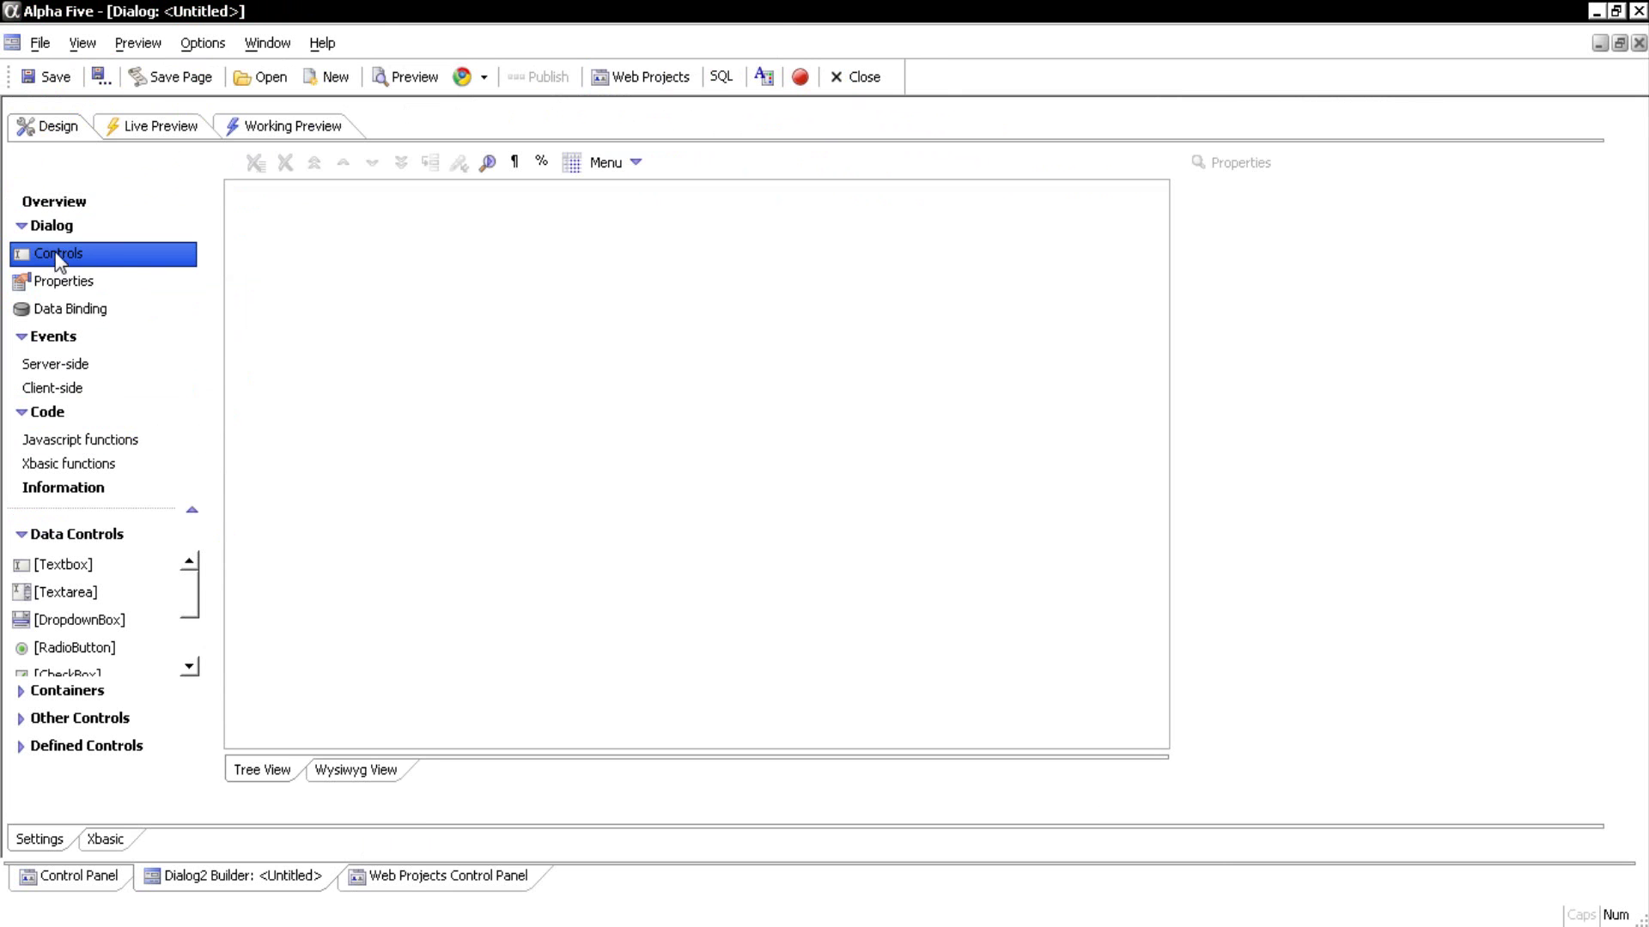
left_click(90, 566)
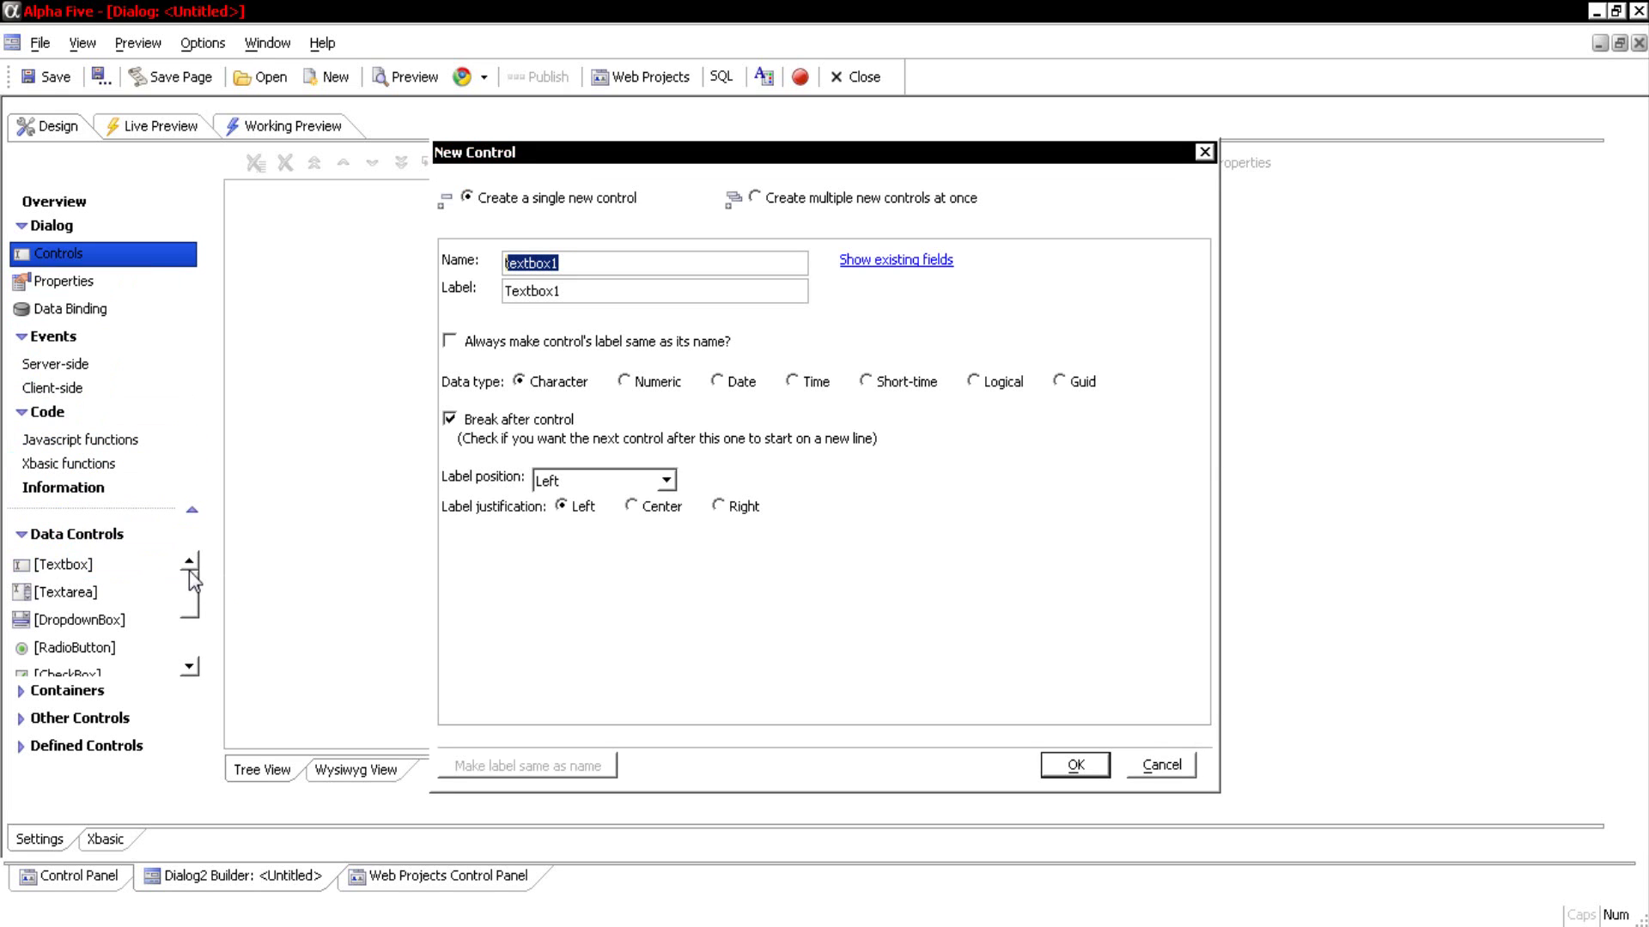
type("Email")
key("Tab")
type("Email")
left_click(1060, 777)
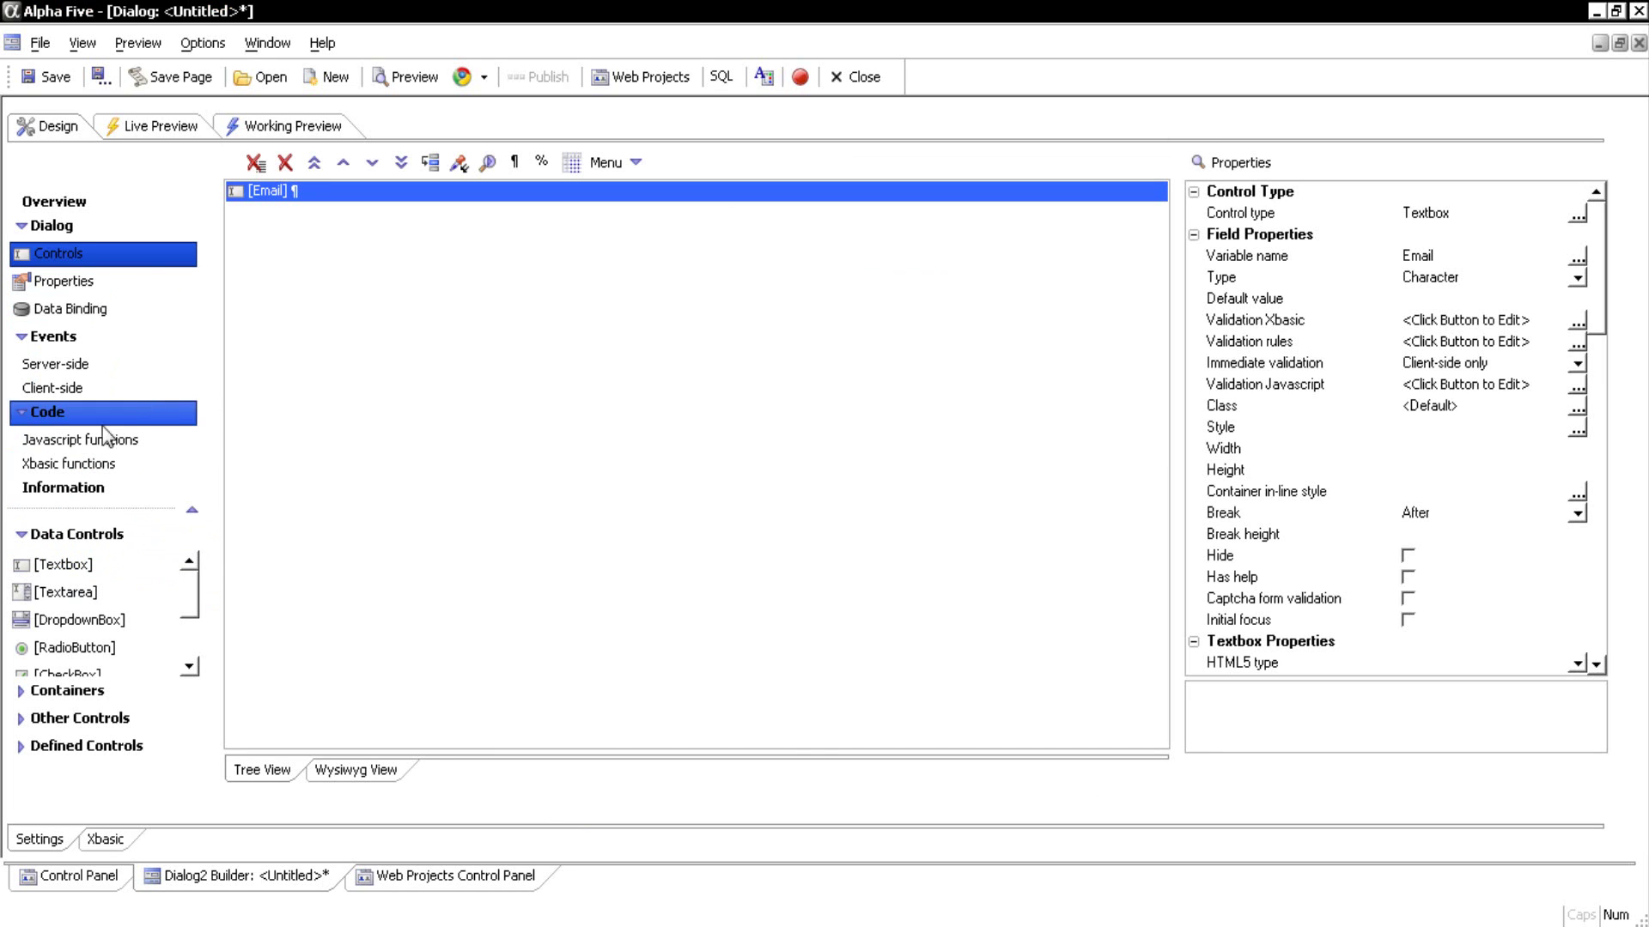
- Add a textarea control to the dialog with the name and label Message
double_click(40, 601)
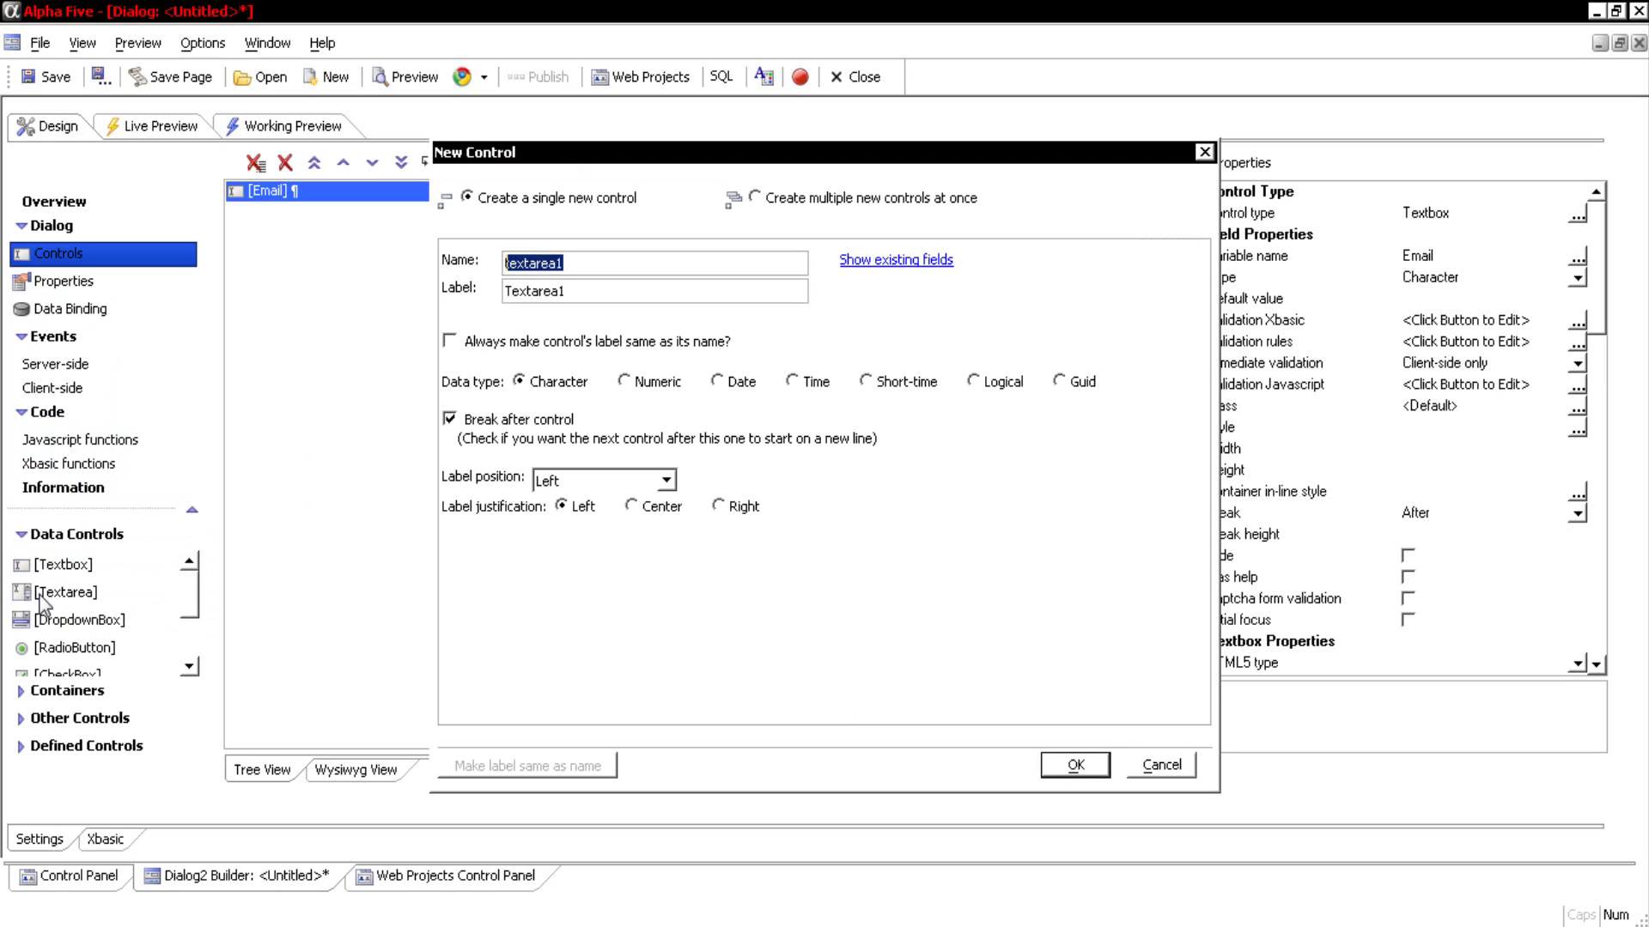
type("Message")
key("Tab")
type("Message")
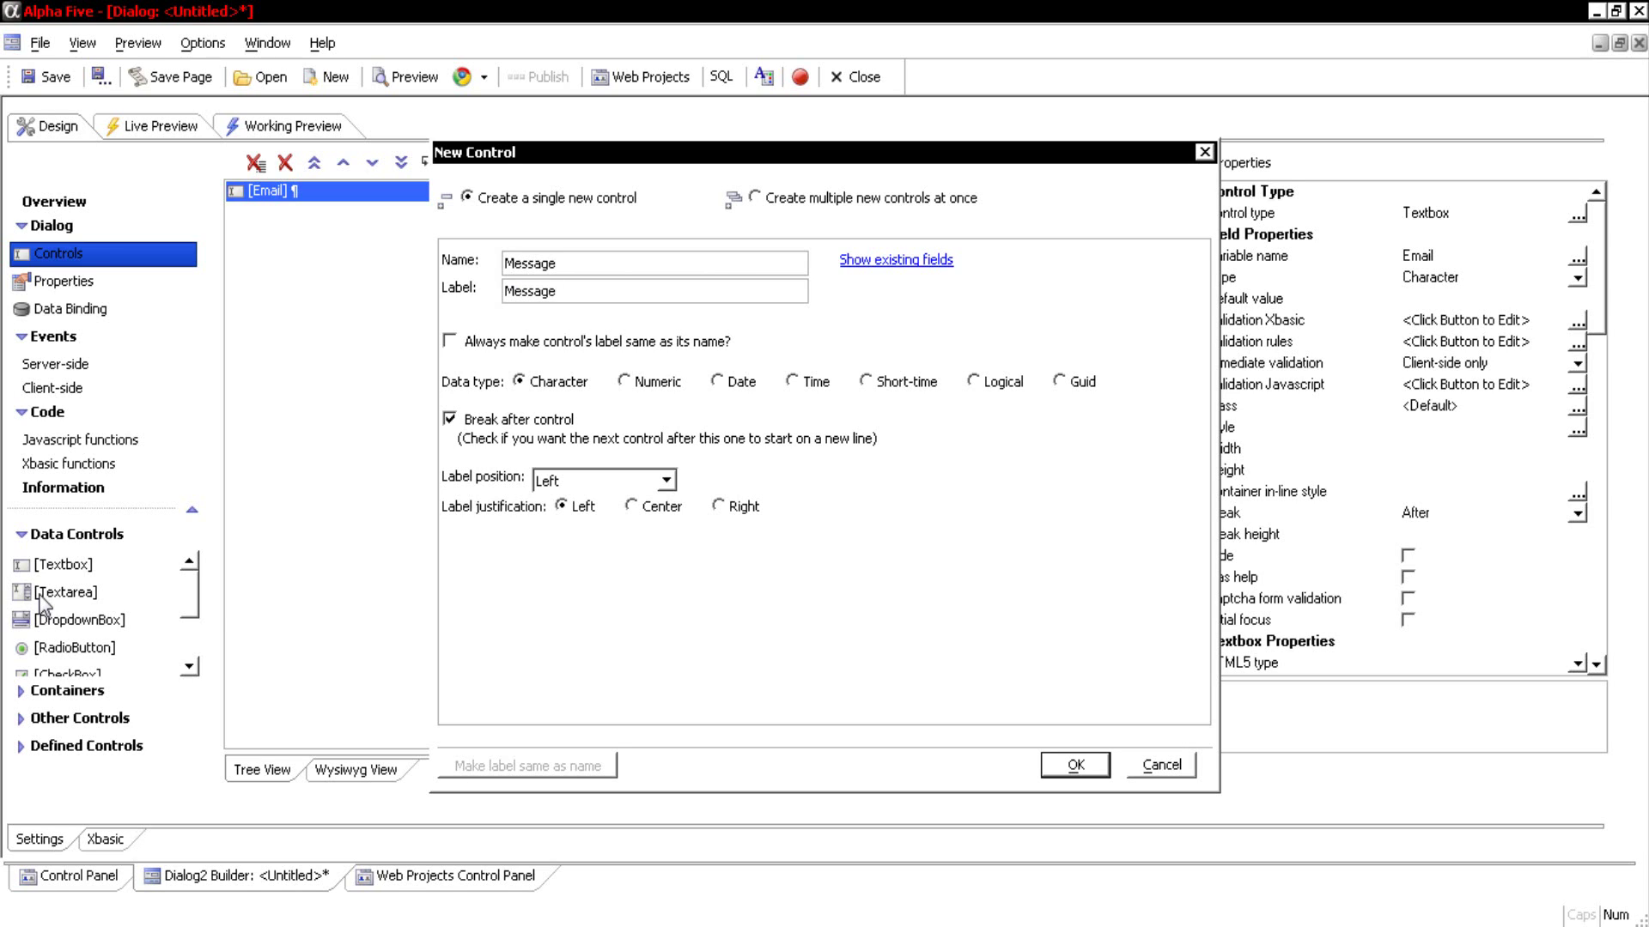
left_click(1057, 766)
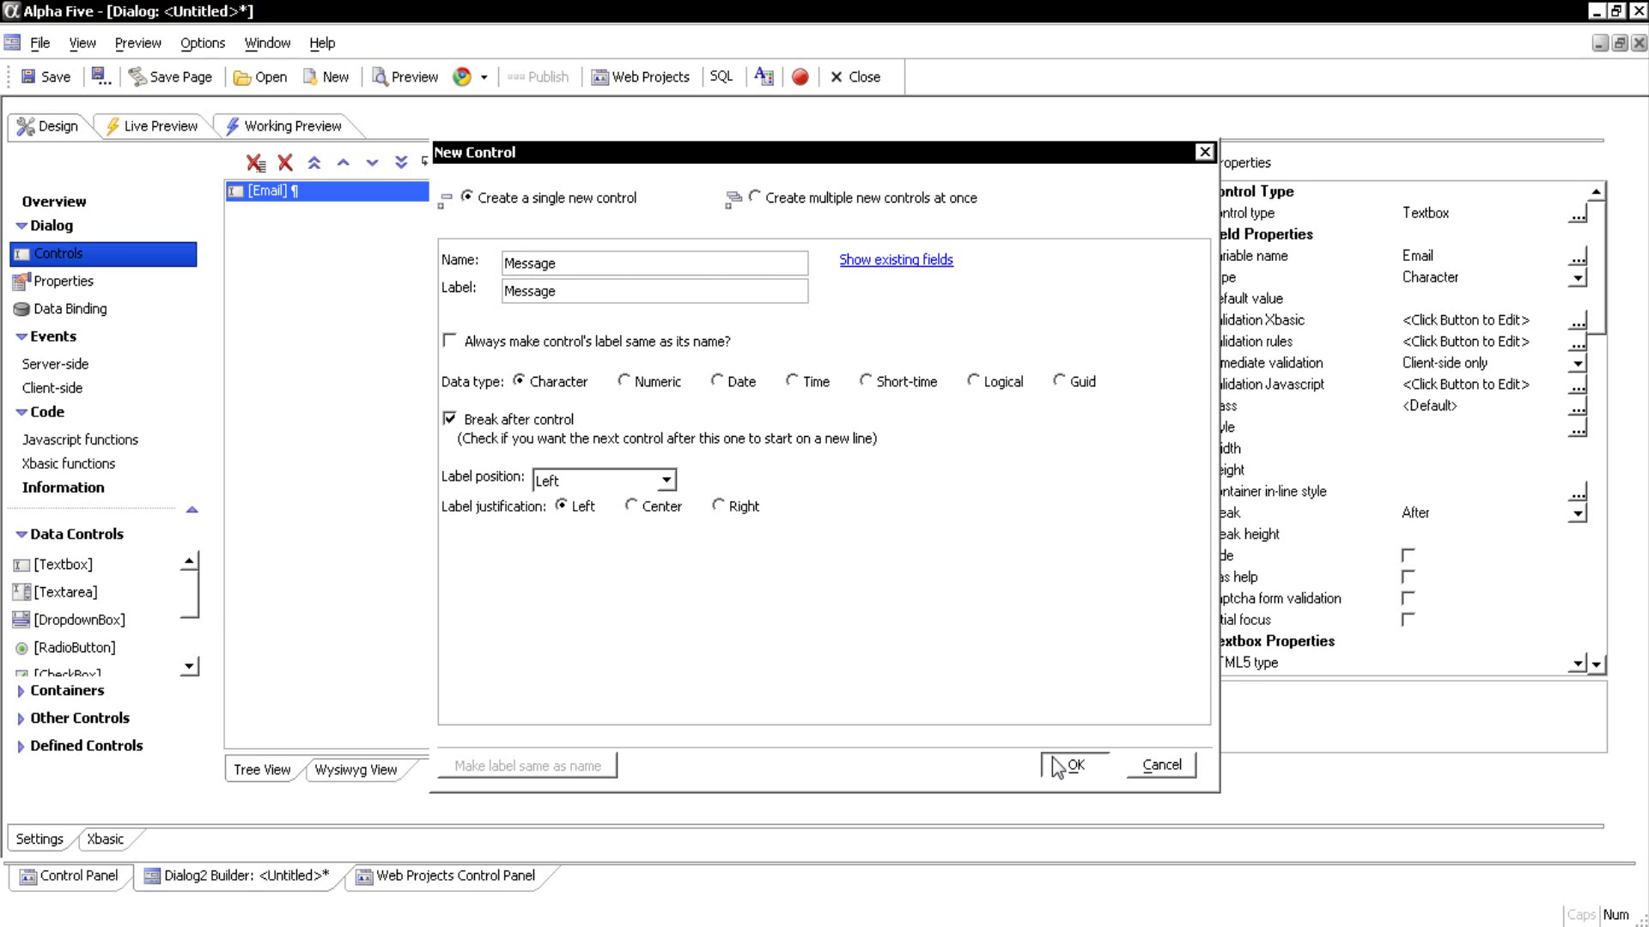
- Add the predefined Submit-Reset buttons to the dialog and delete the Reset button
left_click(156, 735)
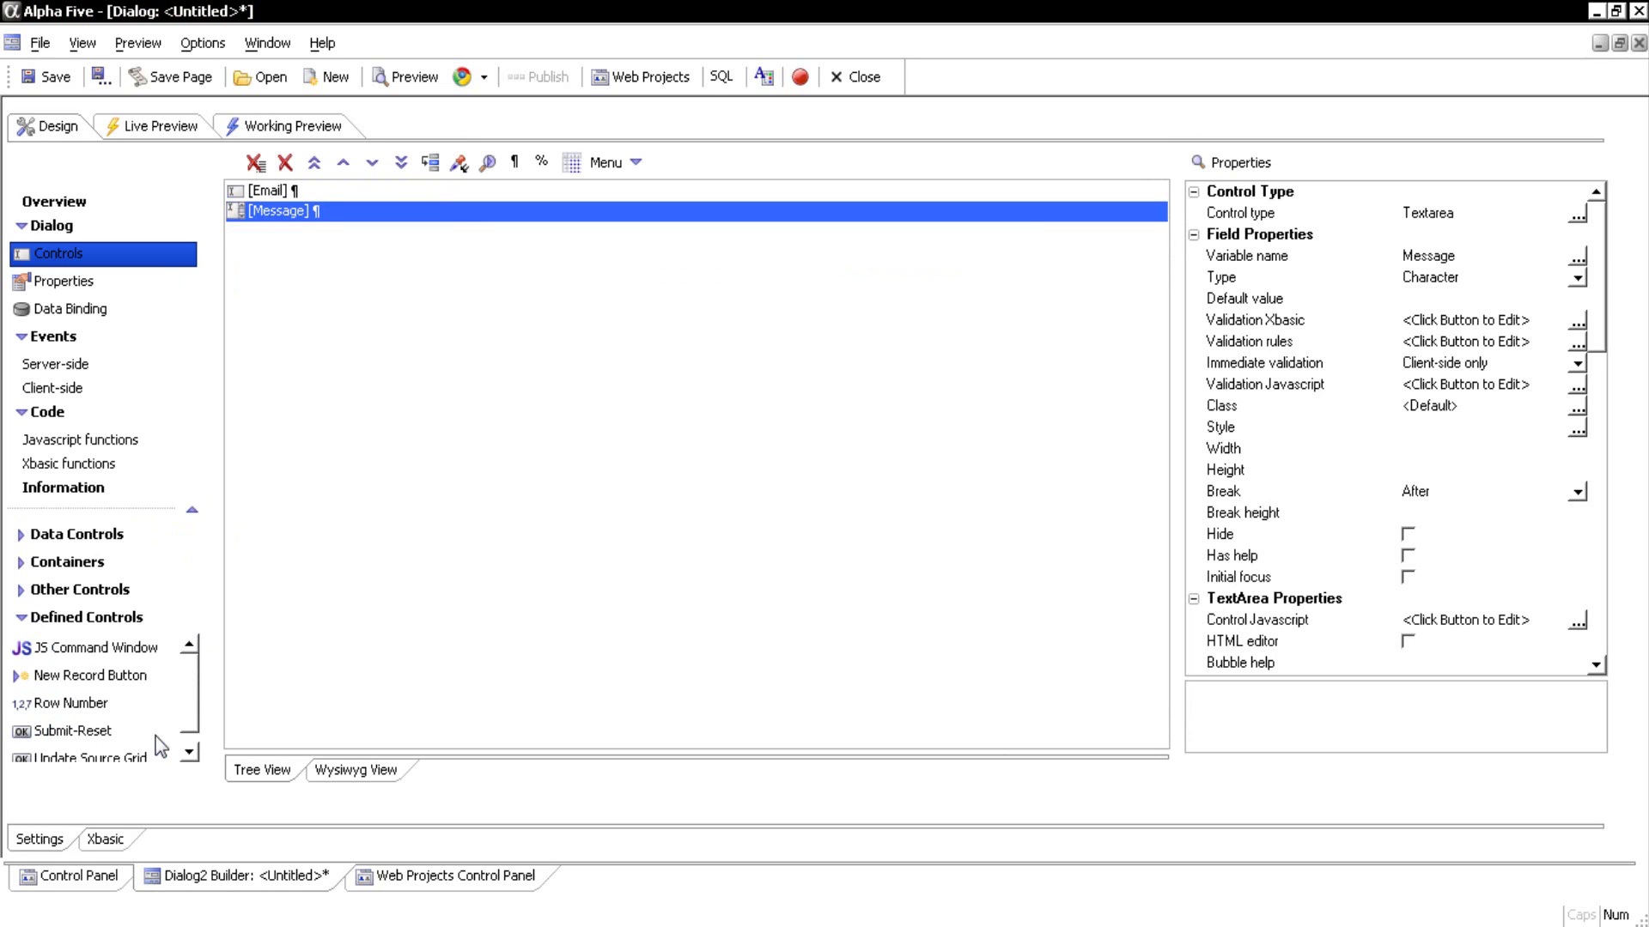
left_click(115, 729)
double_click(115, 729)
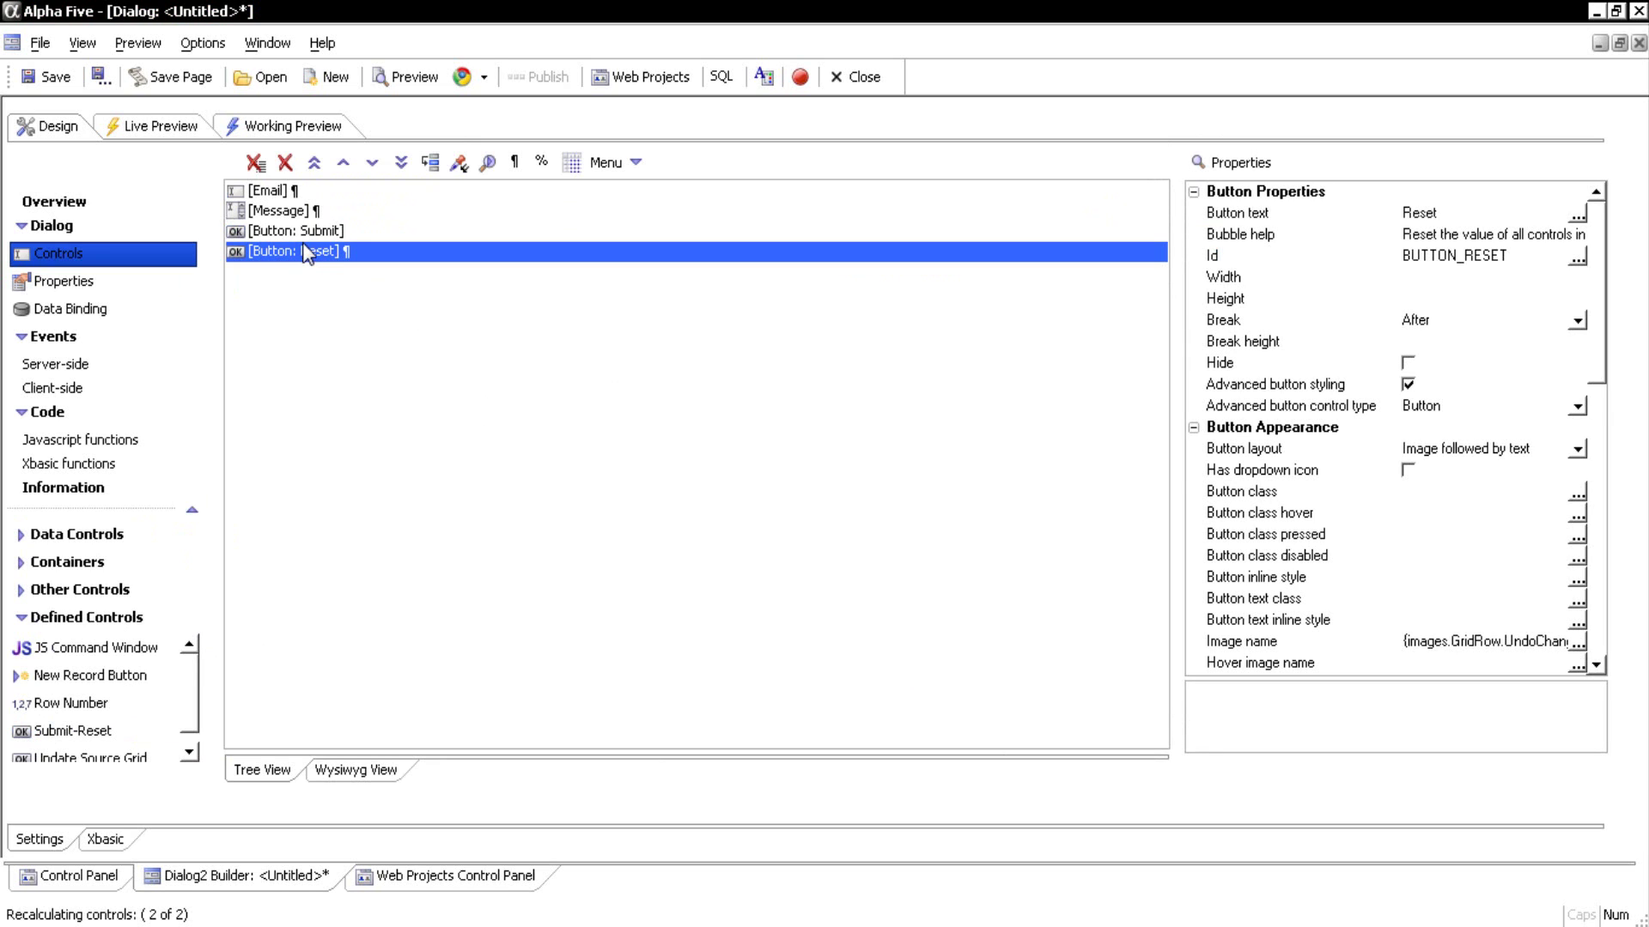
left_click(291, 167)
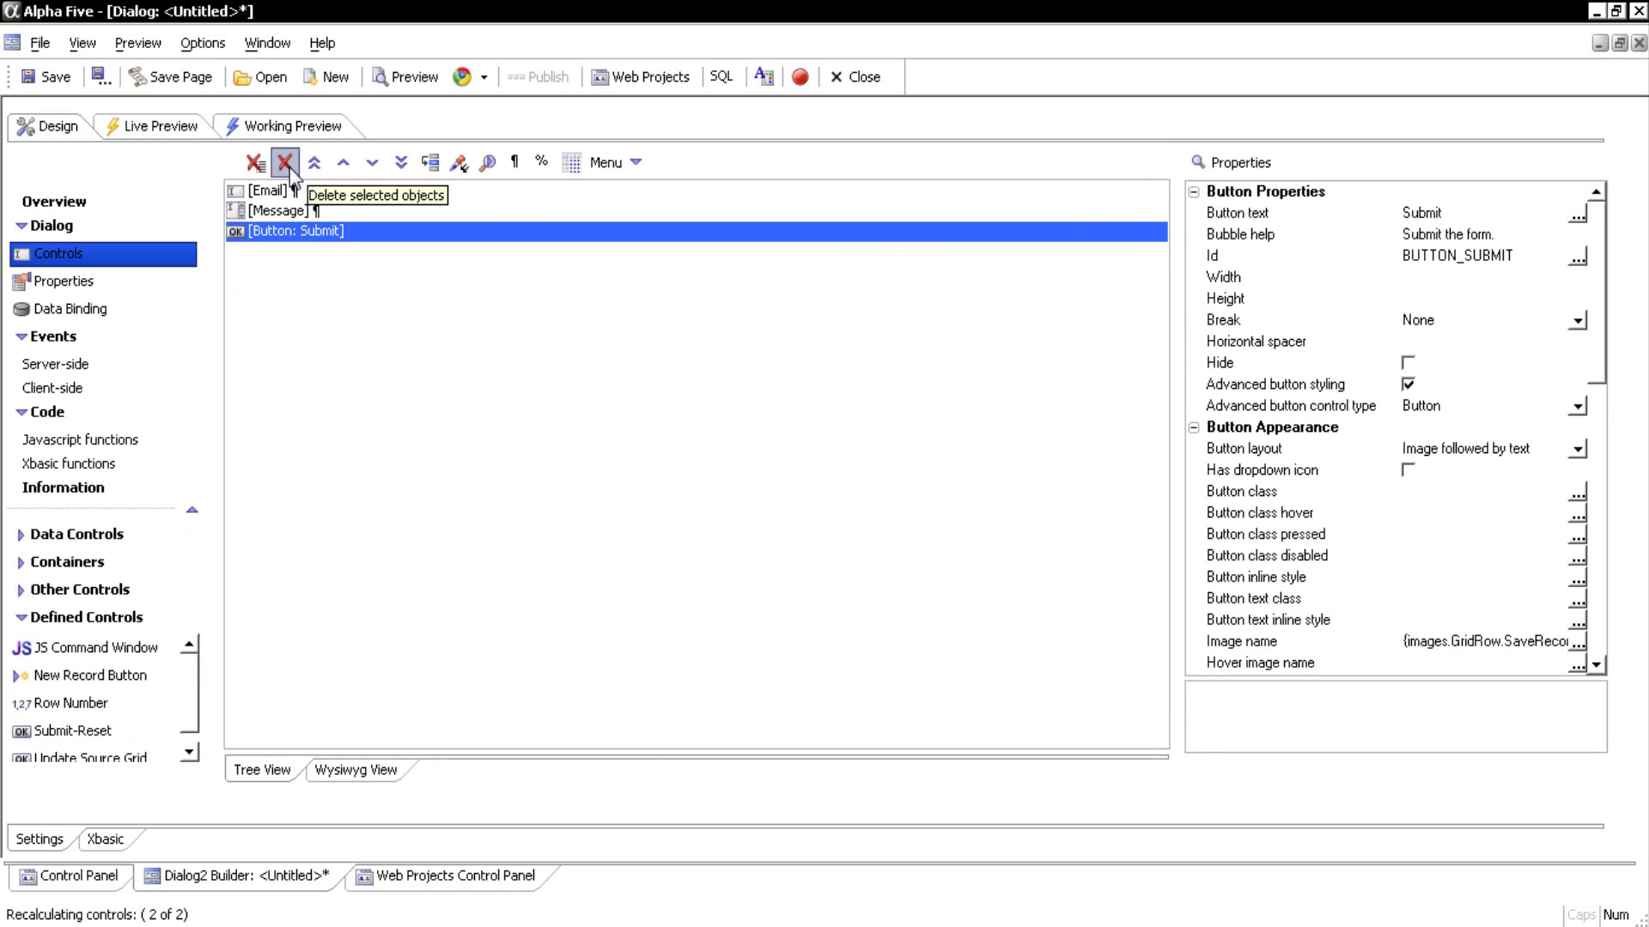
- Set the width of both the Email textbox and the Message textarea to 3in
left_click(276, 194)
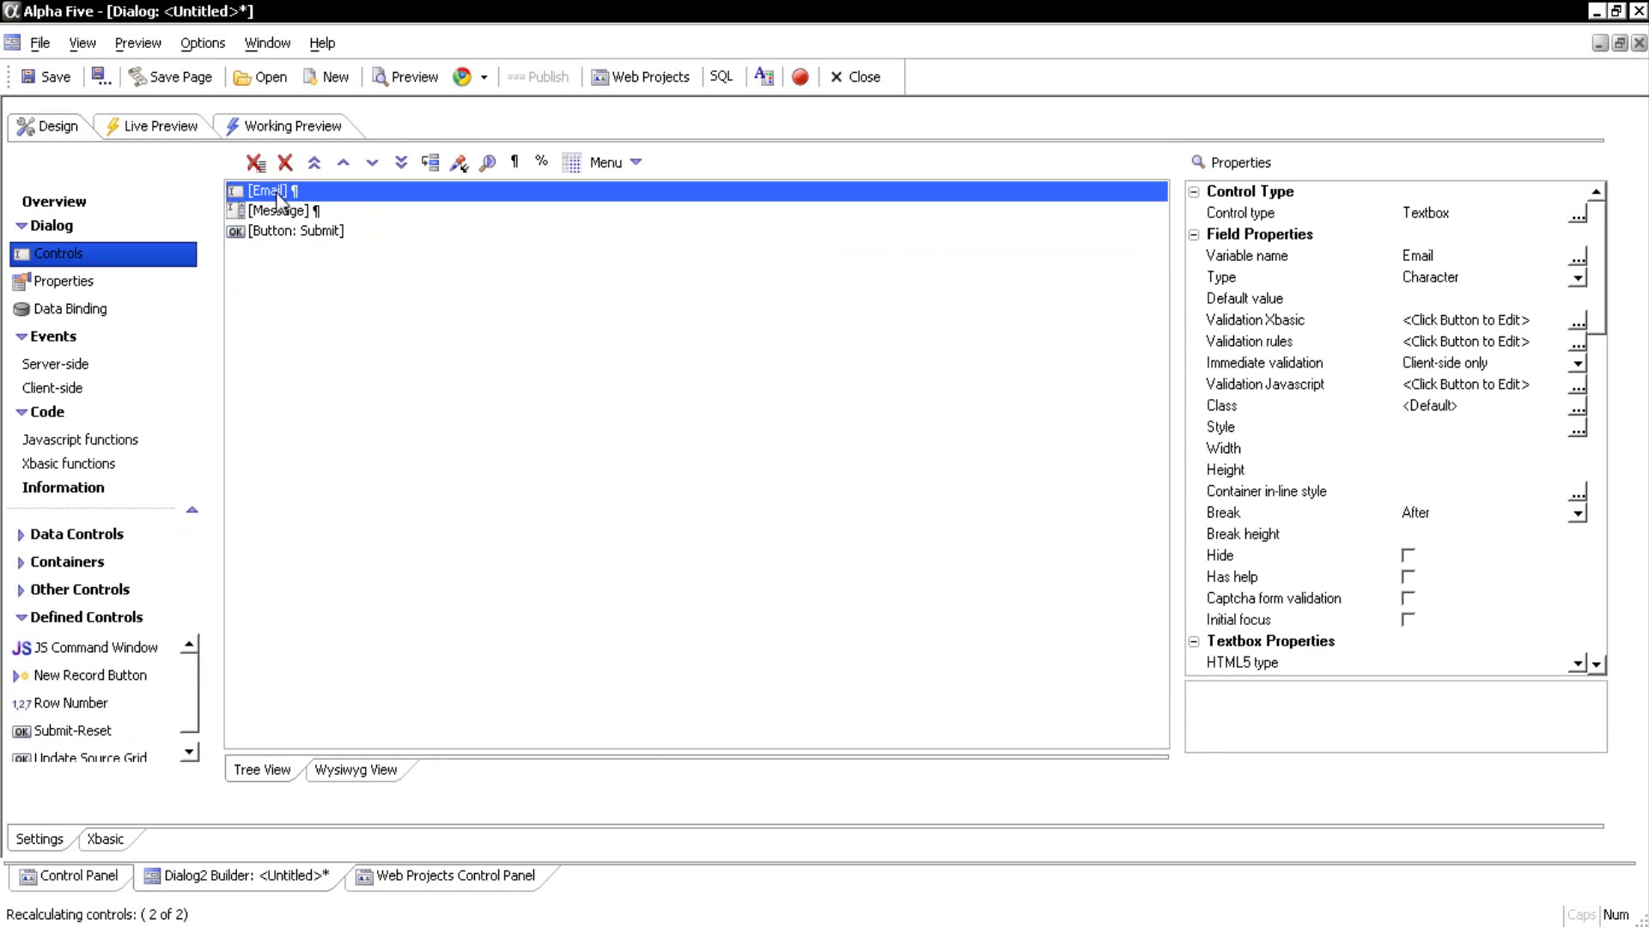
left_click(1476, 455)
type("3")
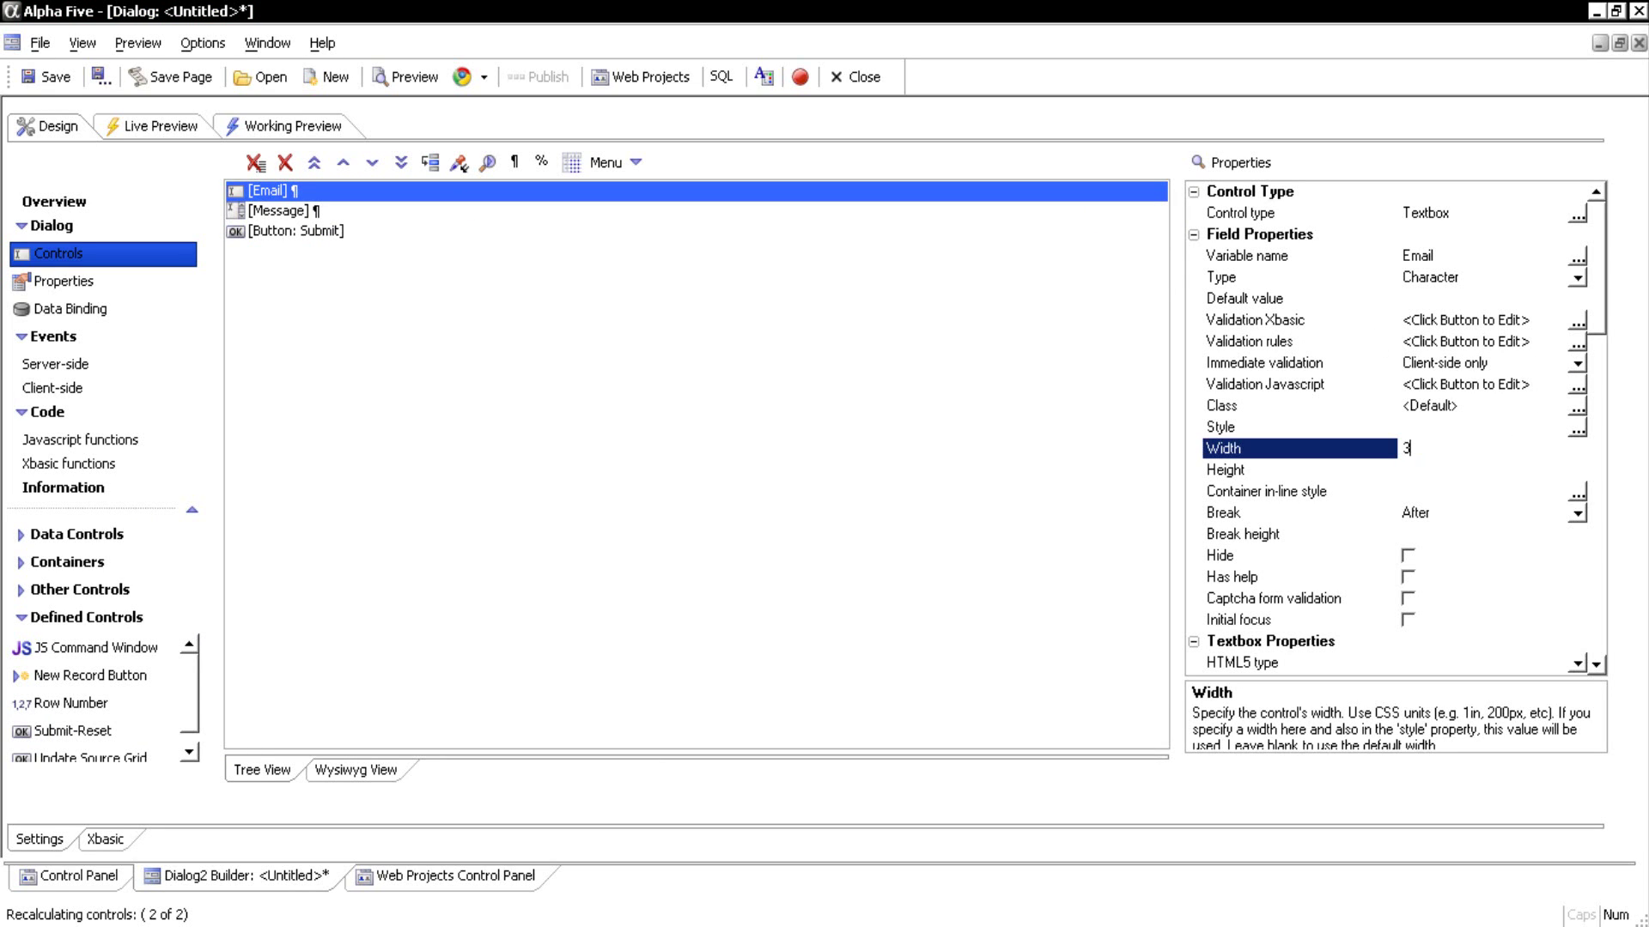
type("in")
left_click(282, 215)
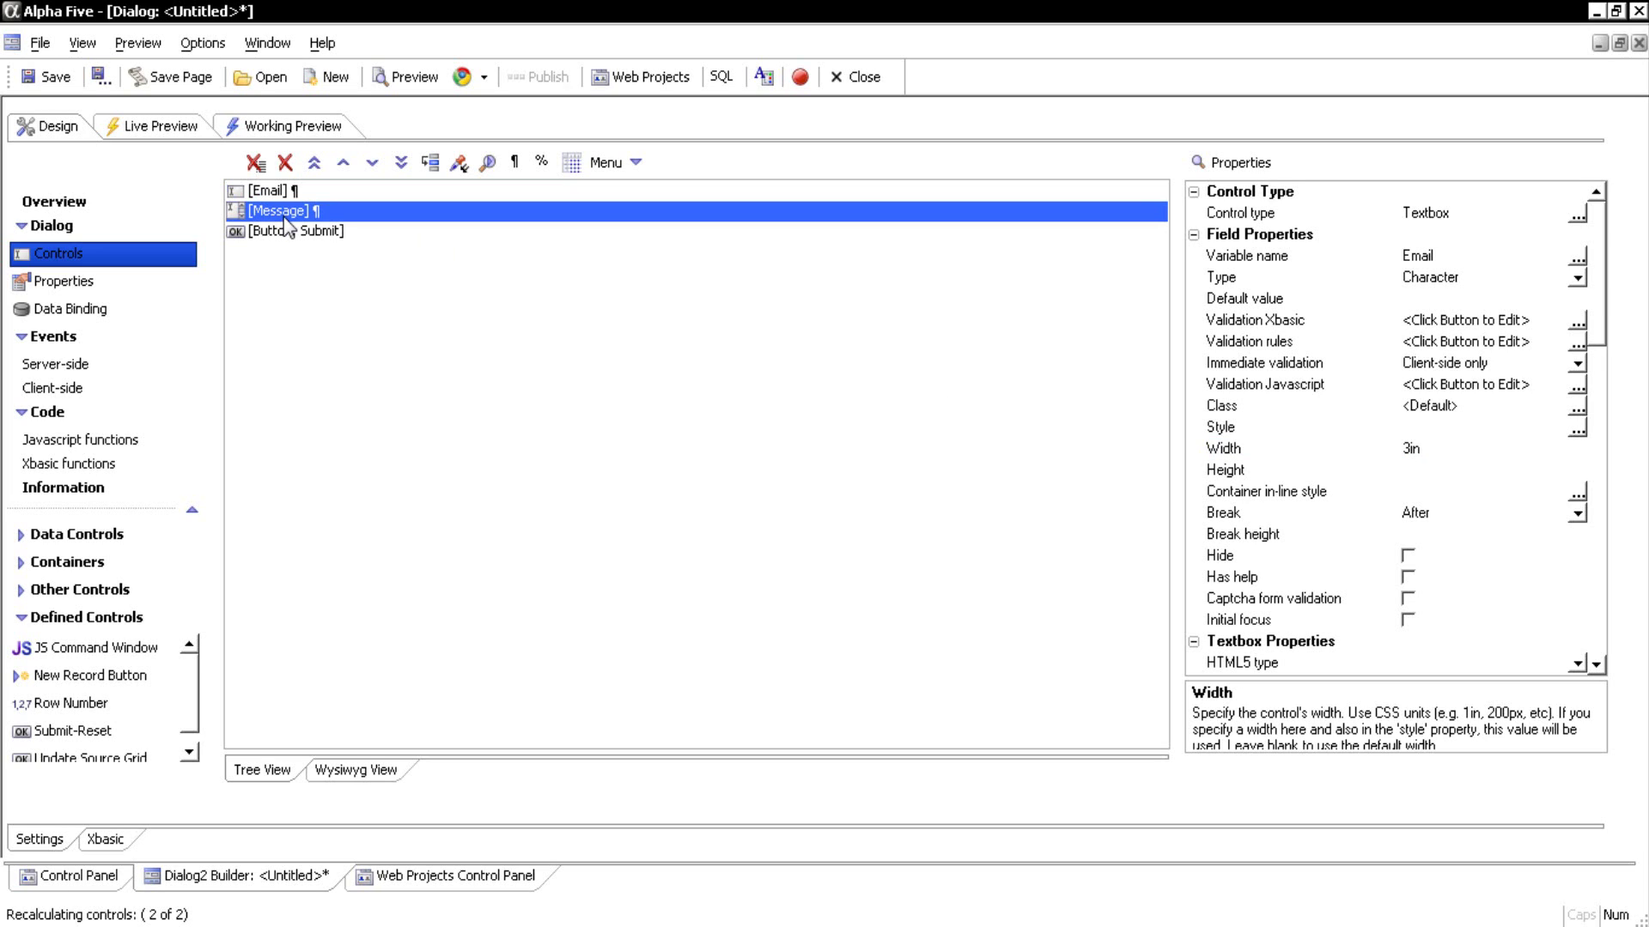
left_click(1459, 453)
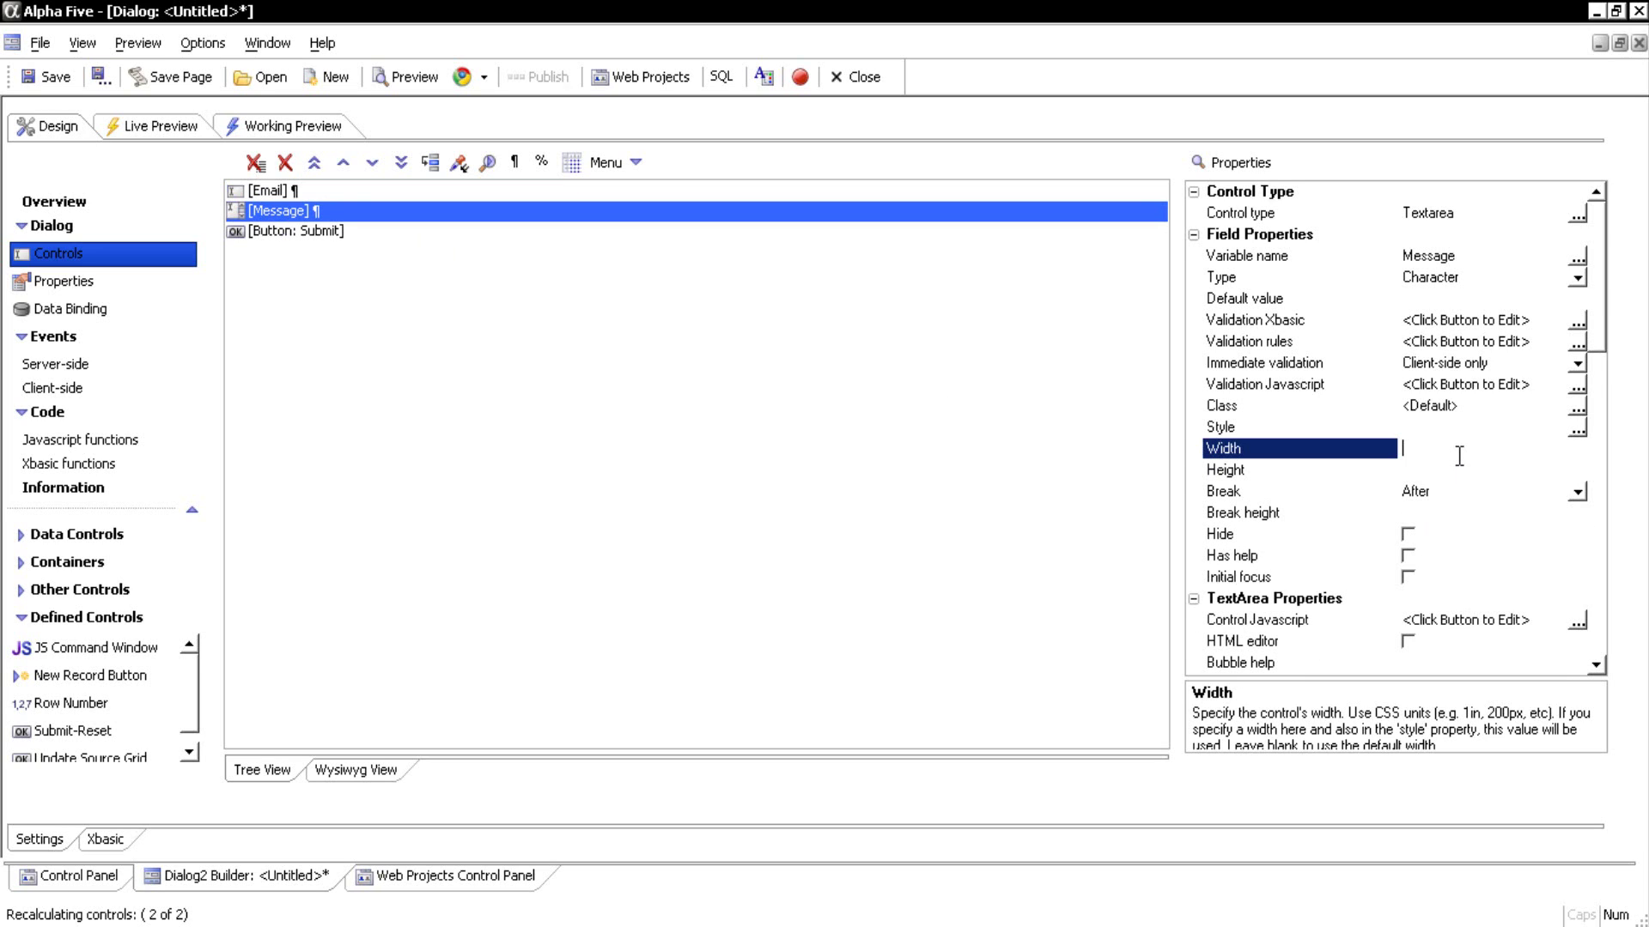
type("3in")
- Set the Message textarea to 3 rows and 60 columns
left_click_drag(1602, 341, 1594, 393)
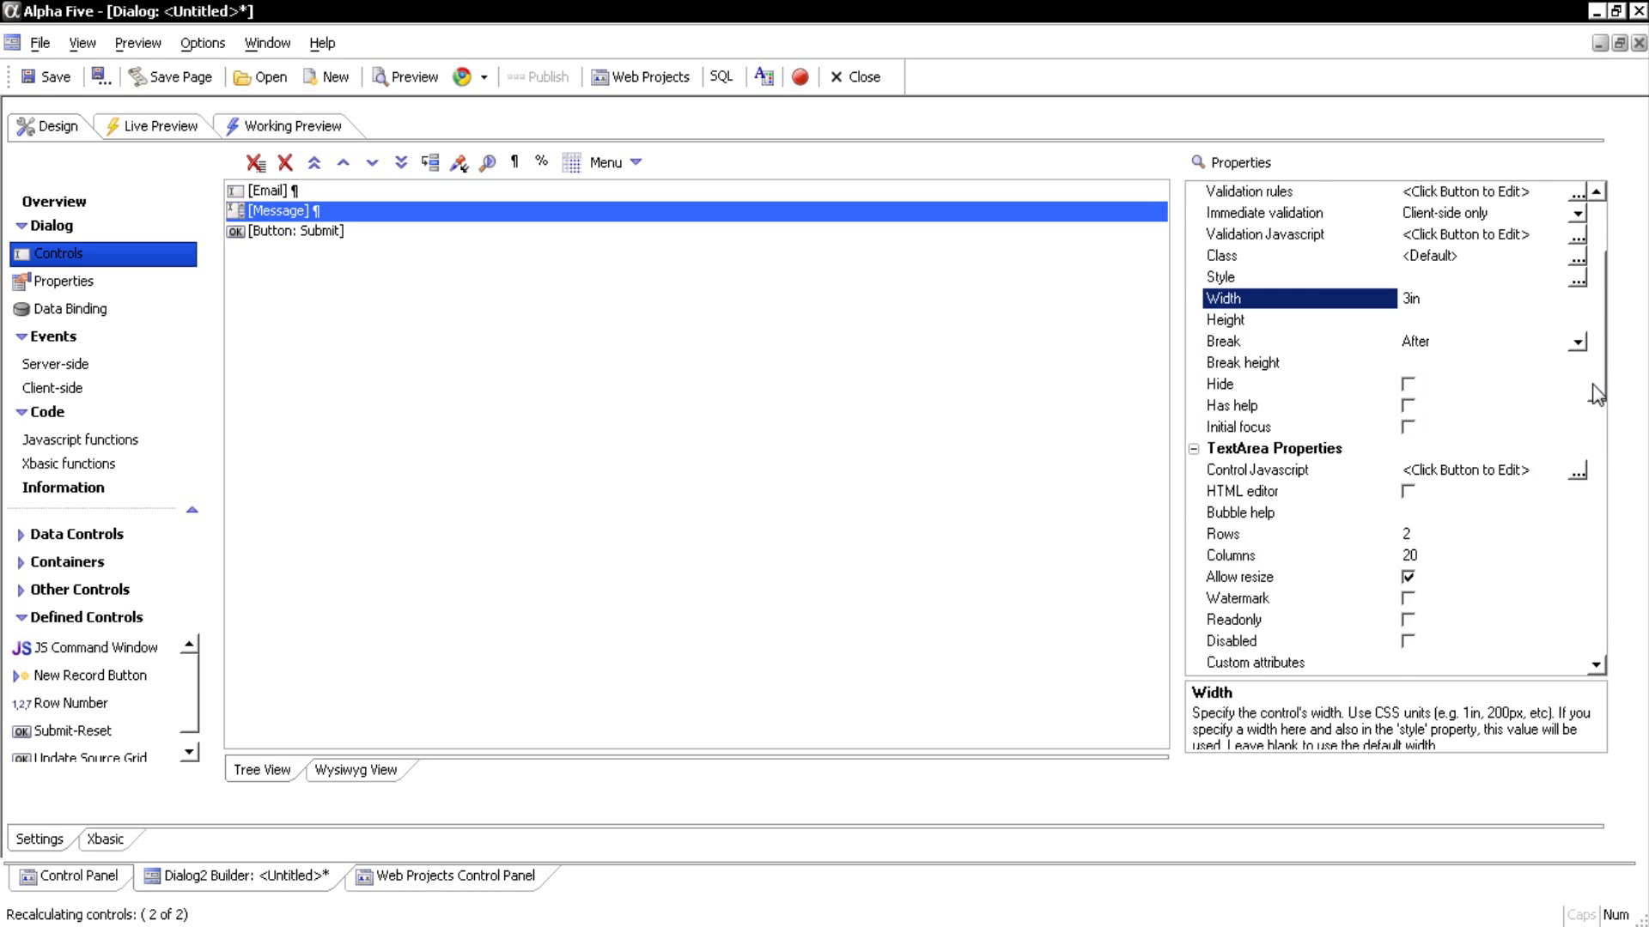
left_click(1413, 534)
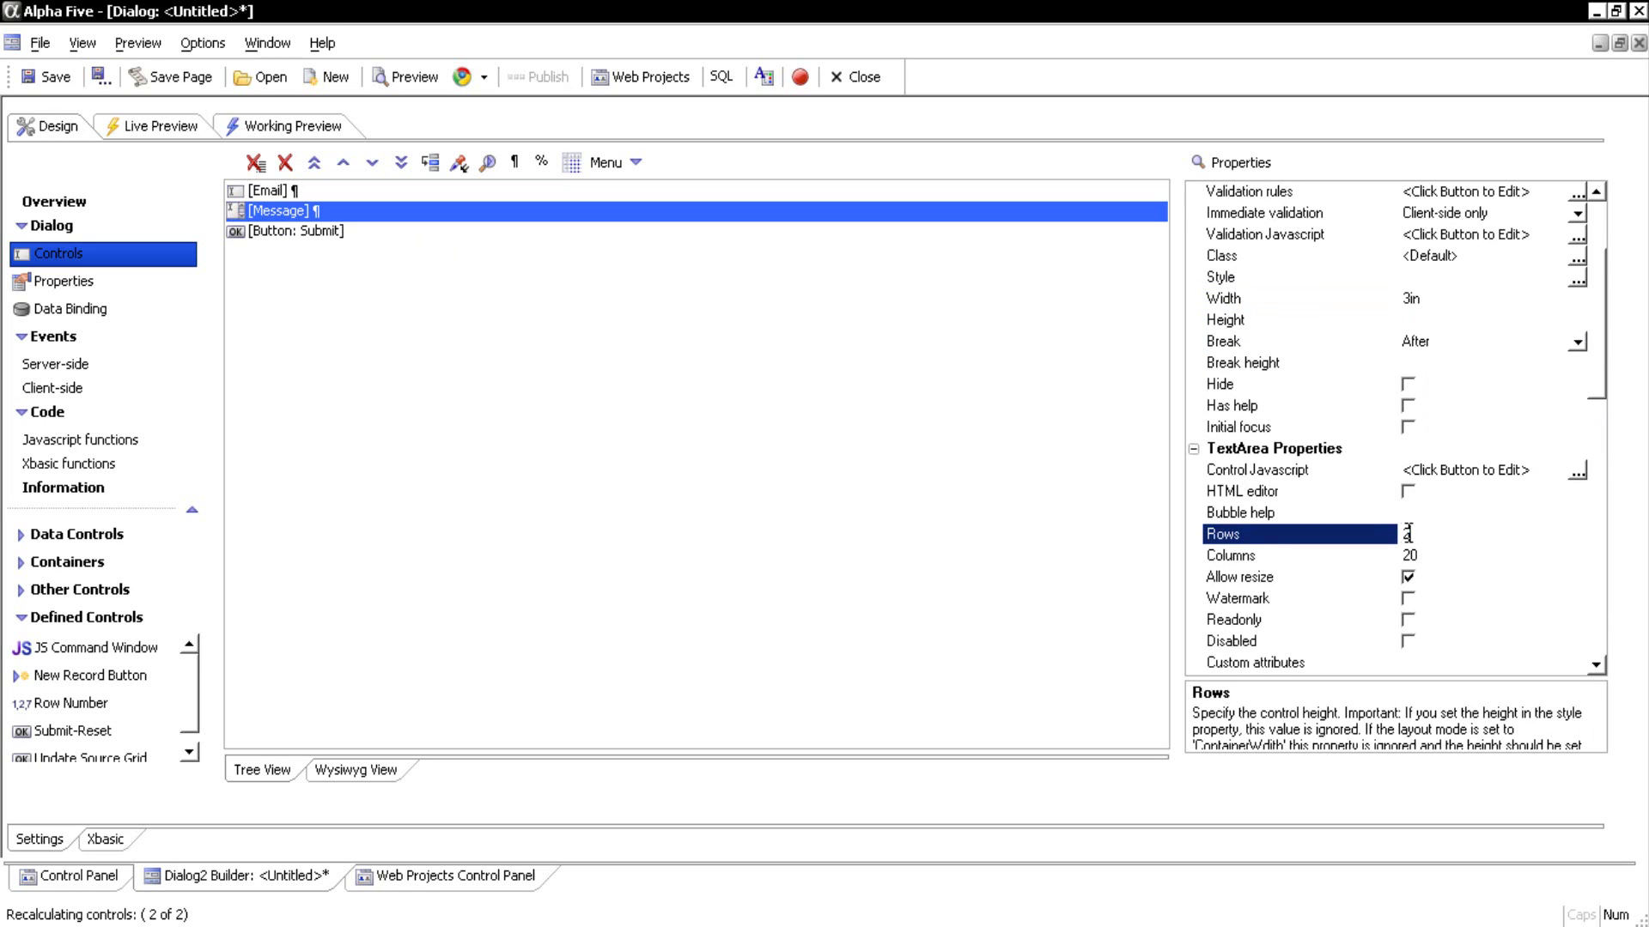
double_click(1413, 533)
type("3")
scroll(1420, 553, "down", 3)
left_click(1419, 553)
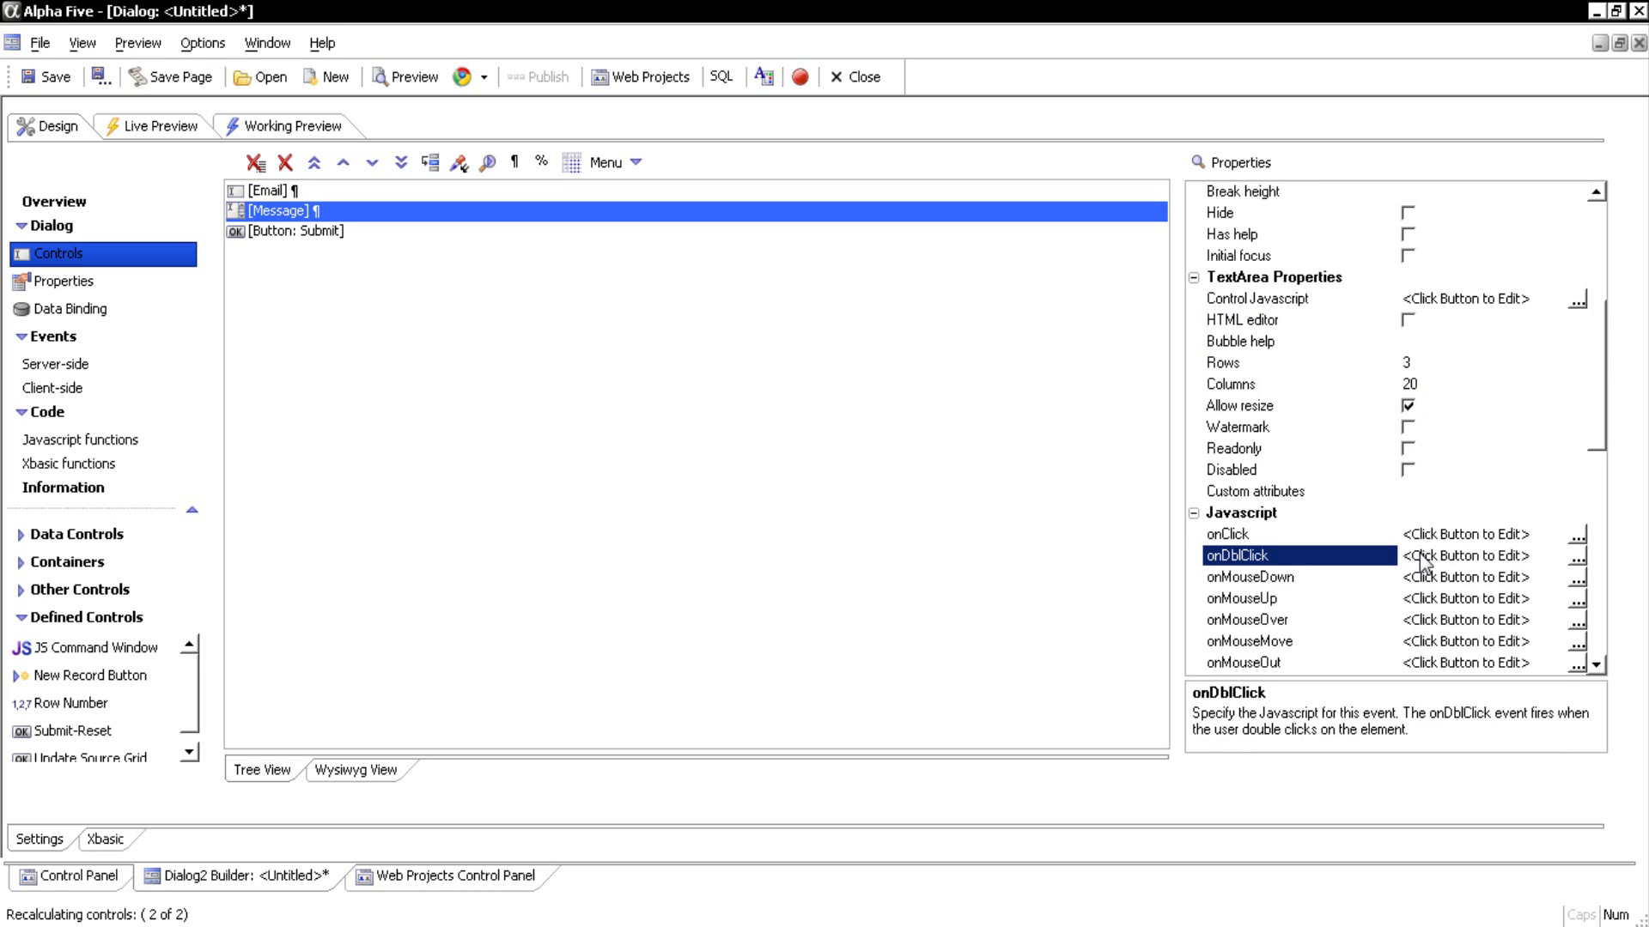
left_click(1417, 382)
double_click(1412, 384)
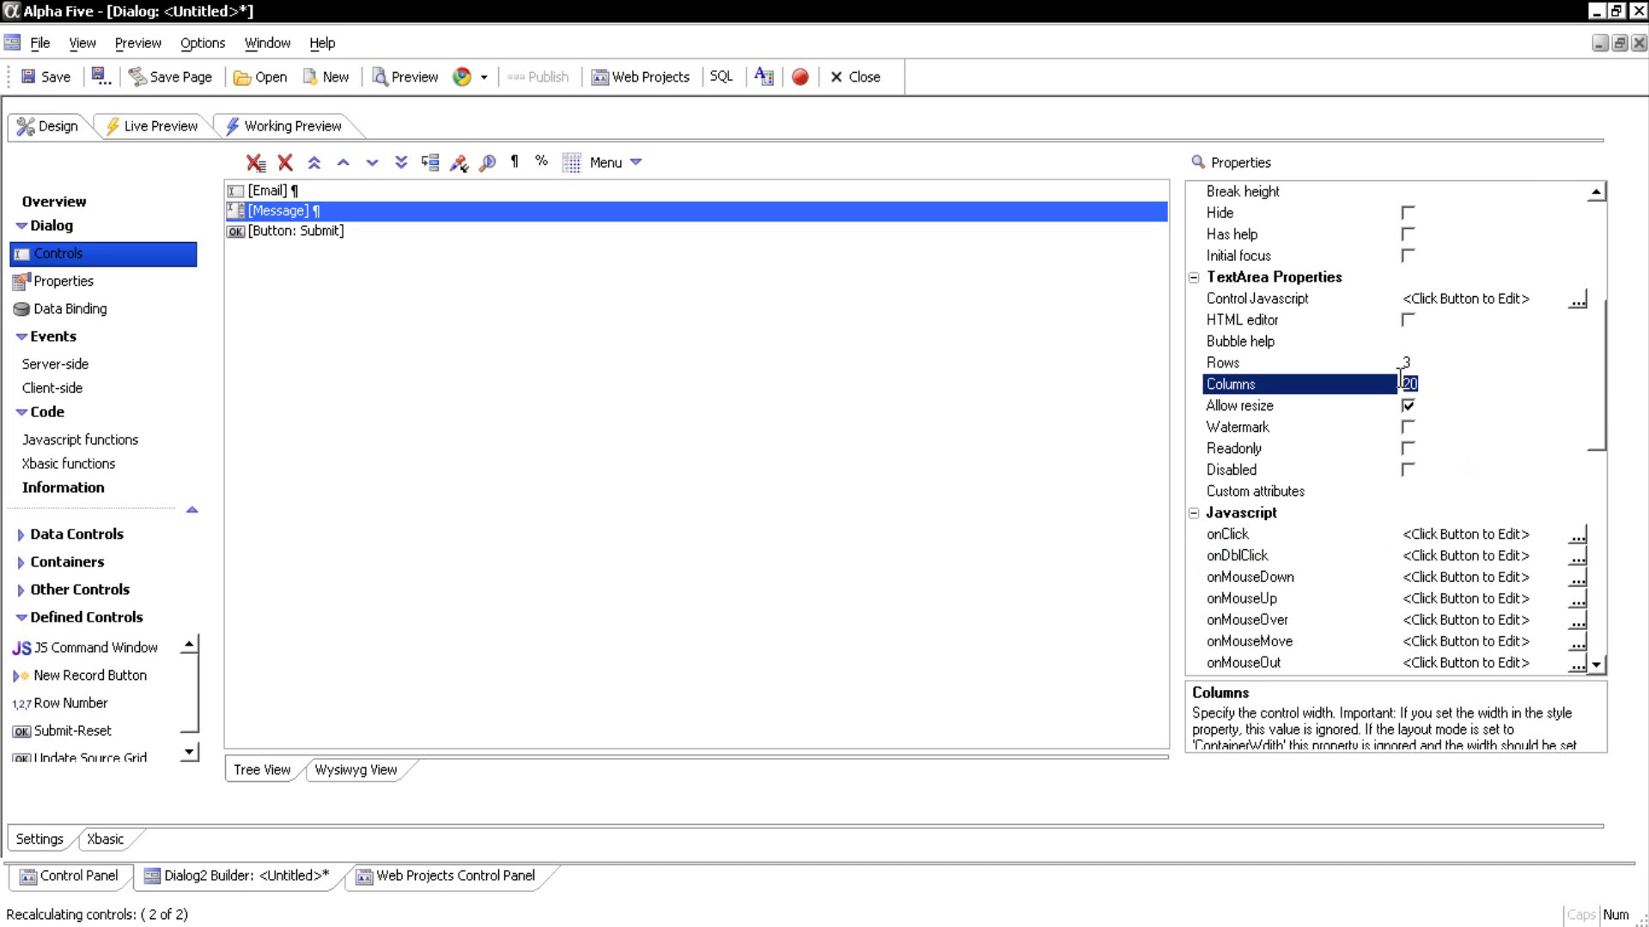
type("60")
left_click(829, 369)
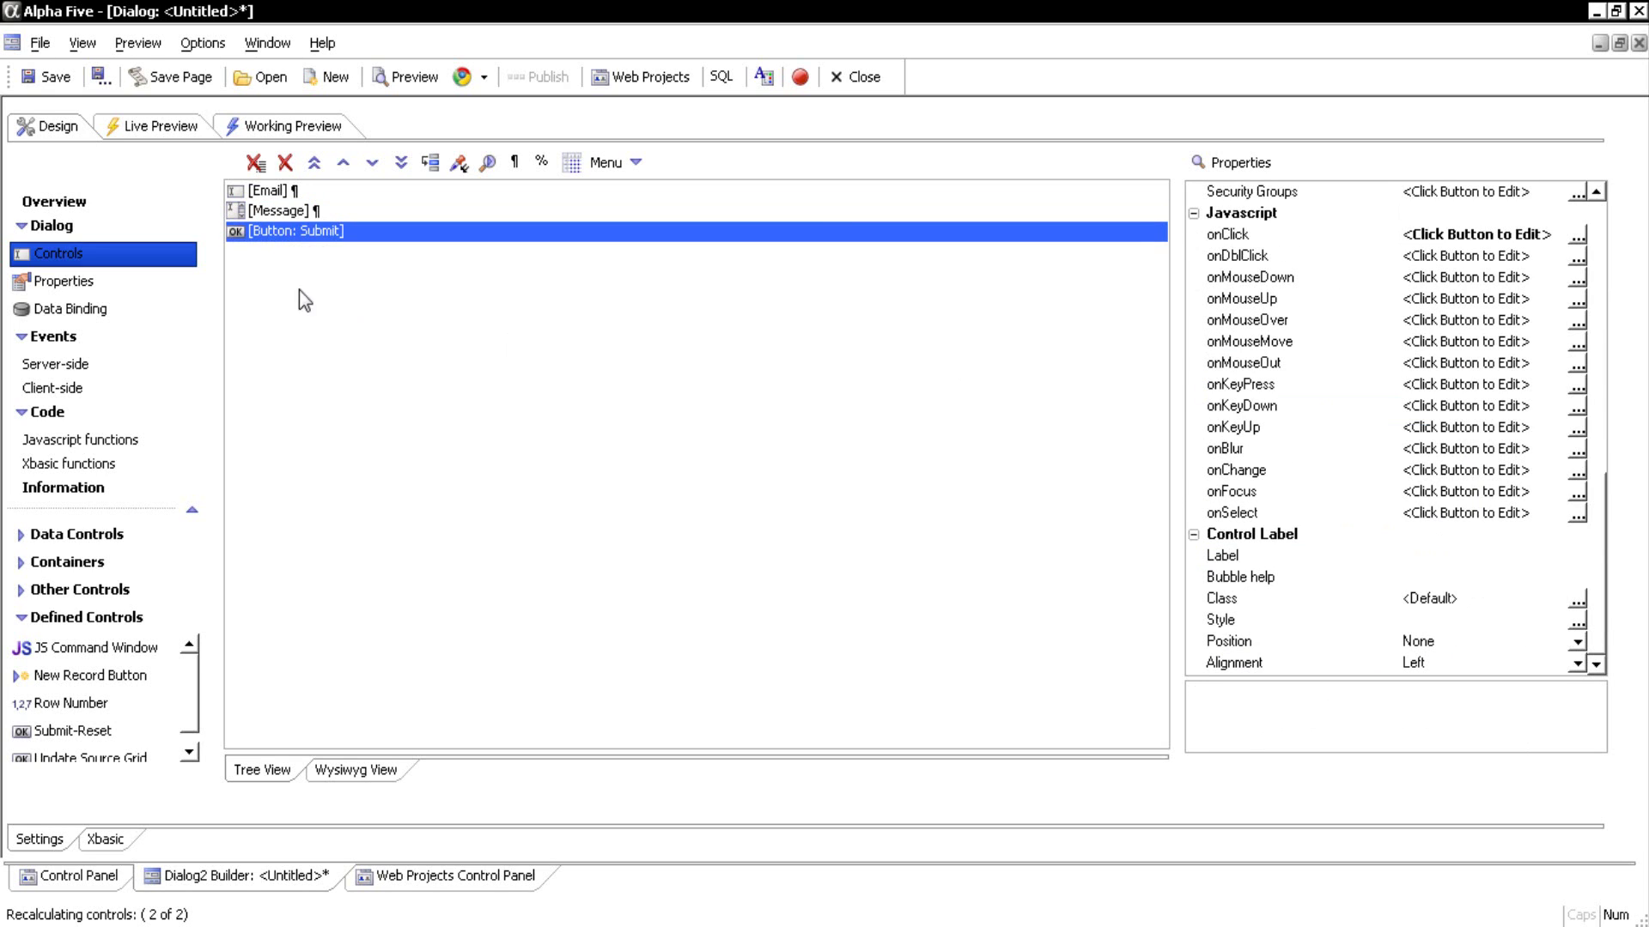
- Check the dialog form in Working Preview and return to its design
left_click(273, 128)
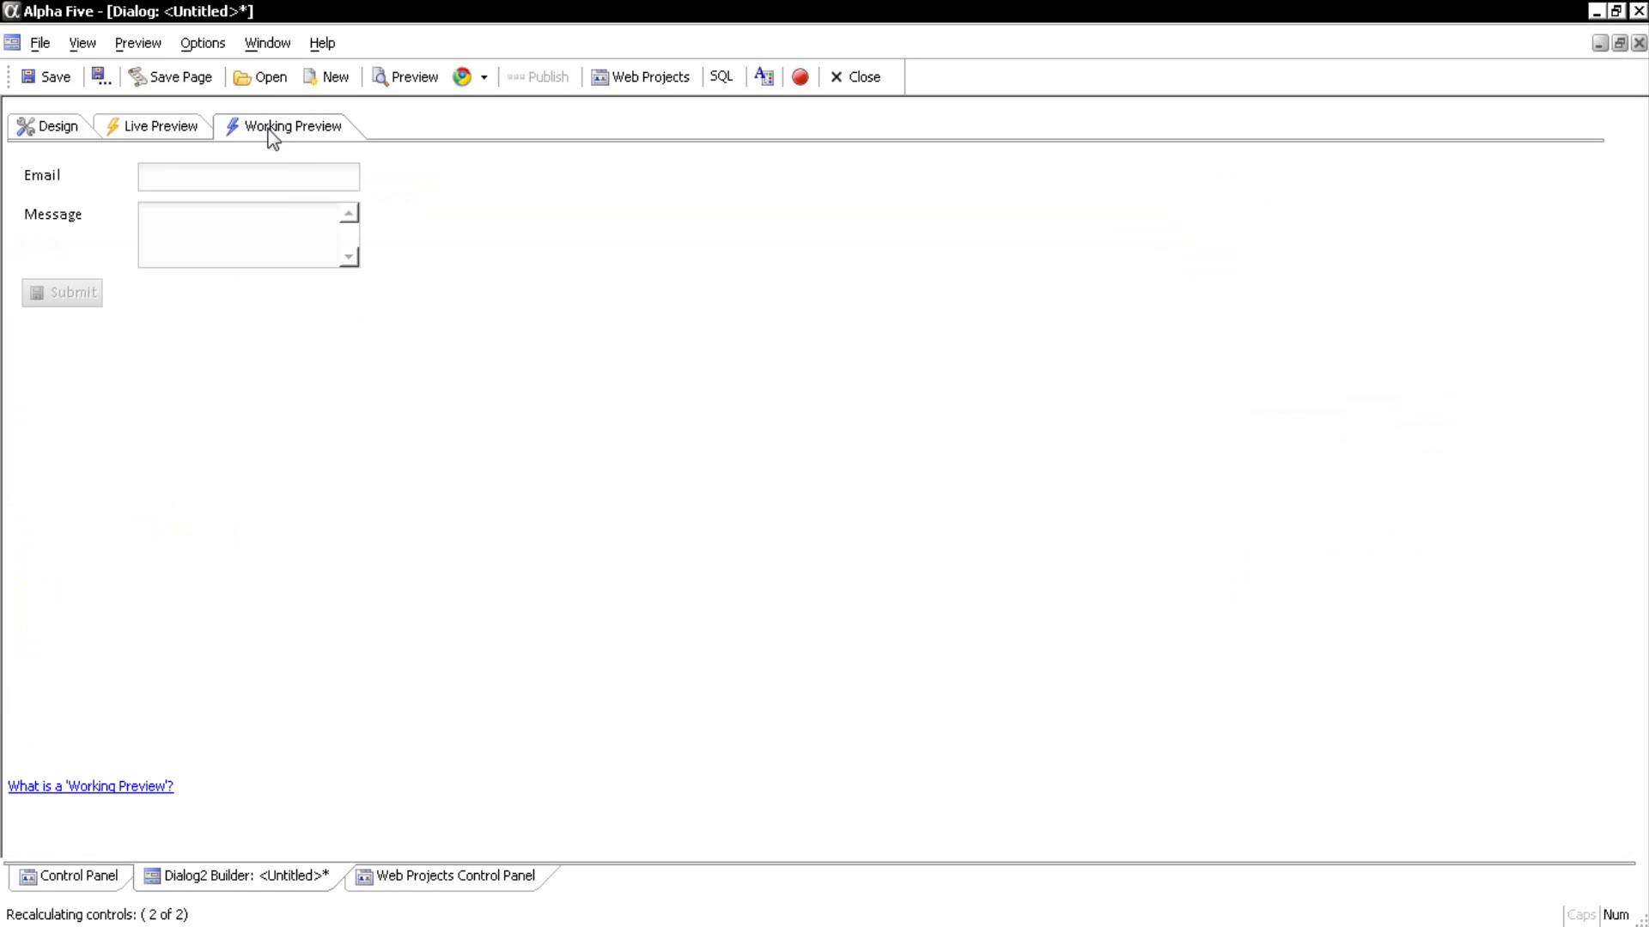
left_click(43, 133)
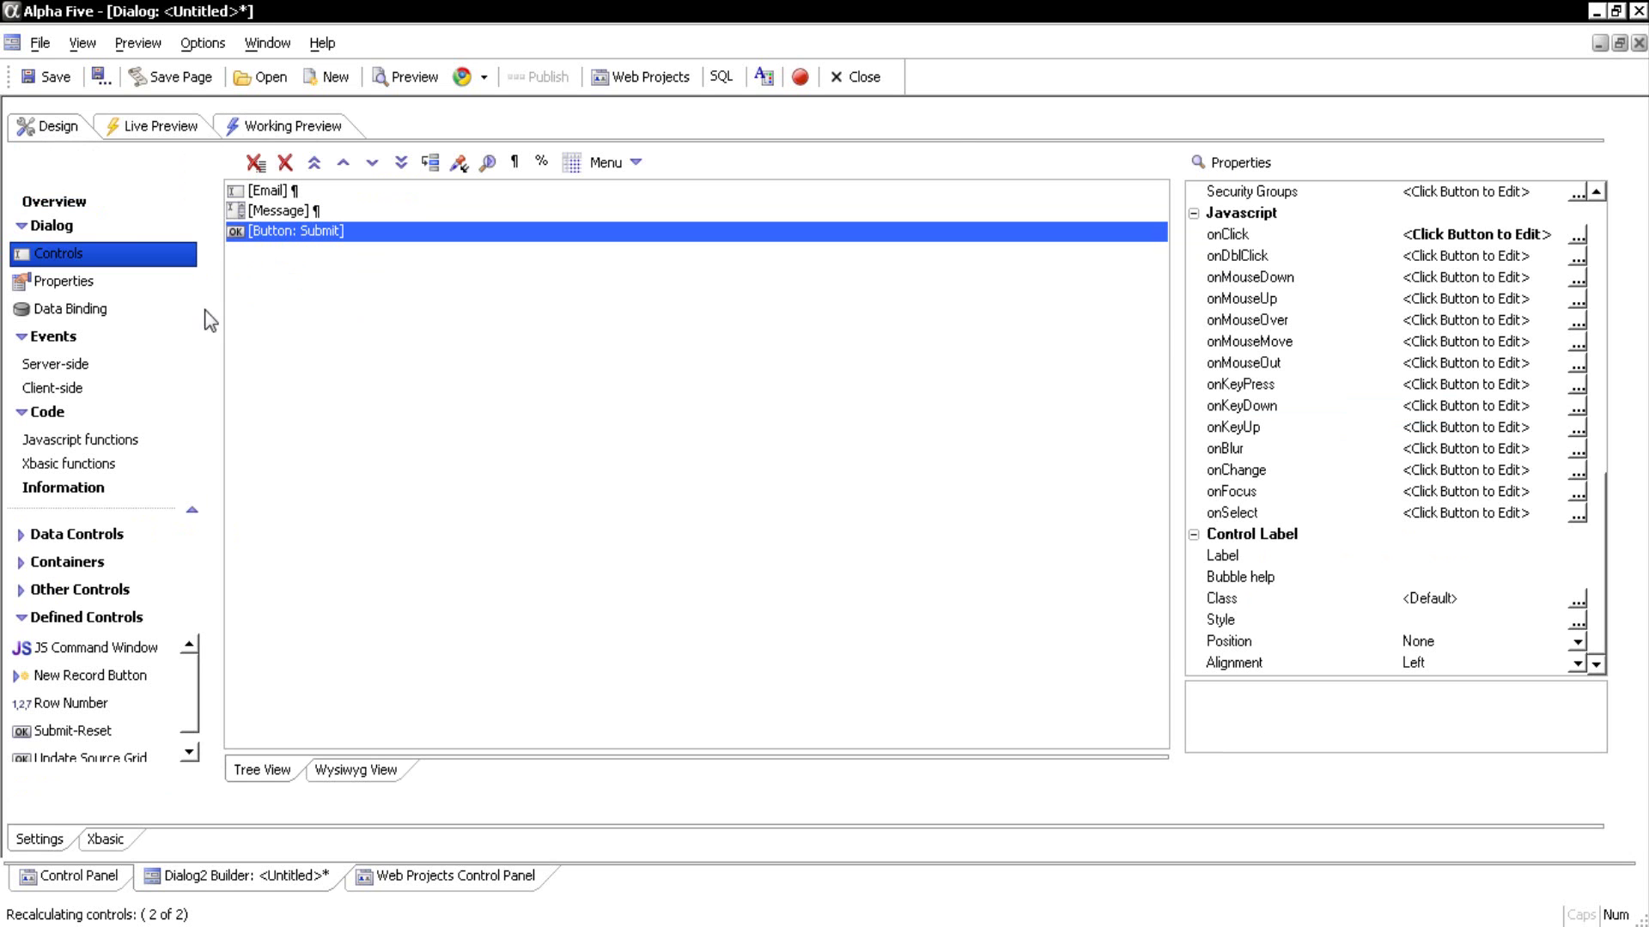
- Start creating a new table that matches the dialog controls and add the table alias Message_Nortwind
left_click(93, 302)
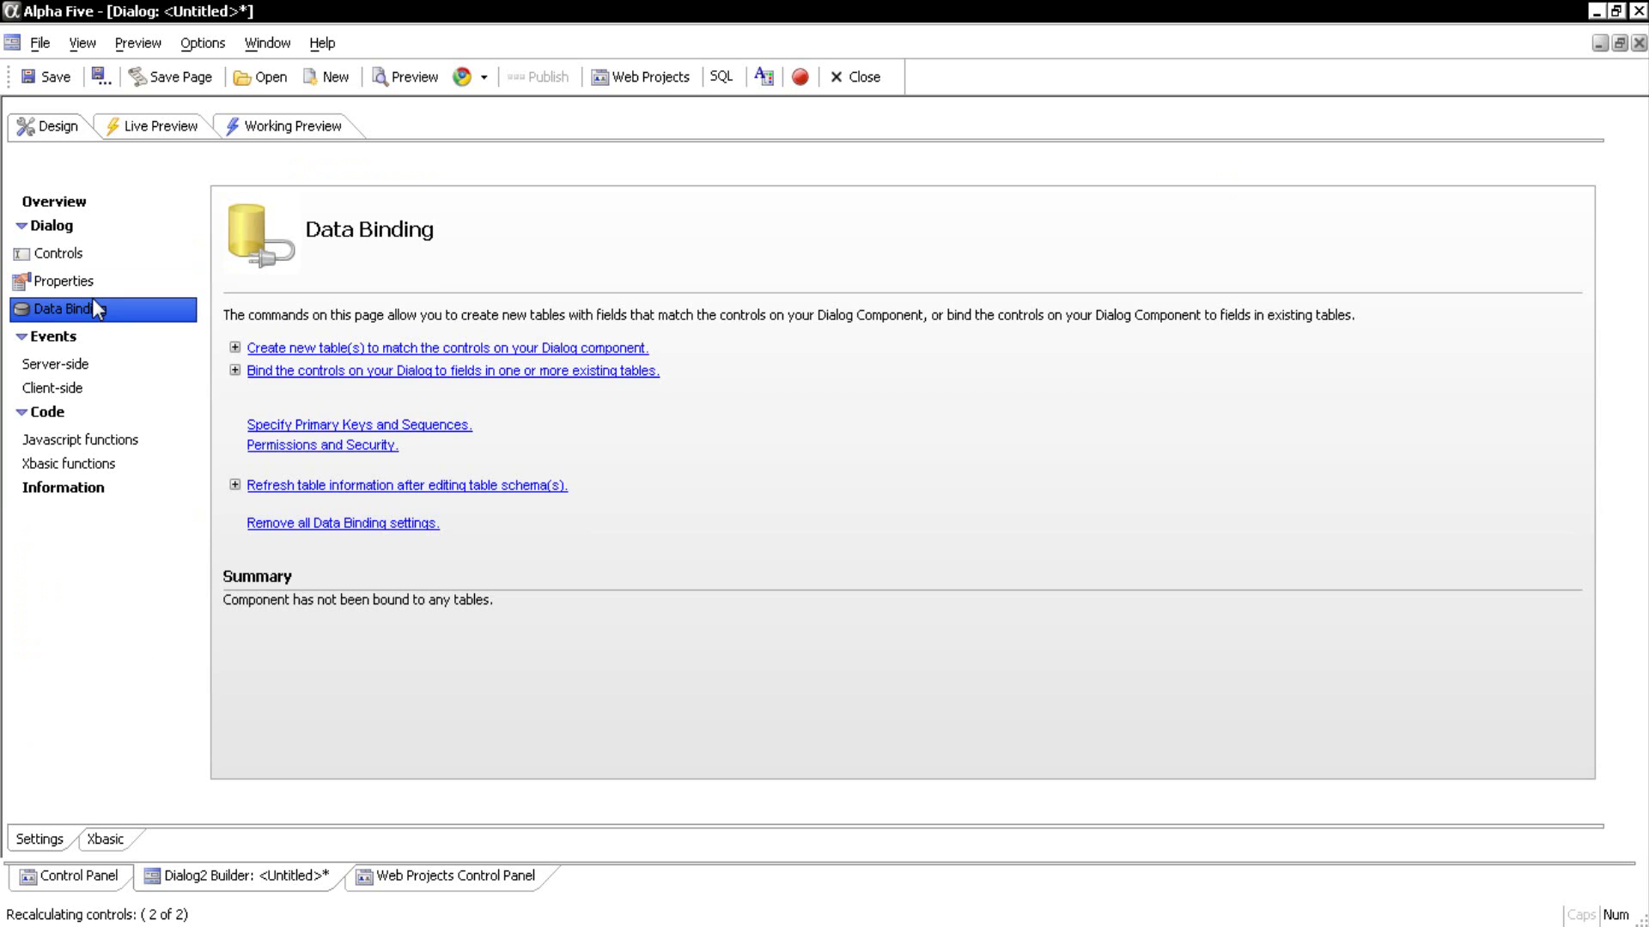
left_click(277, 348)
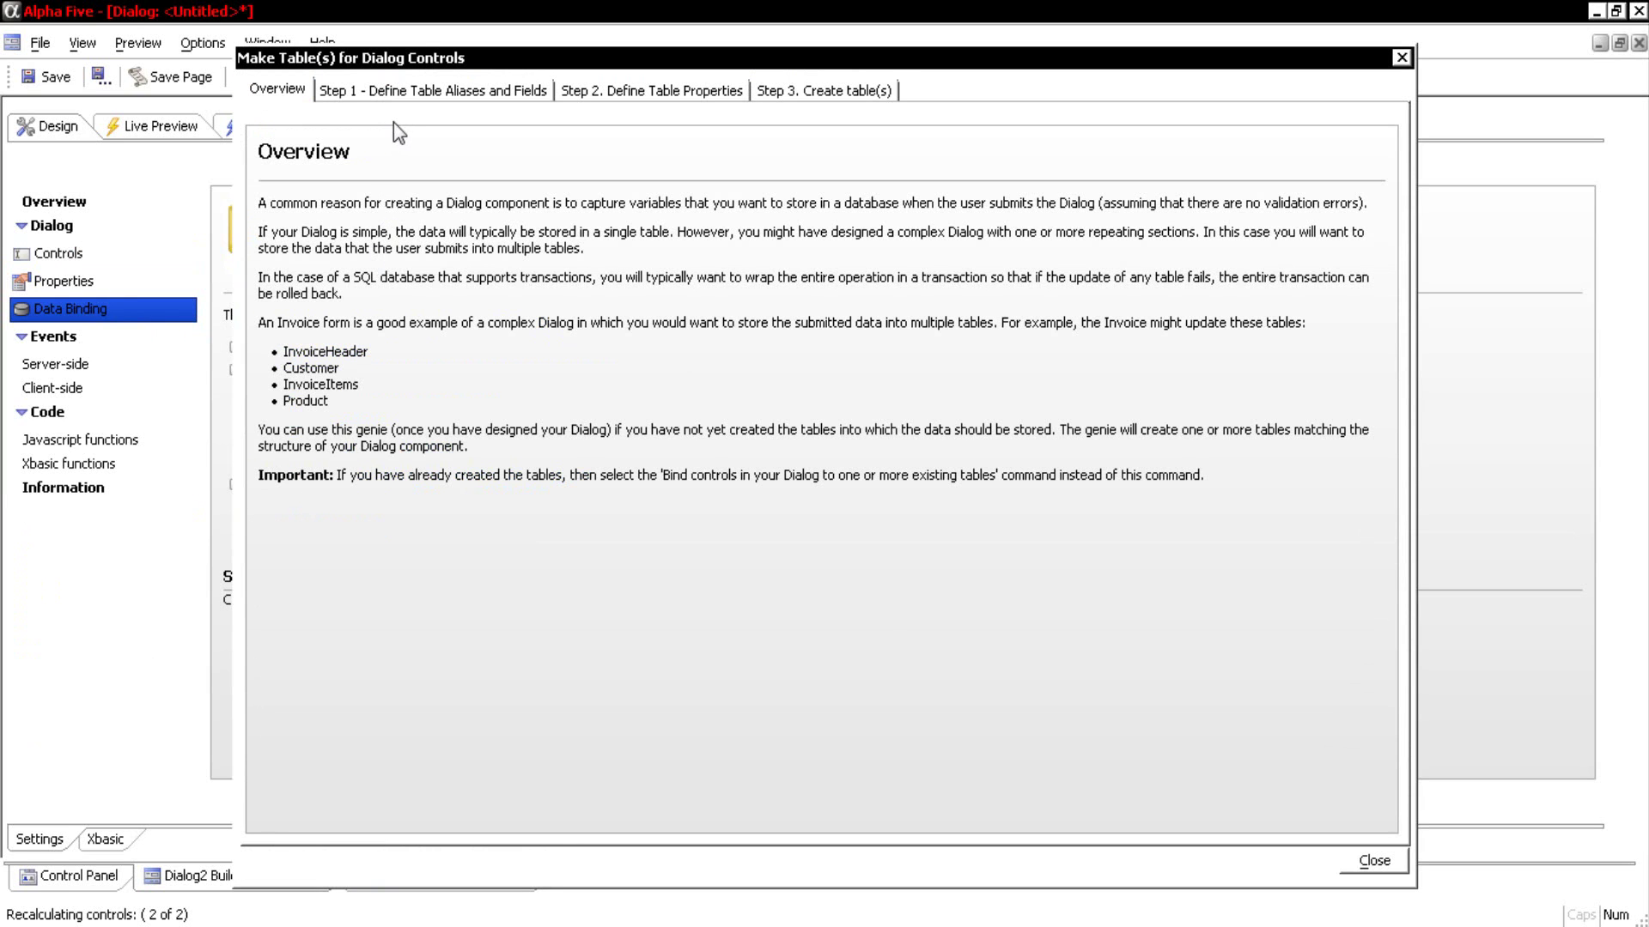
left_click(409, 86)
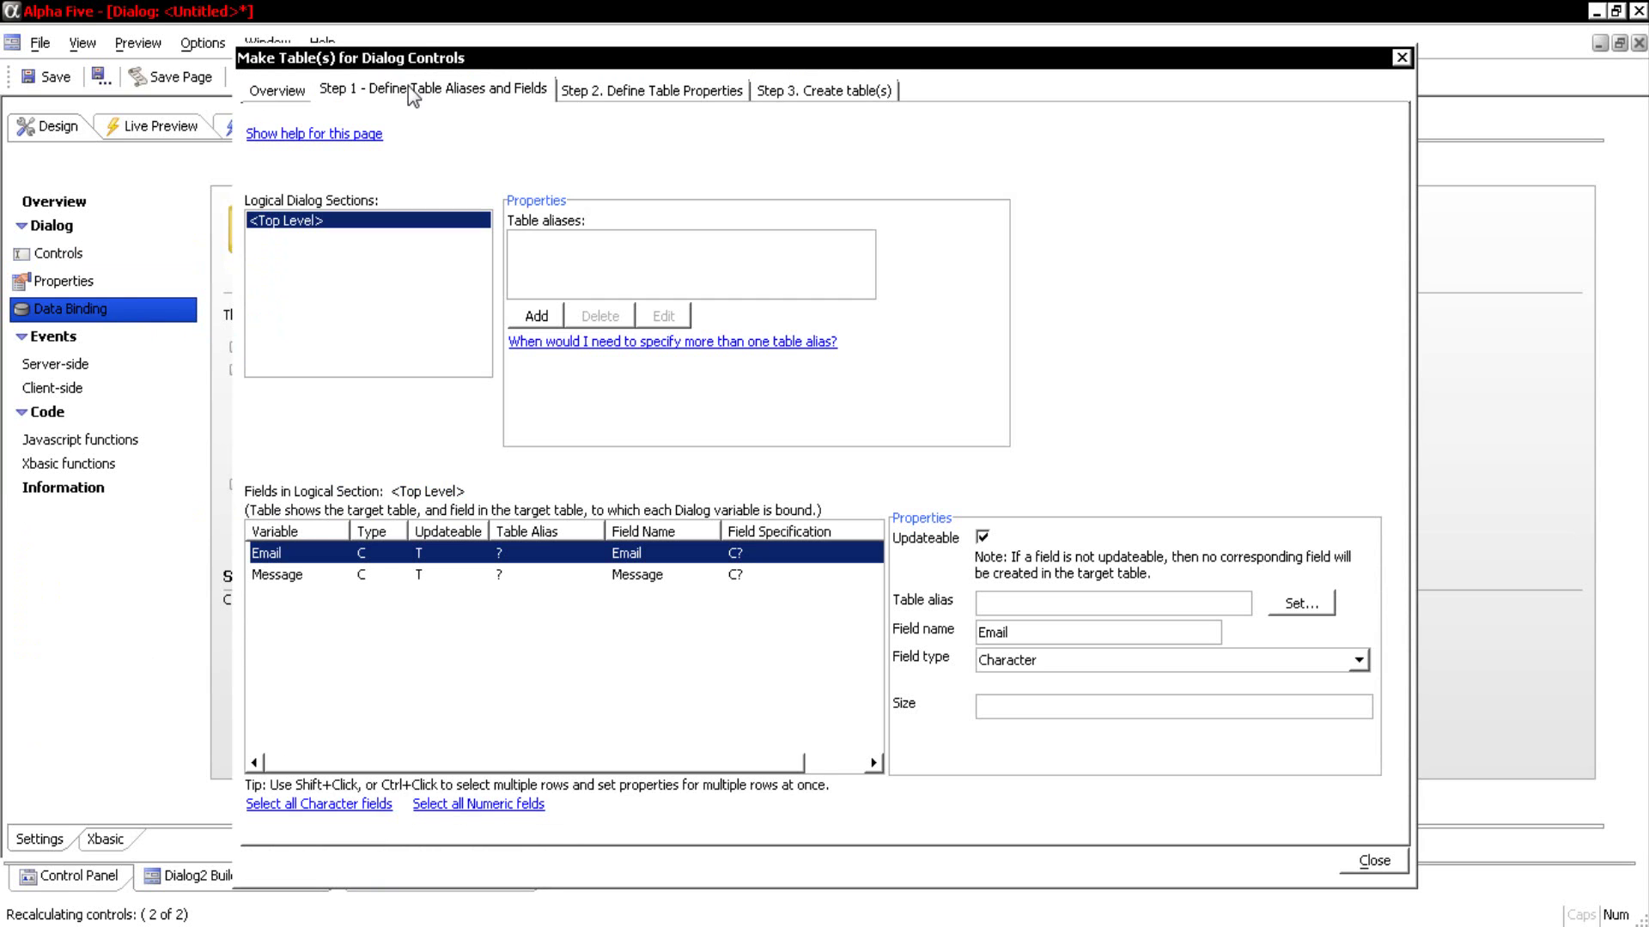
left_click(536, 317)
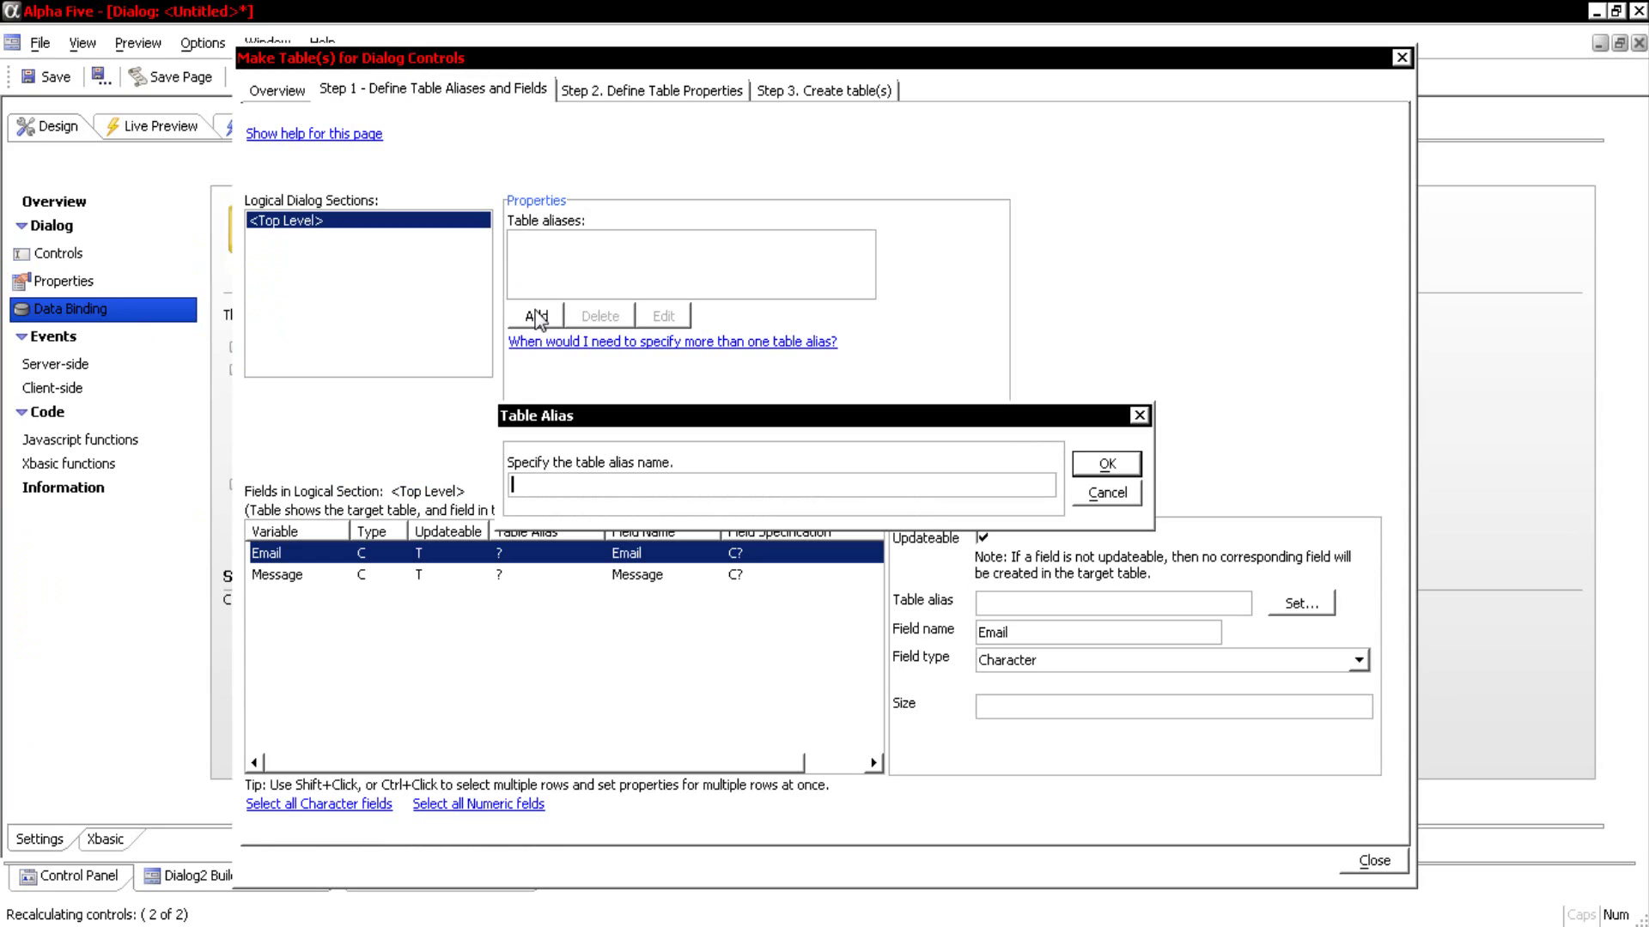
type("Message_Nortwind")
left_click(1110, 467)
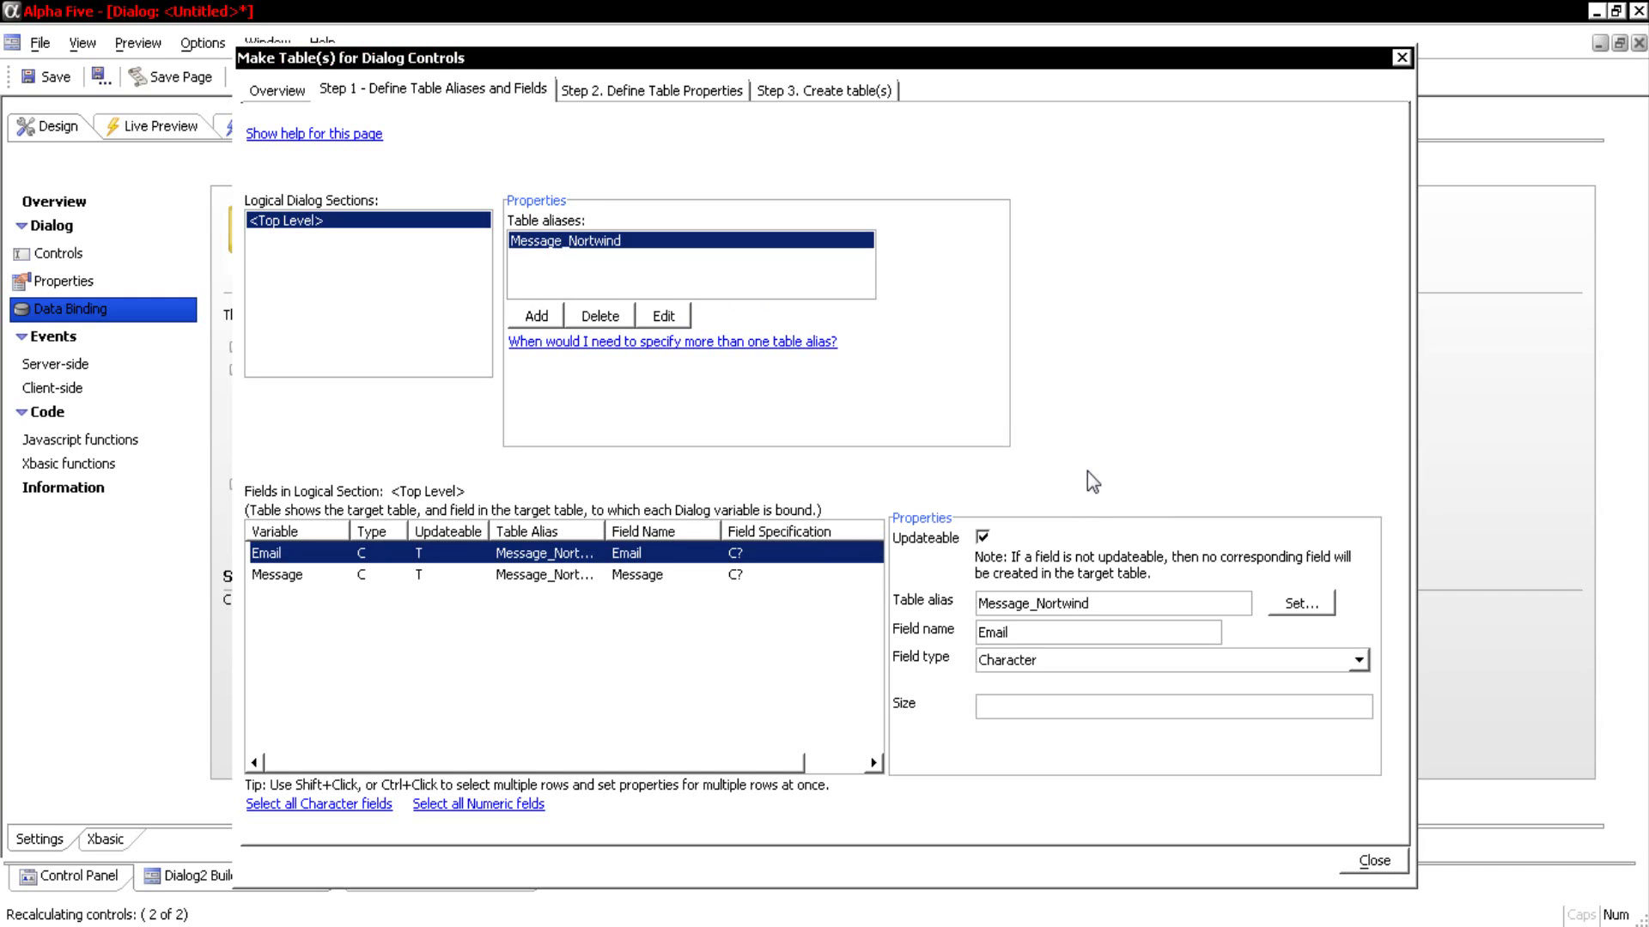
- Set the field size to 60 for Email and 250 for Message
left_click(1013, 703)
type("60")
left_click(668, 580)
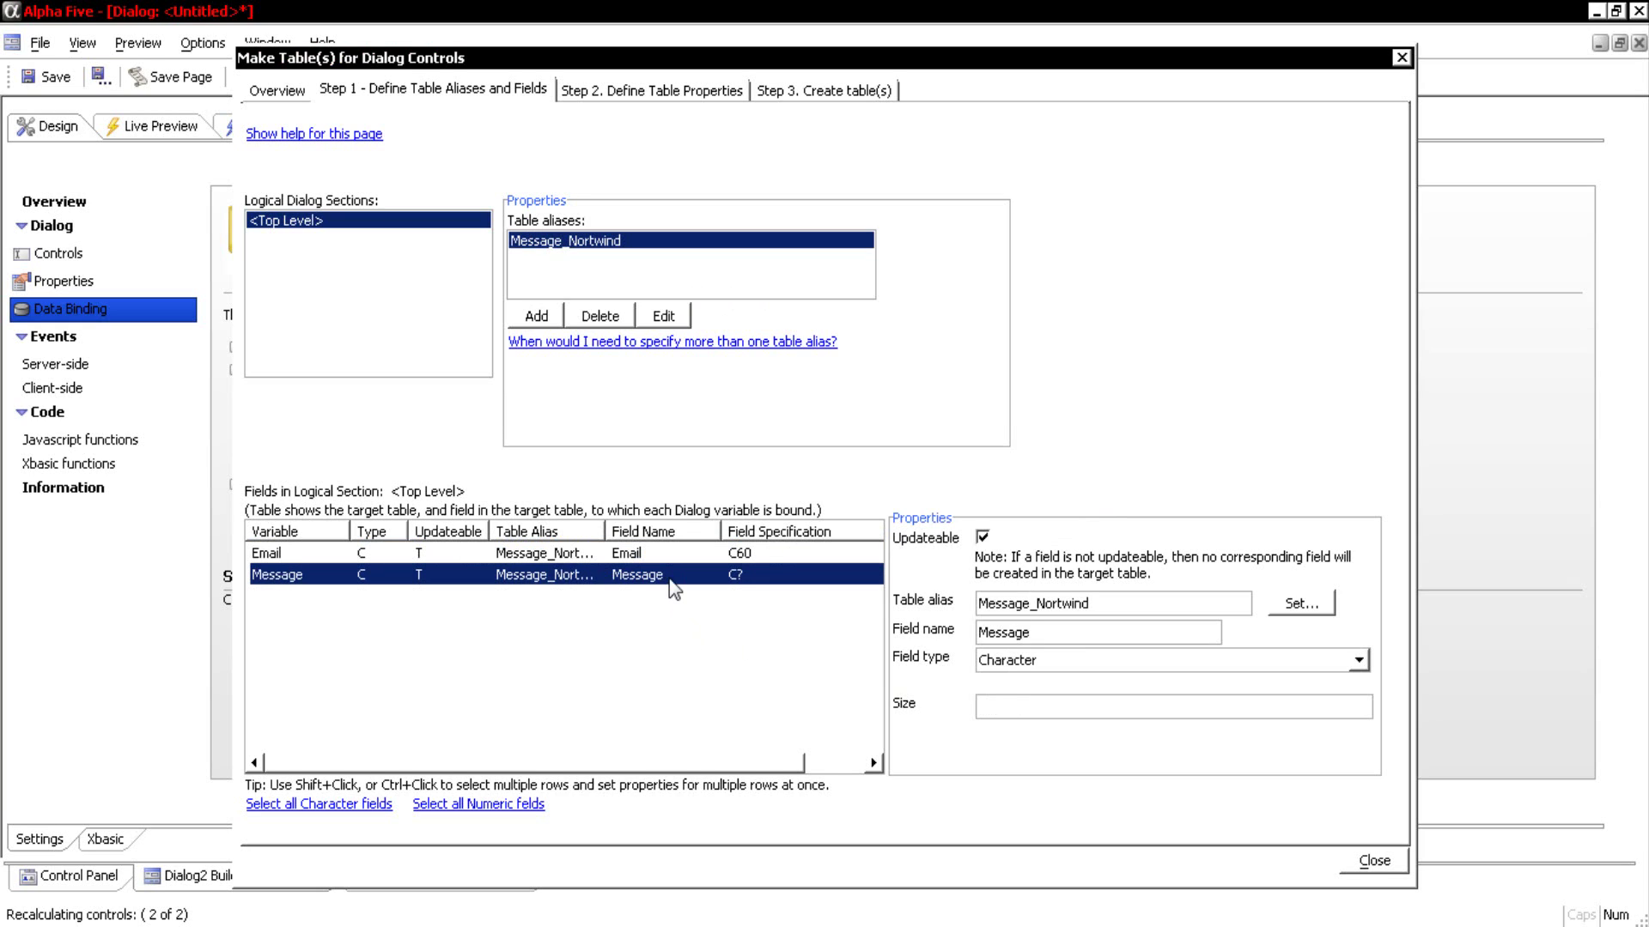
left_click(1108, 709)
type("250")
- Set the table name for the Message_Nortwind alias to Message_Nortwind in the table properties
left_click(632, 91)
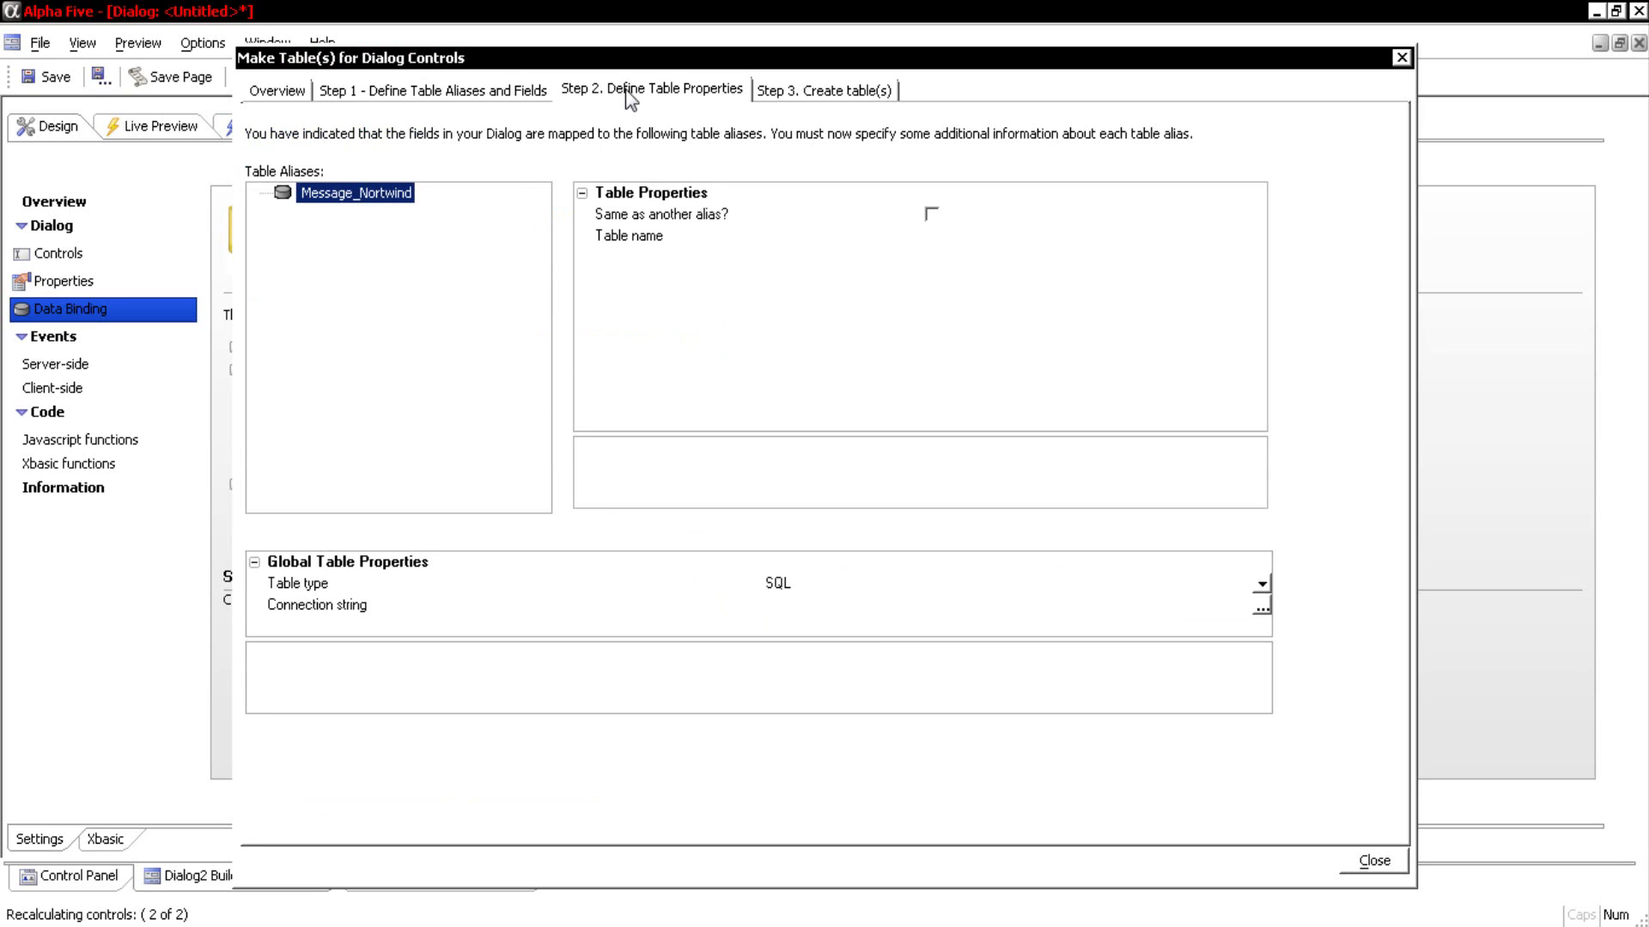
left_click(963, 244)
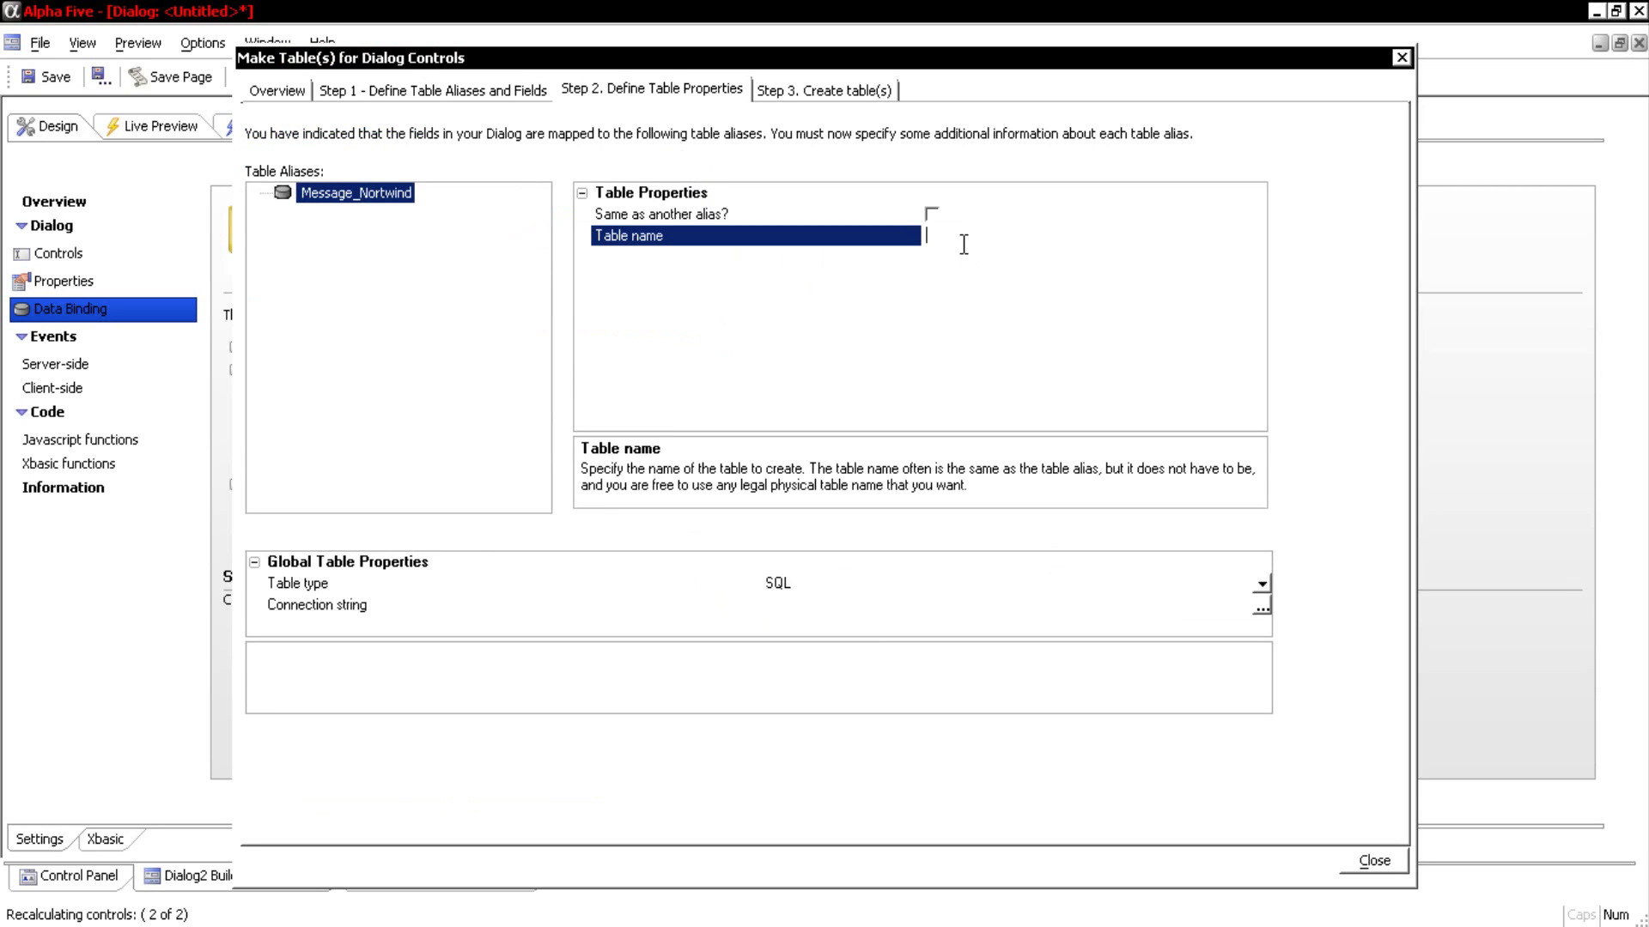
type("Message_Nortwind")
- Open the saved connections for the table's connection string and delete the existing nortwind connection
left_click(1261, 615)
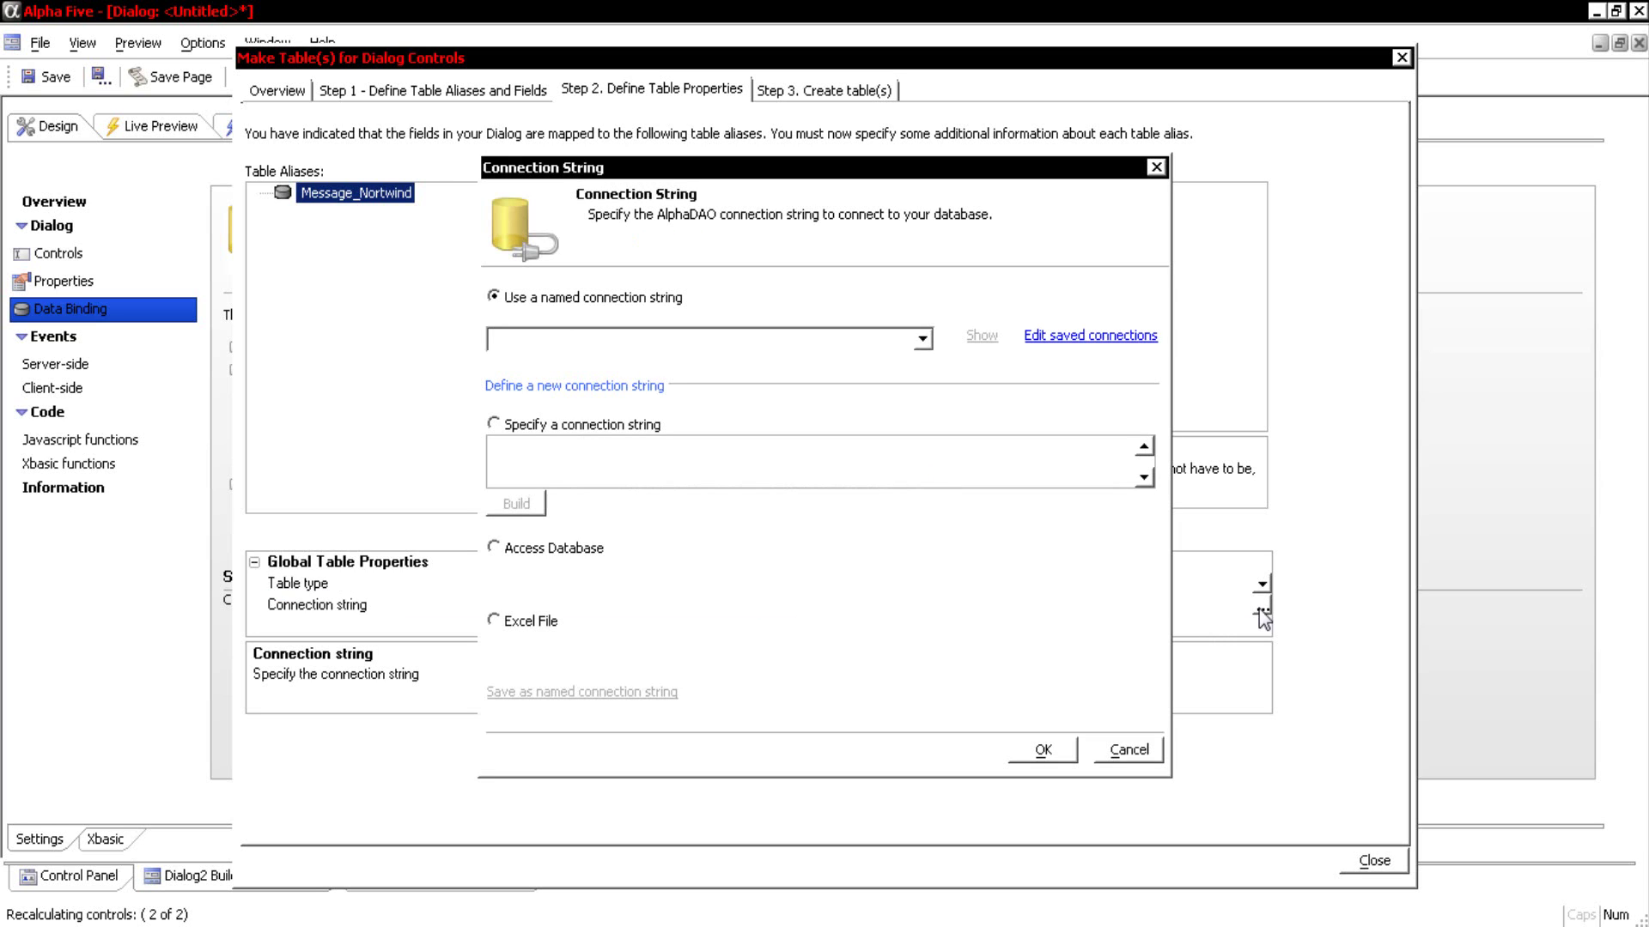
left_click(1069, 339)
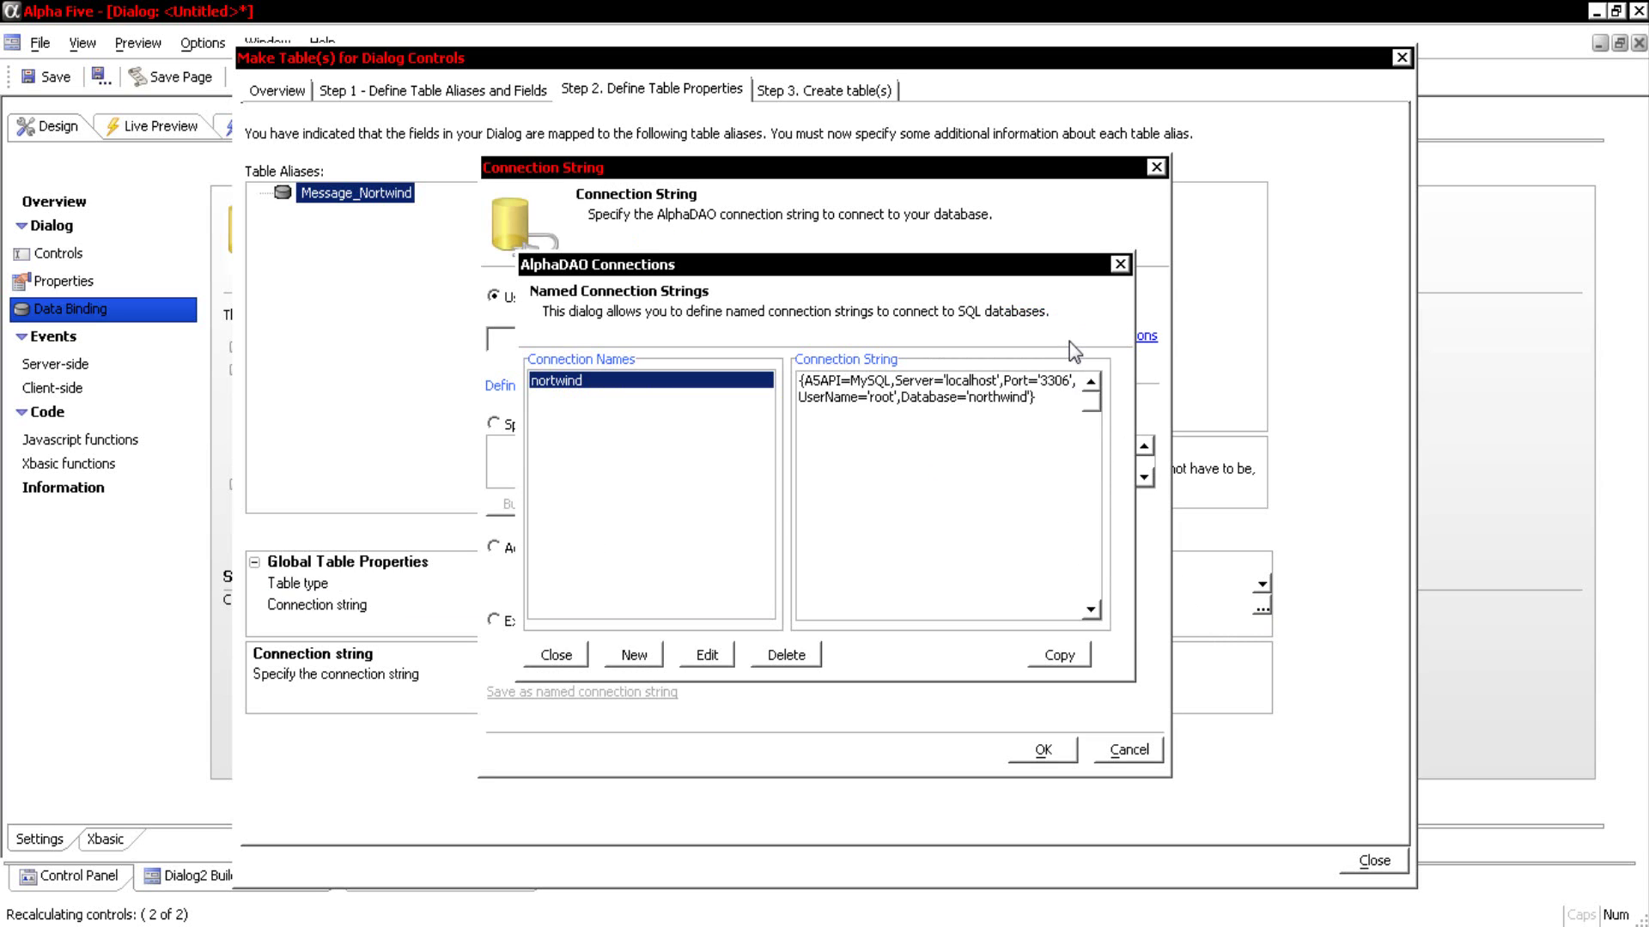
left_click(753, 656)
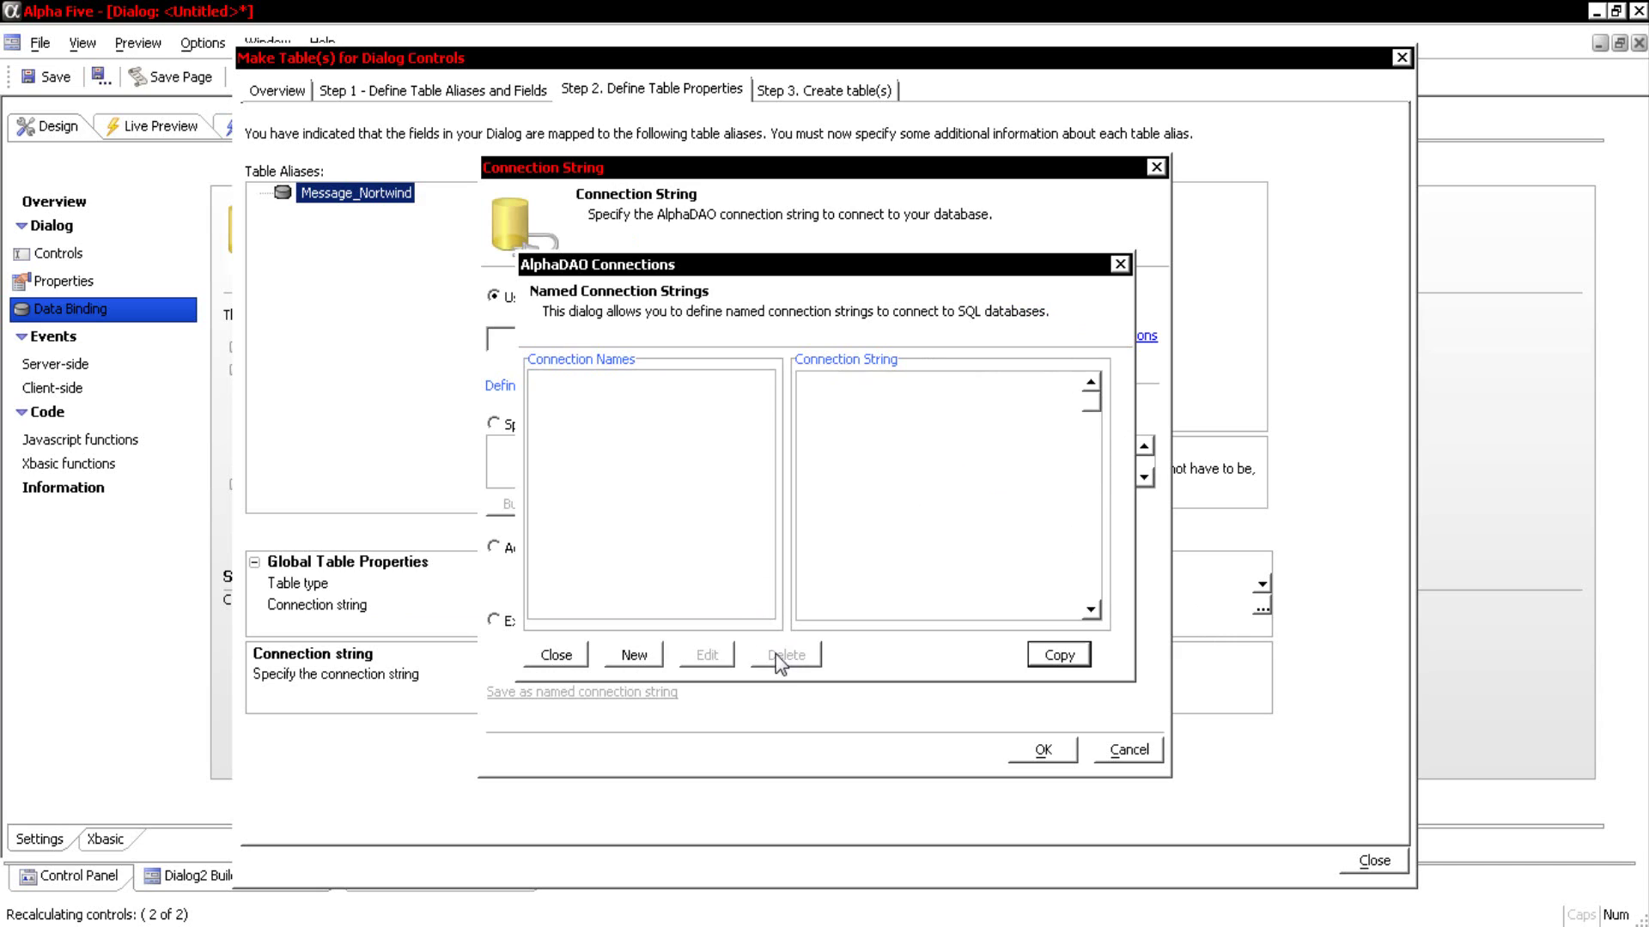
- Create a new named connection Nortwind and build its string as a MySQL connection with hostname localhost
left_click(639, 656)
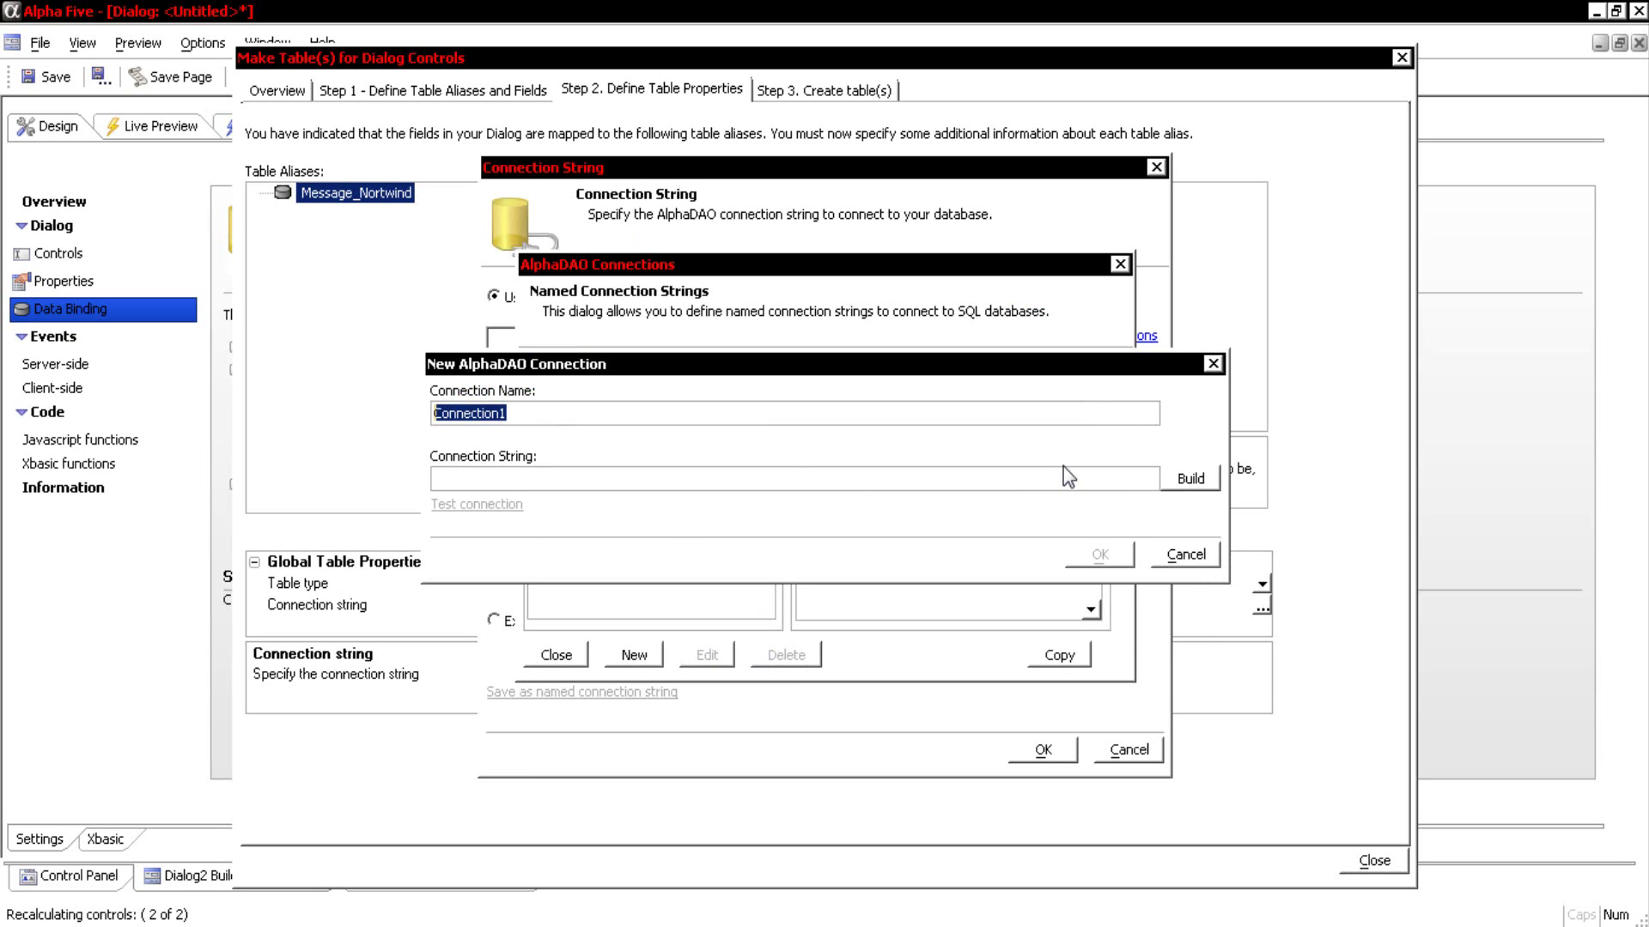
type("Nortwind")
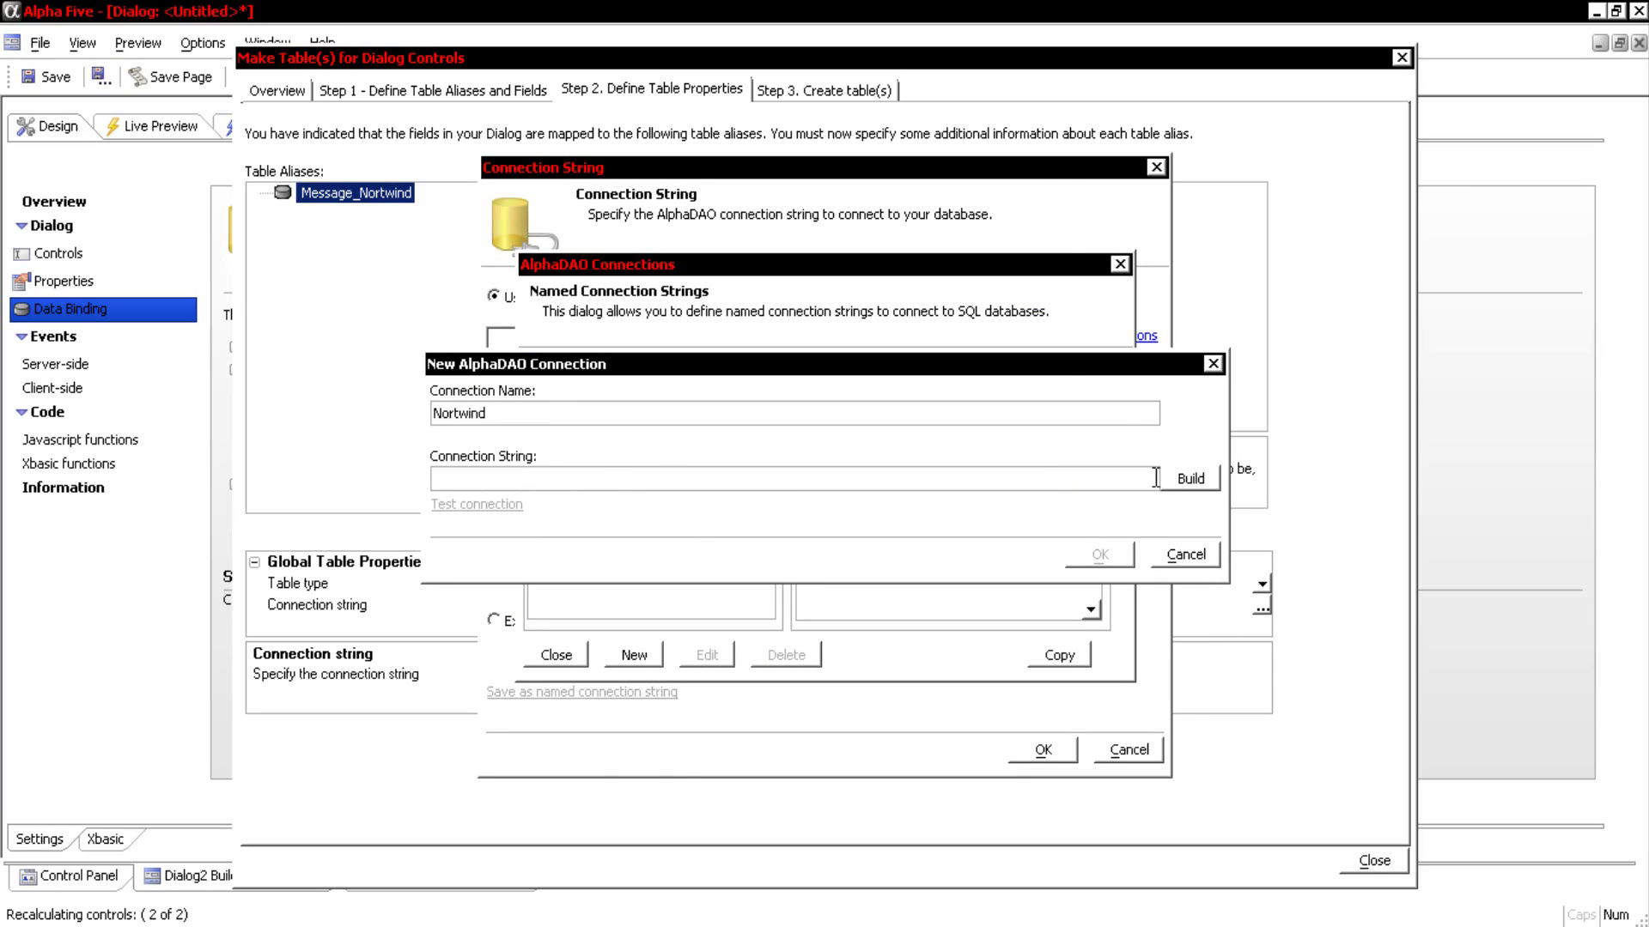
left_click(1190, 478)
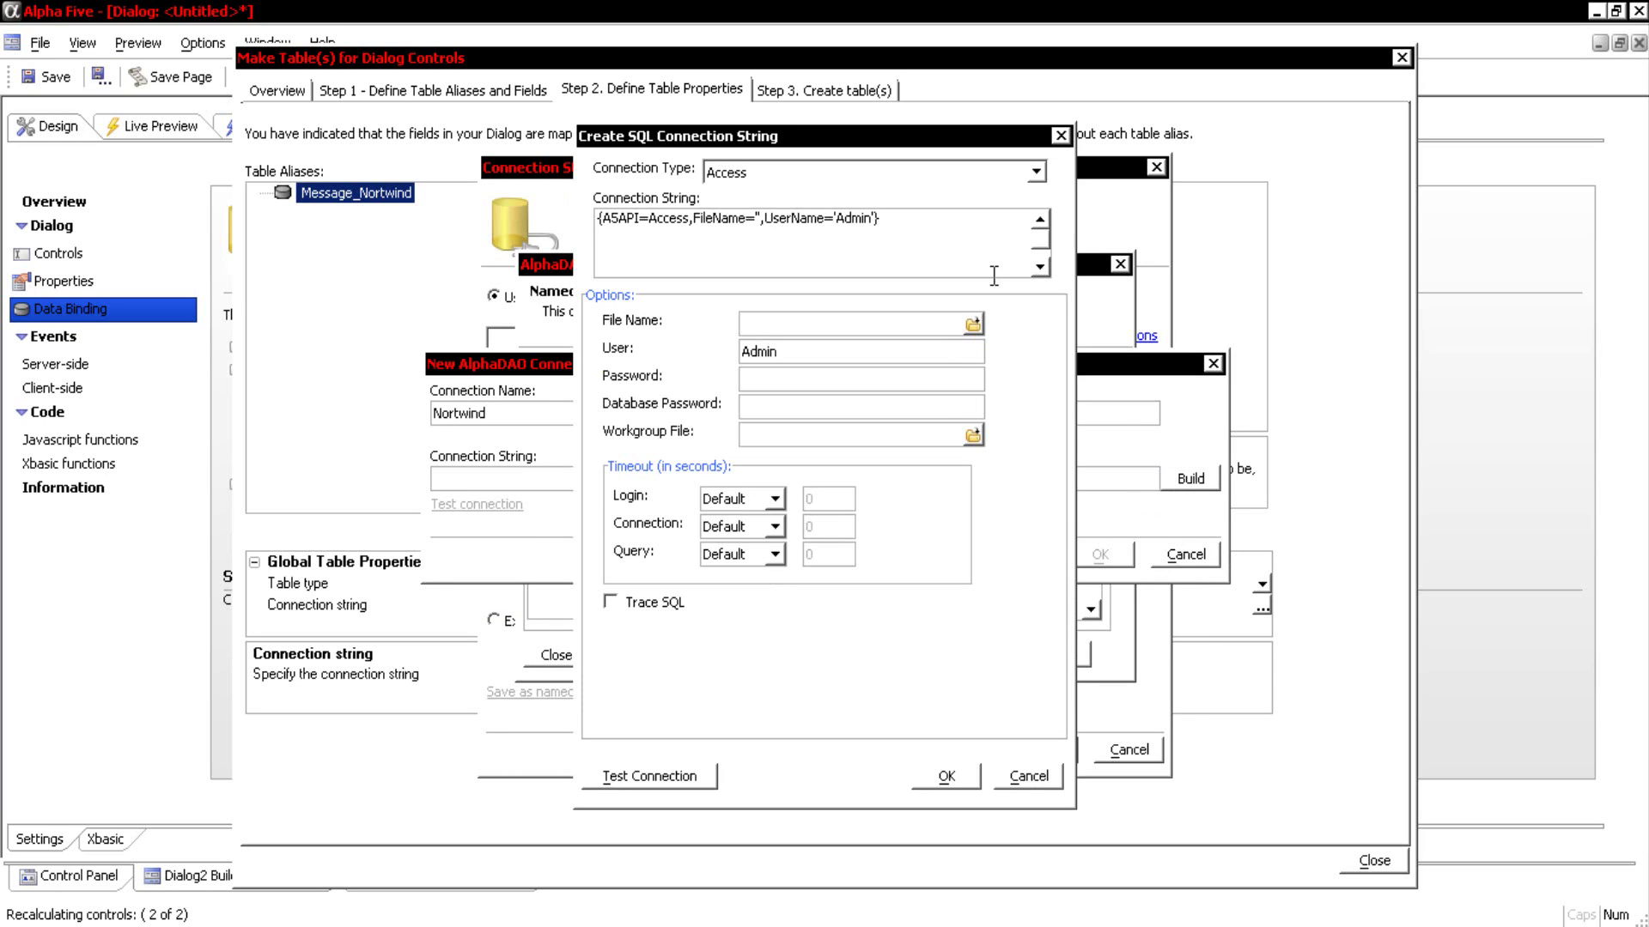
left_click(1034, 172)
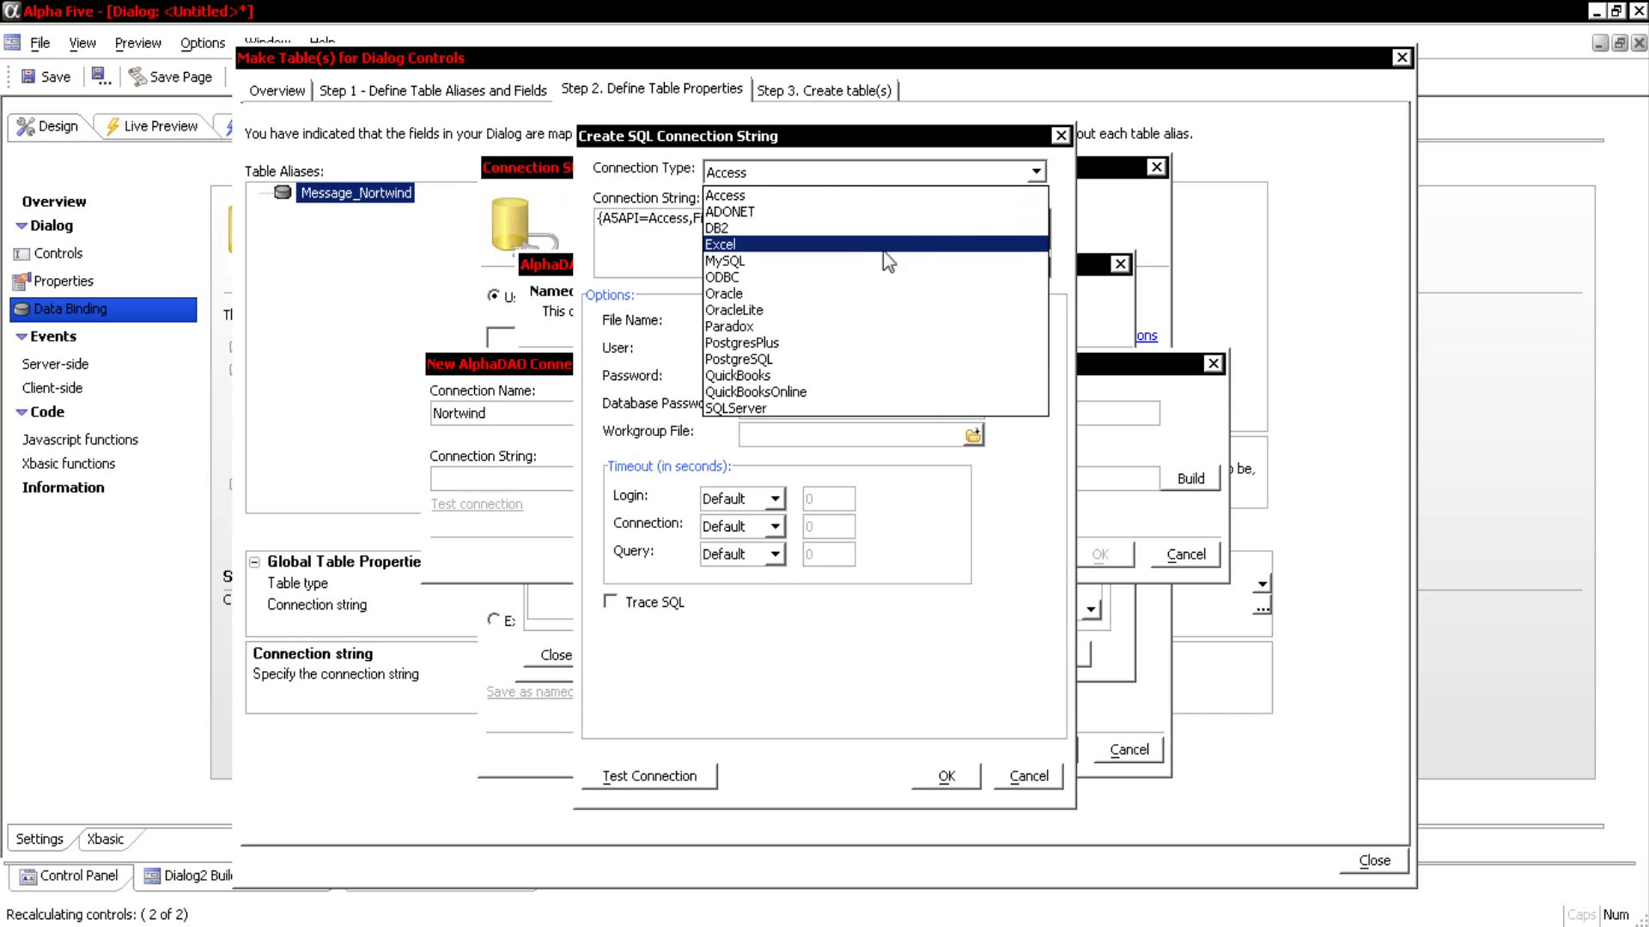
left_click(755, 261)
type("lo")
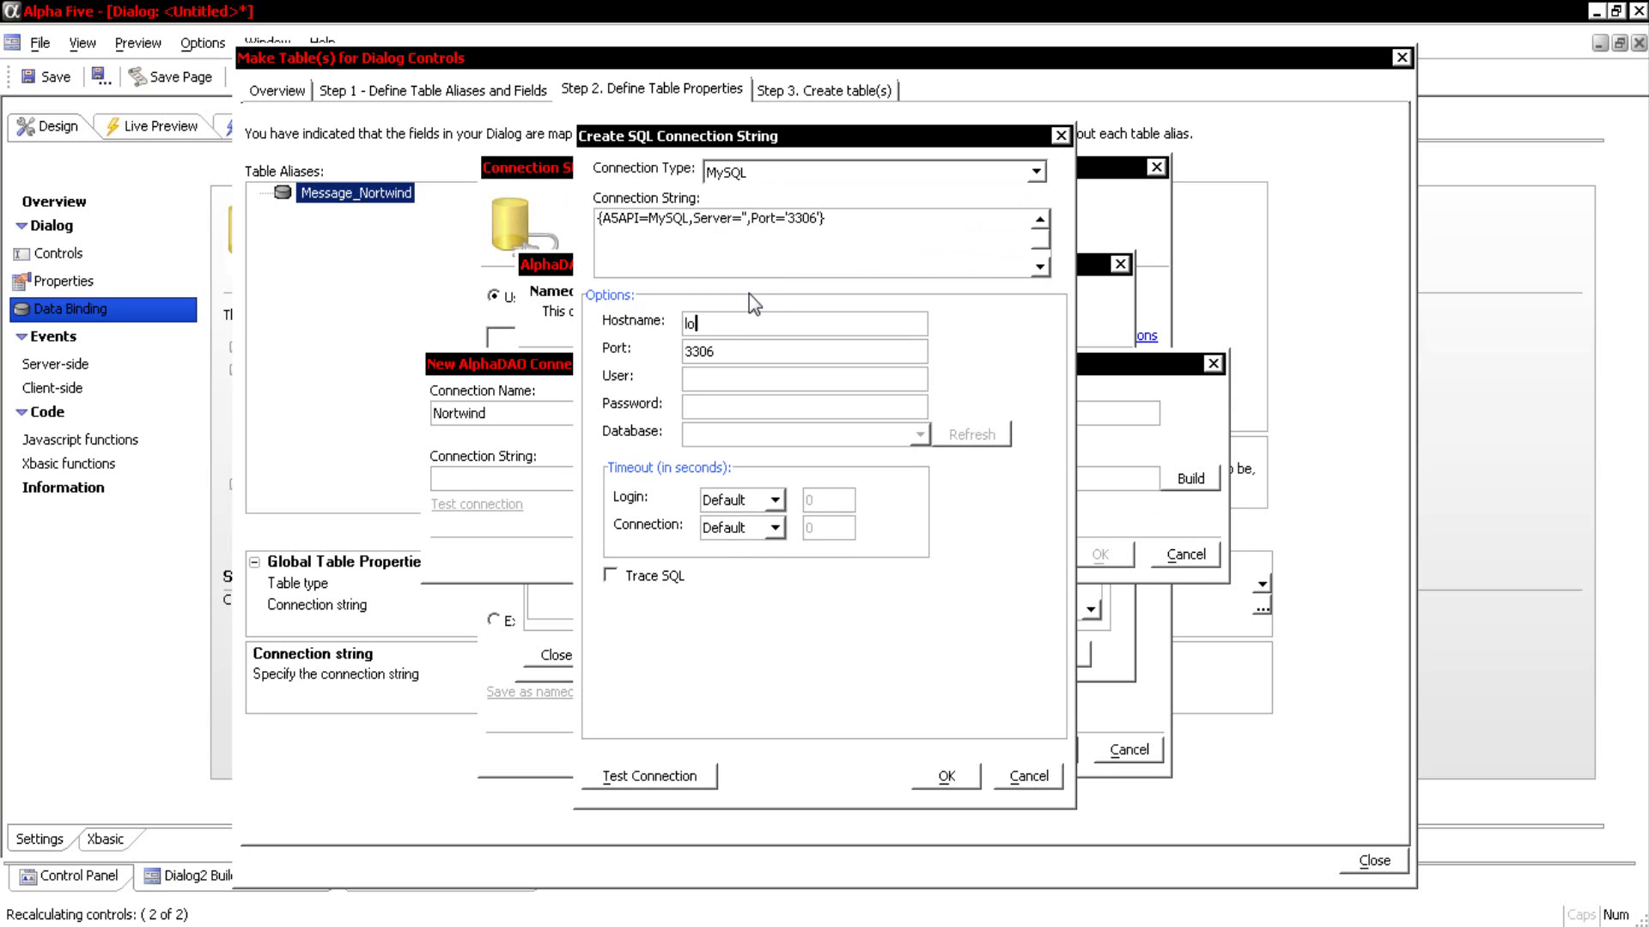
type("calhost")
- Set the MySQL connection's user to root and test the connection
key("Tab")
key("Tab")
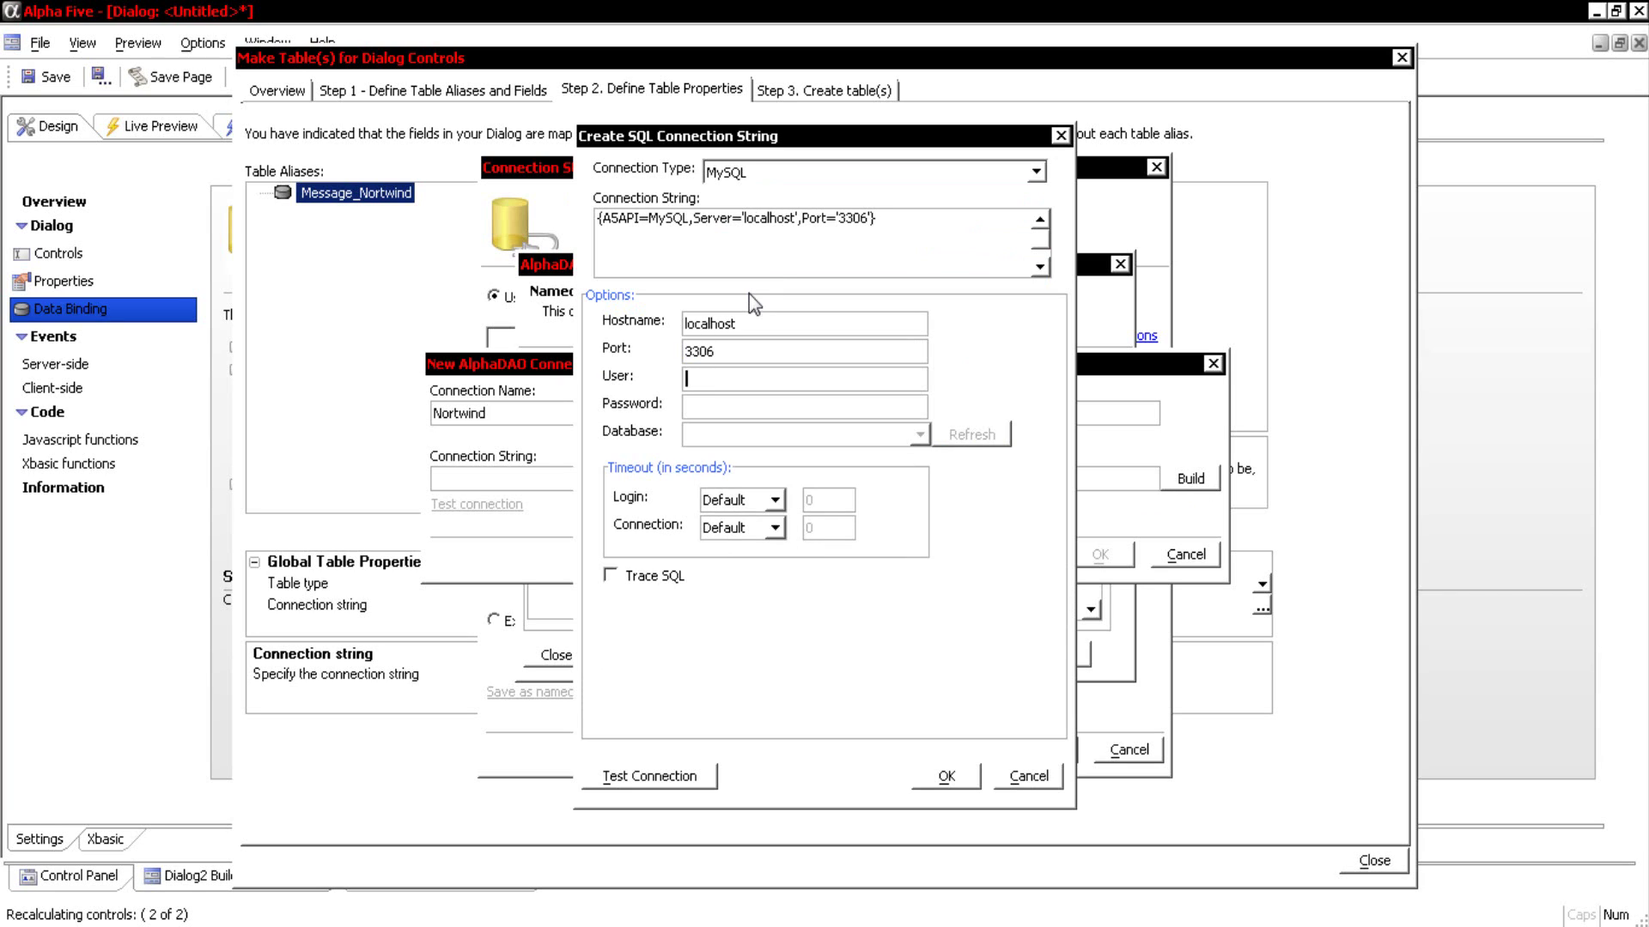
type("root")
left_click(651, 776)
left_click(908, 514)
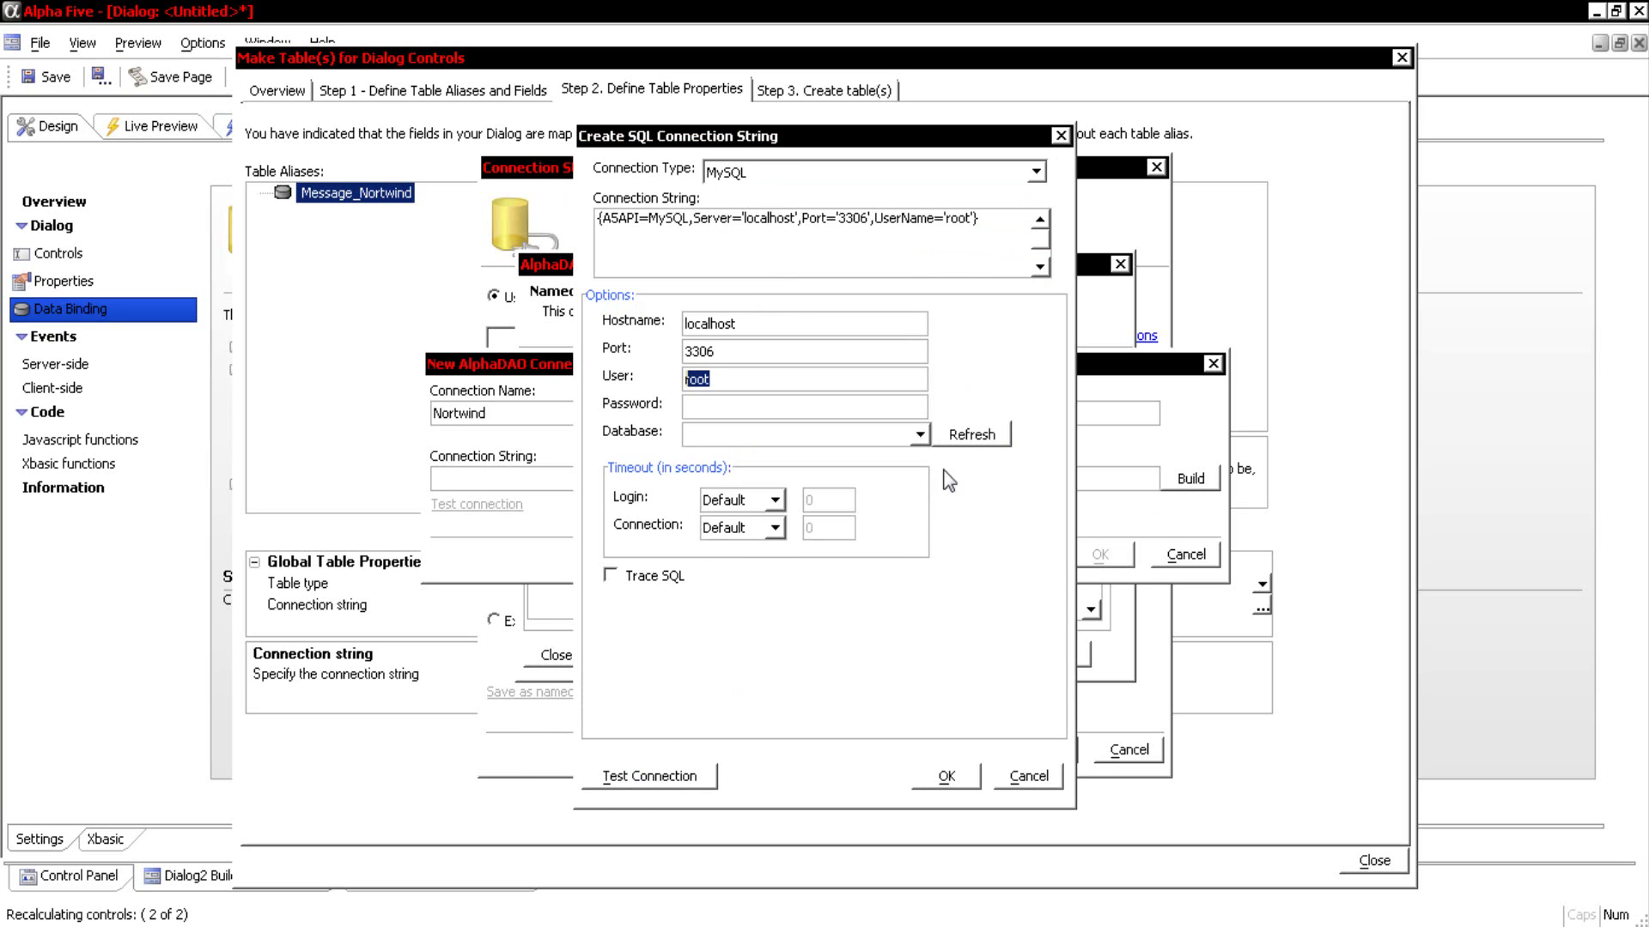
- Refresh the database list, choose the northwind database and save the new Nortwind connection
left_click(968, 435)
left_click(919, 442)
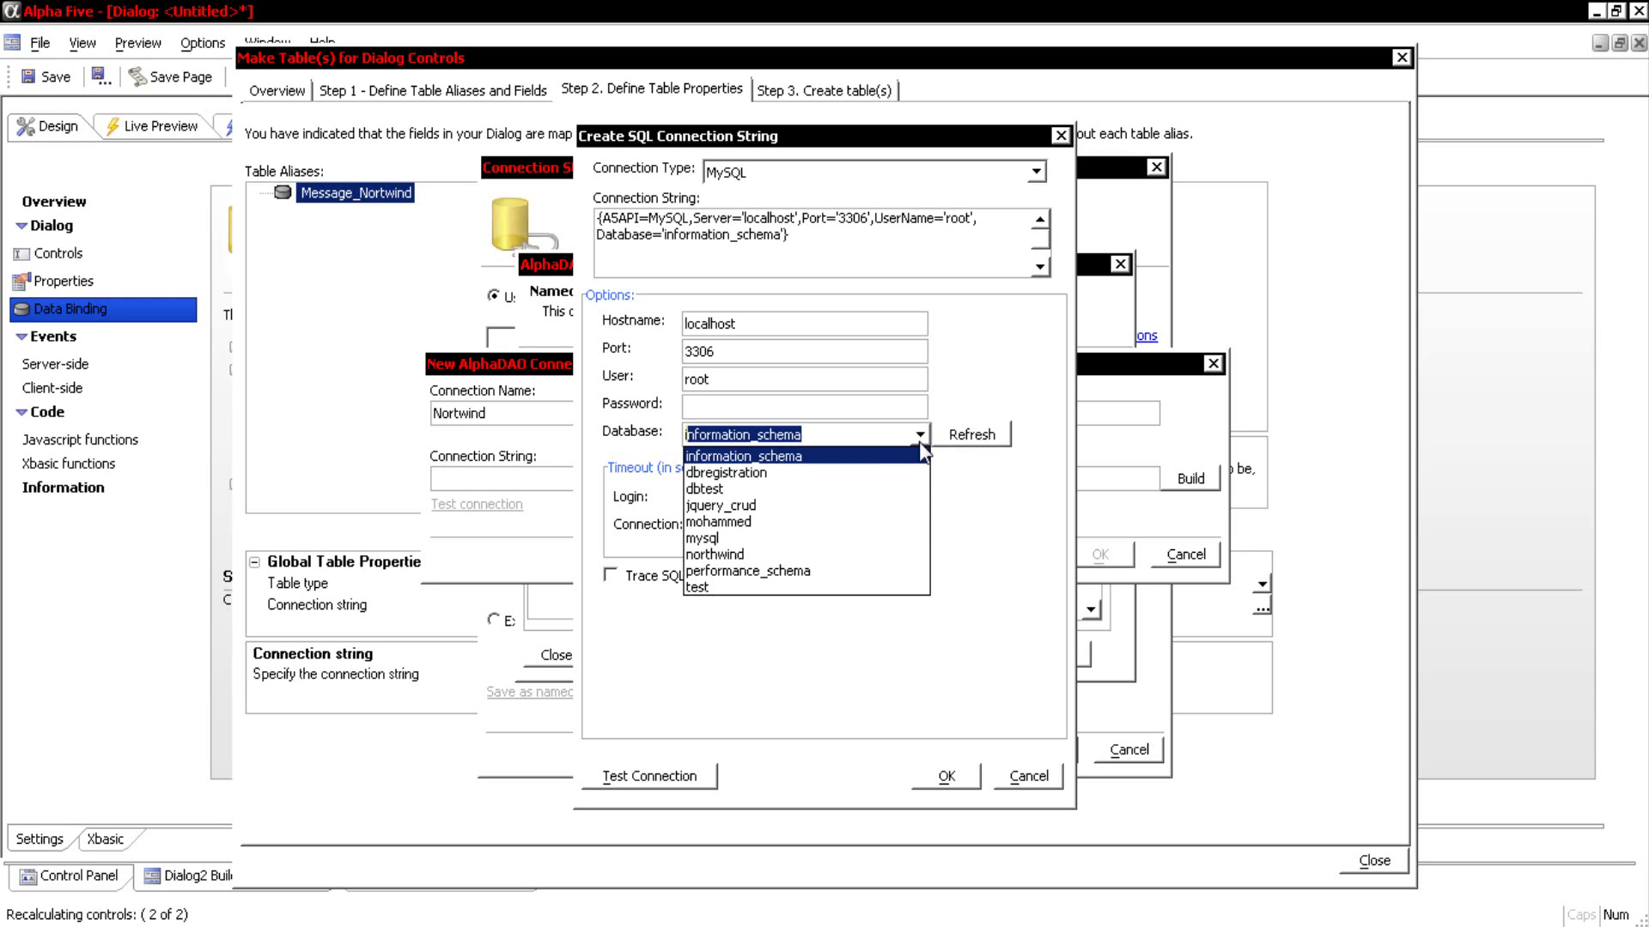
left_click(781, 554)
left_click(948, 777)
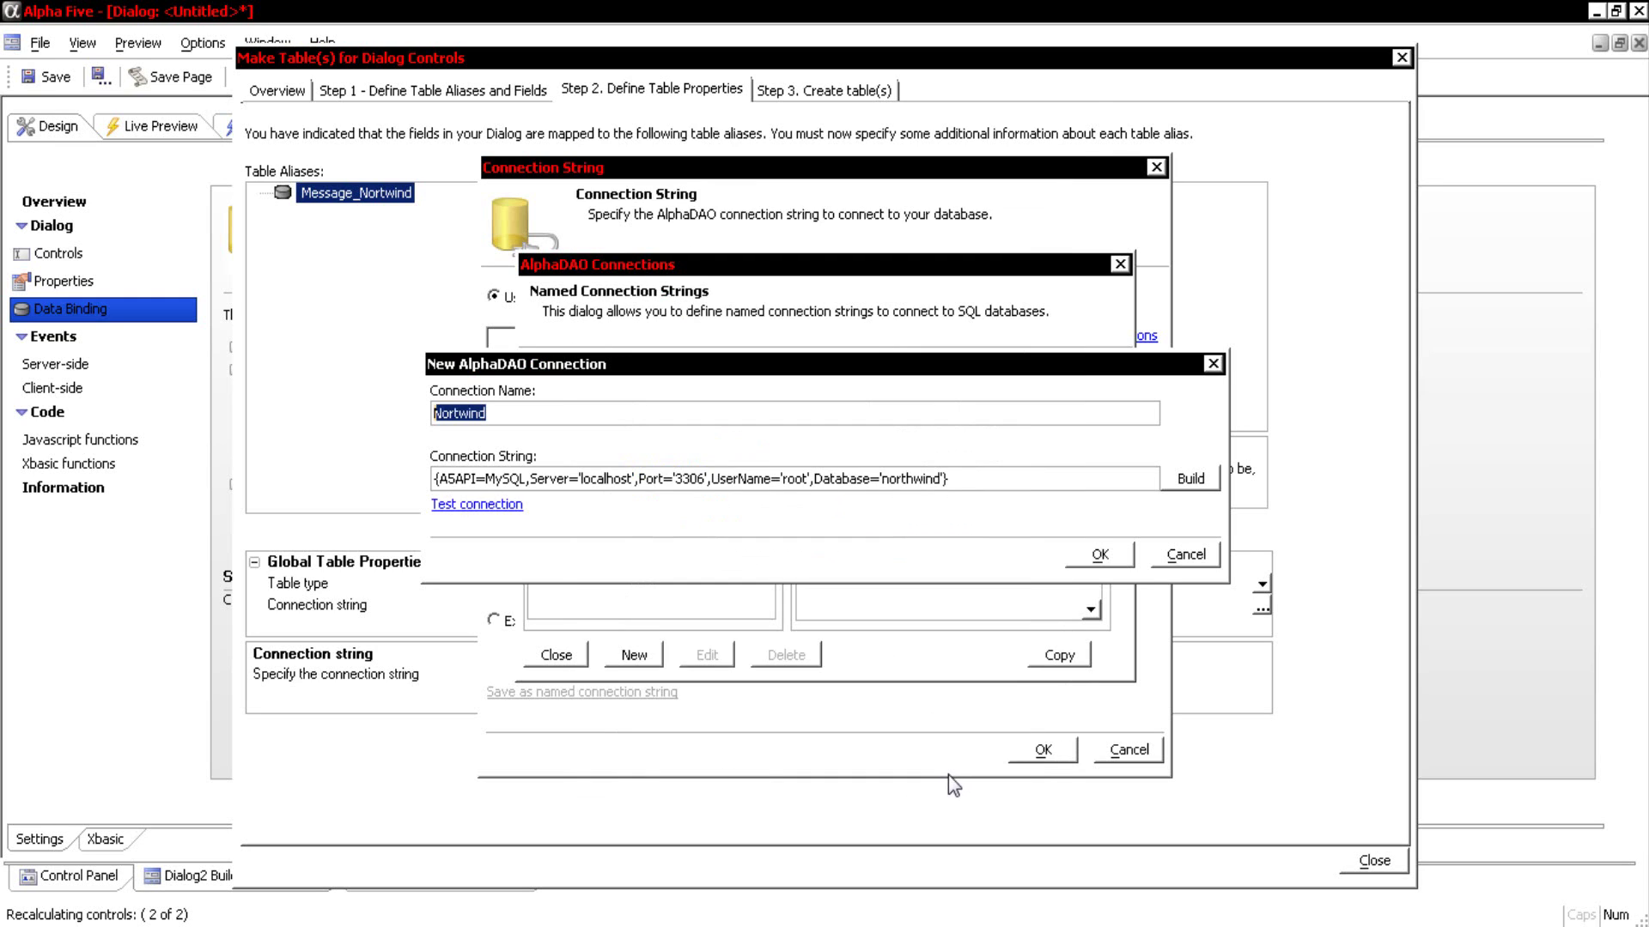
left_click(1107, 563)
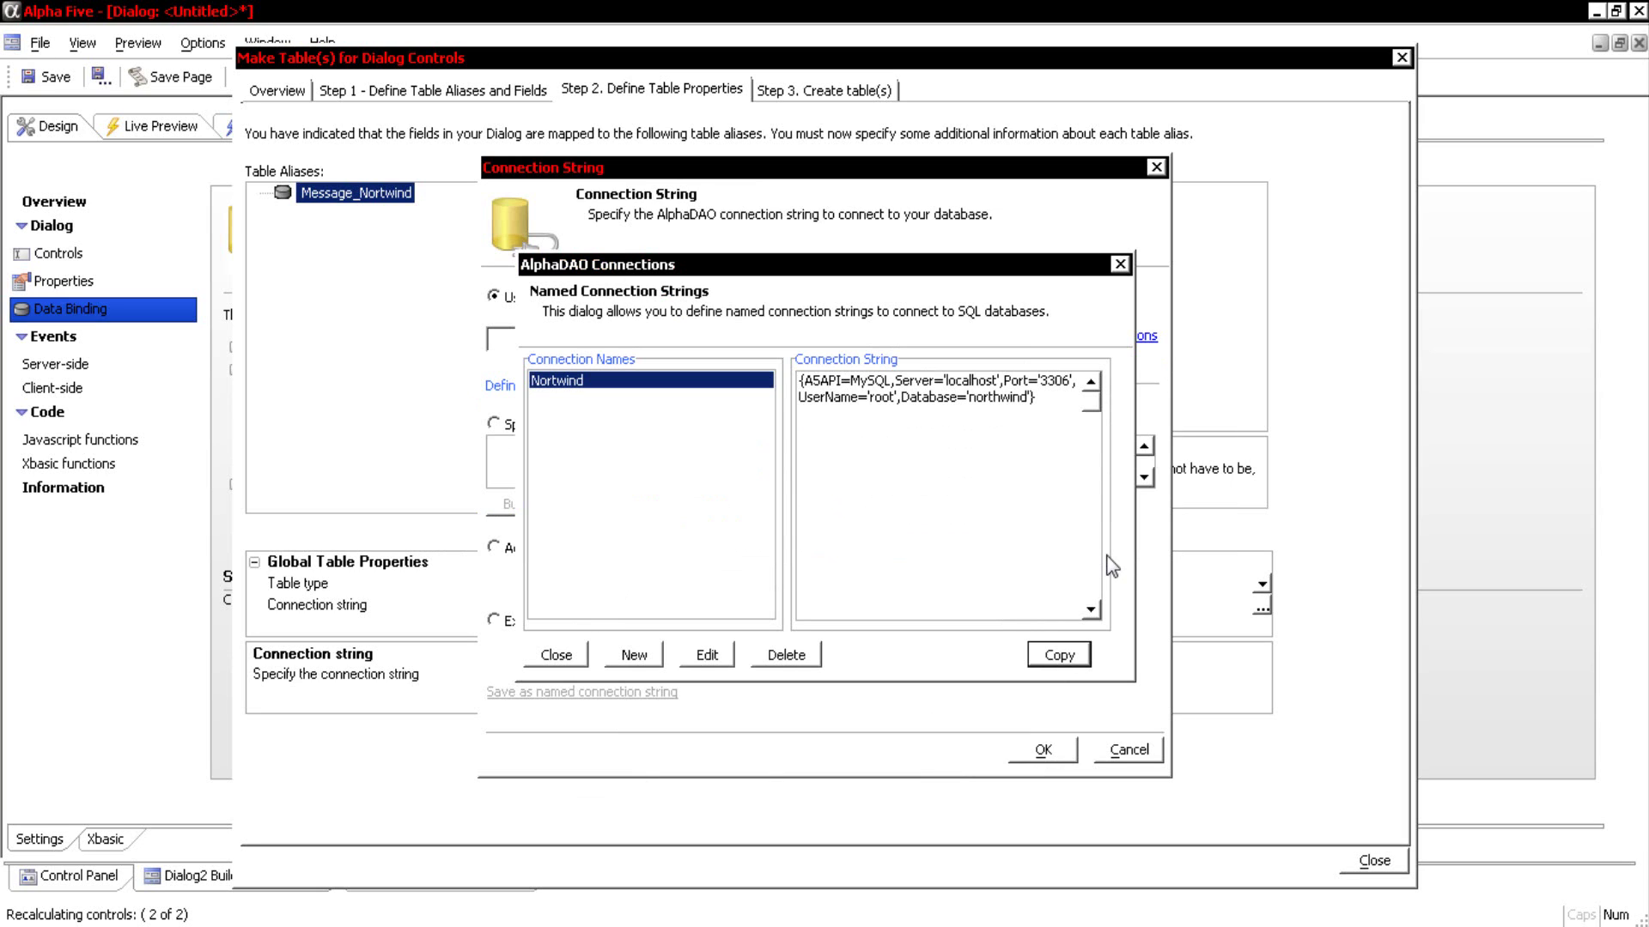
- Assign the named connection Nortwind as the connection string for the new table
left_click(573, 664)
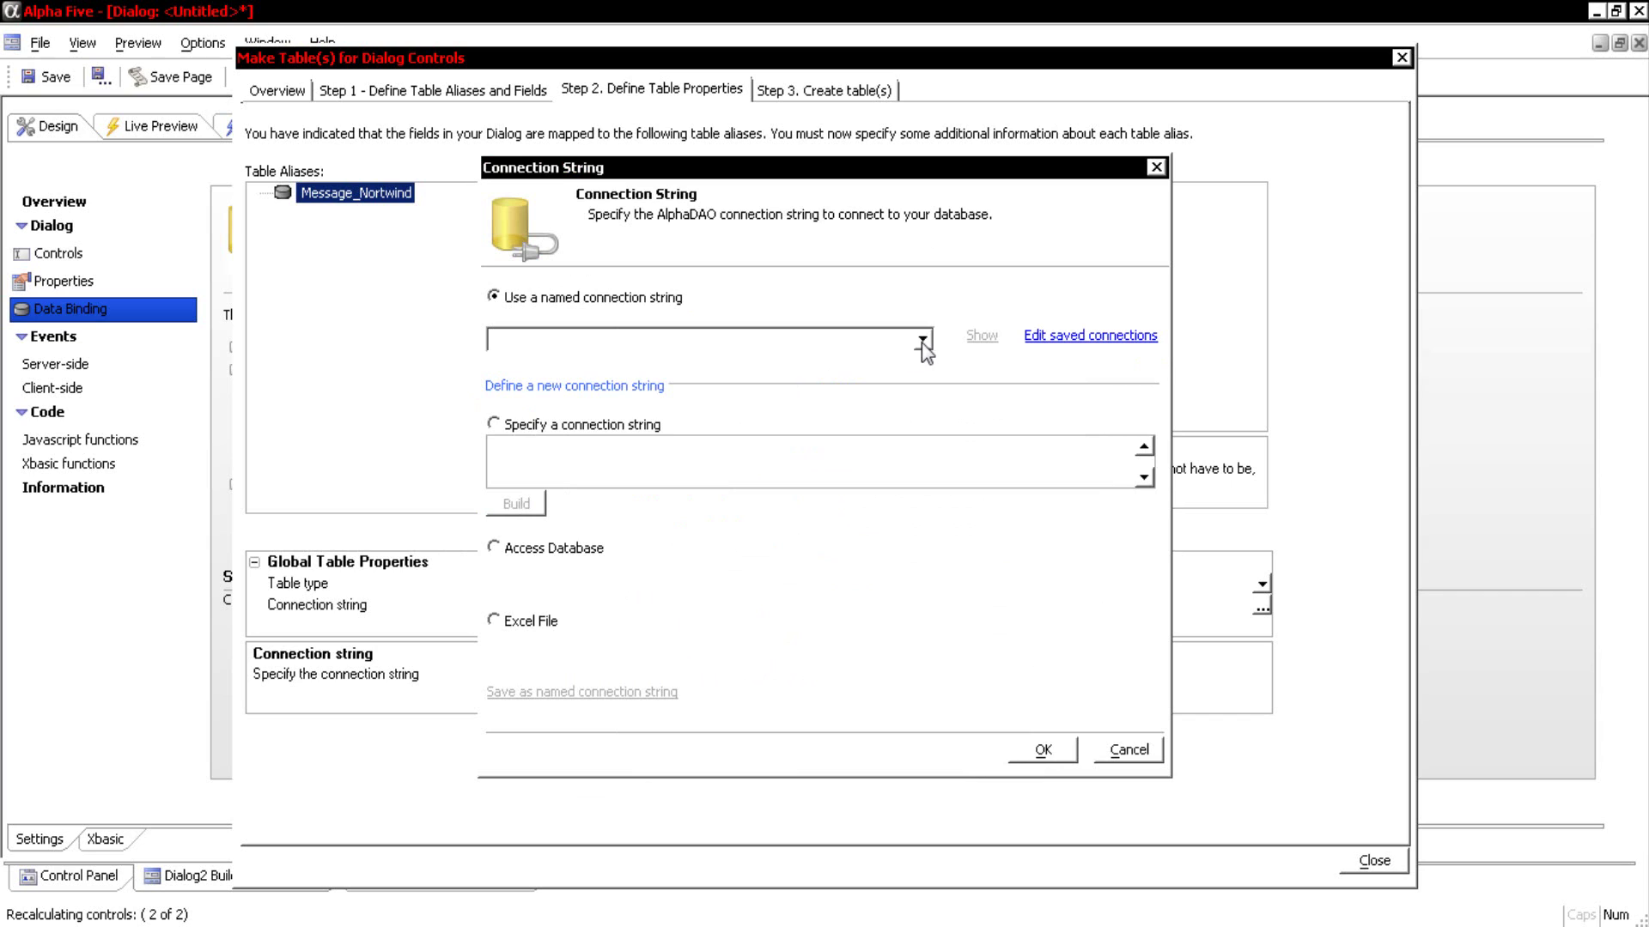
left_click(922, 340)
left_click(863, 359)
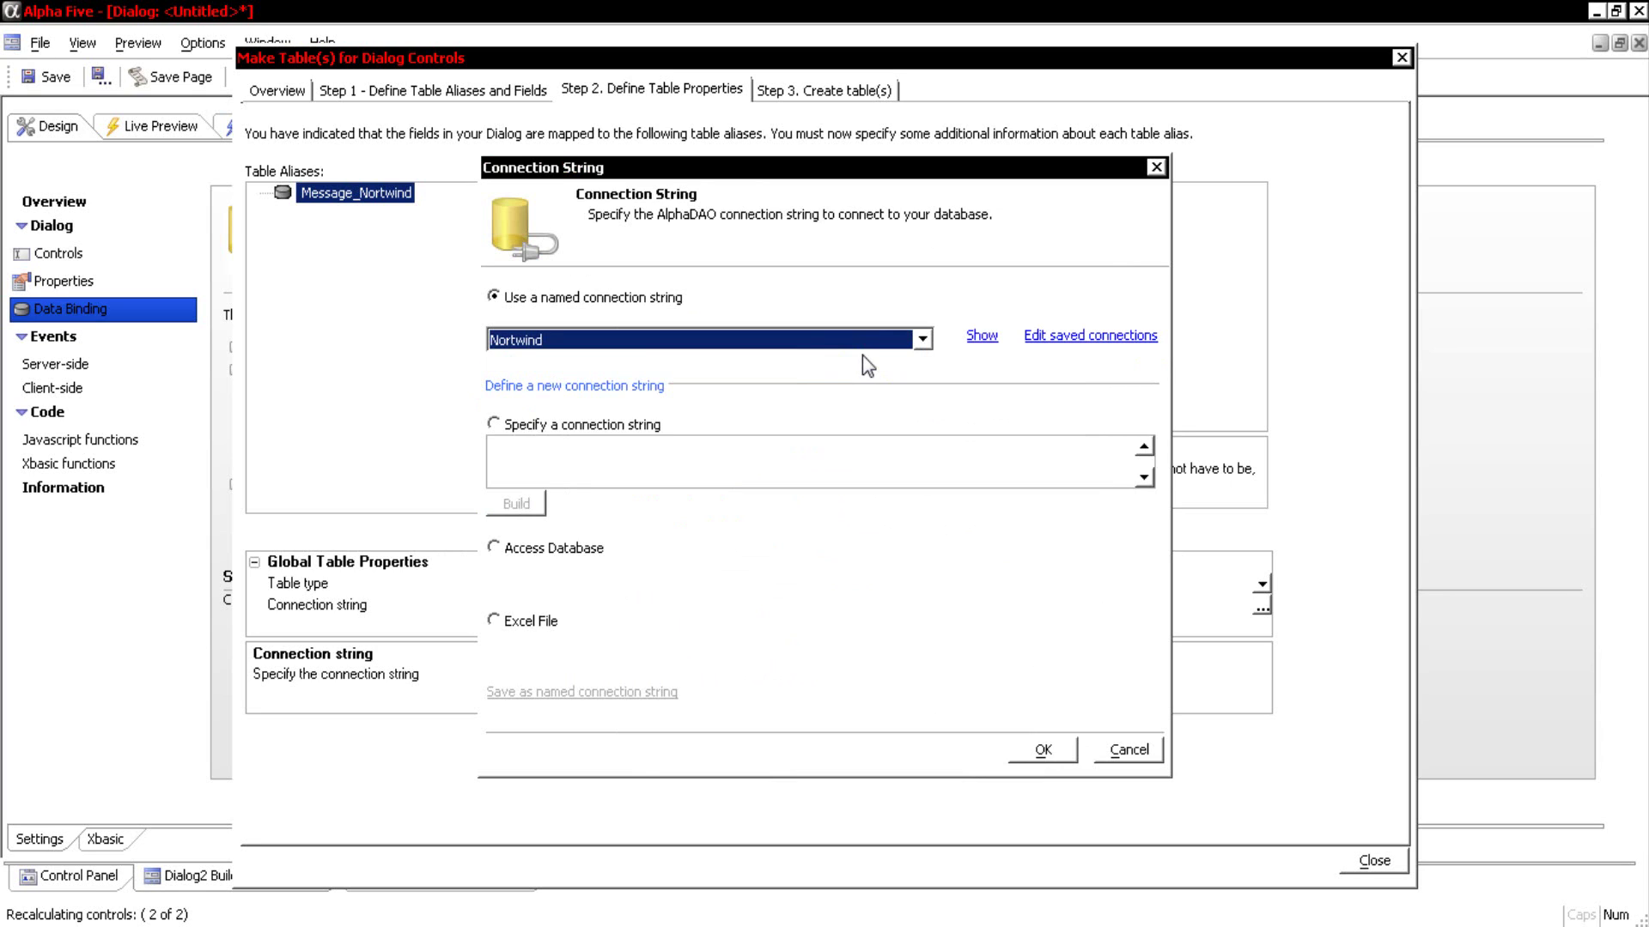
left_click(1043, 749)
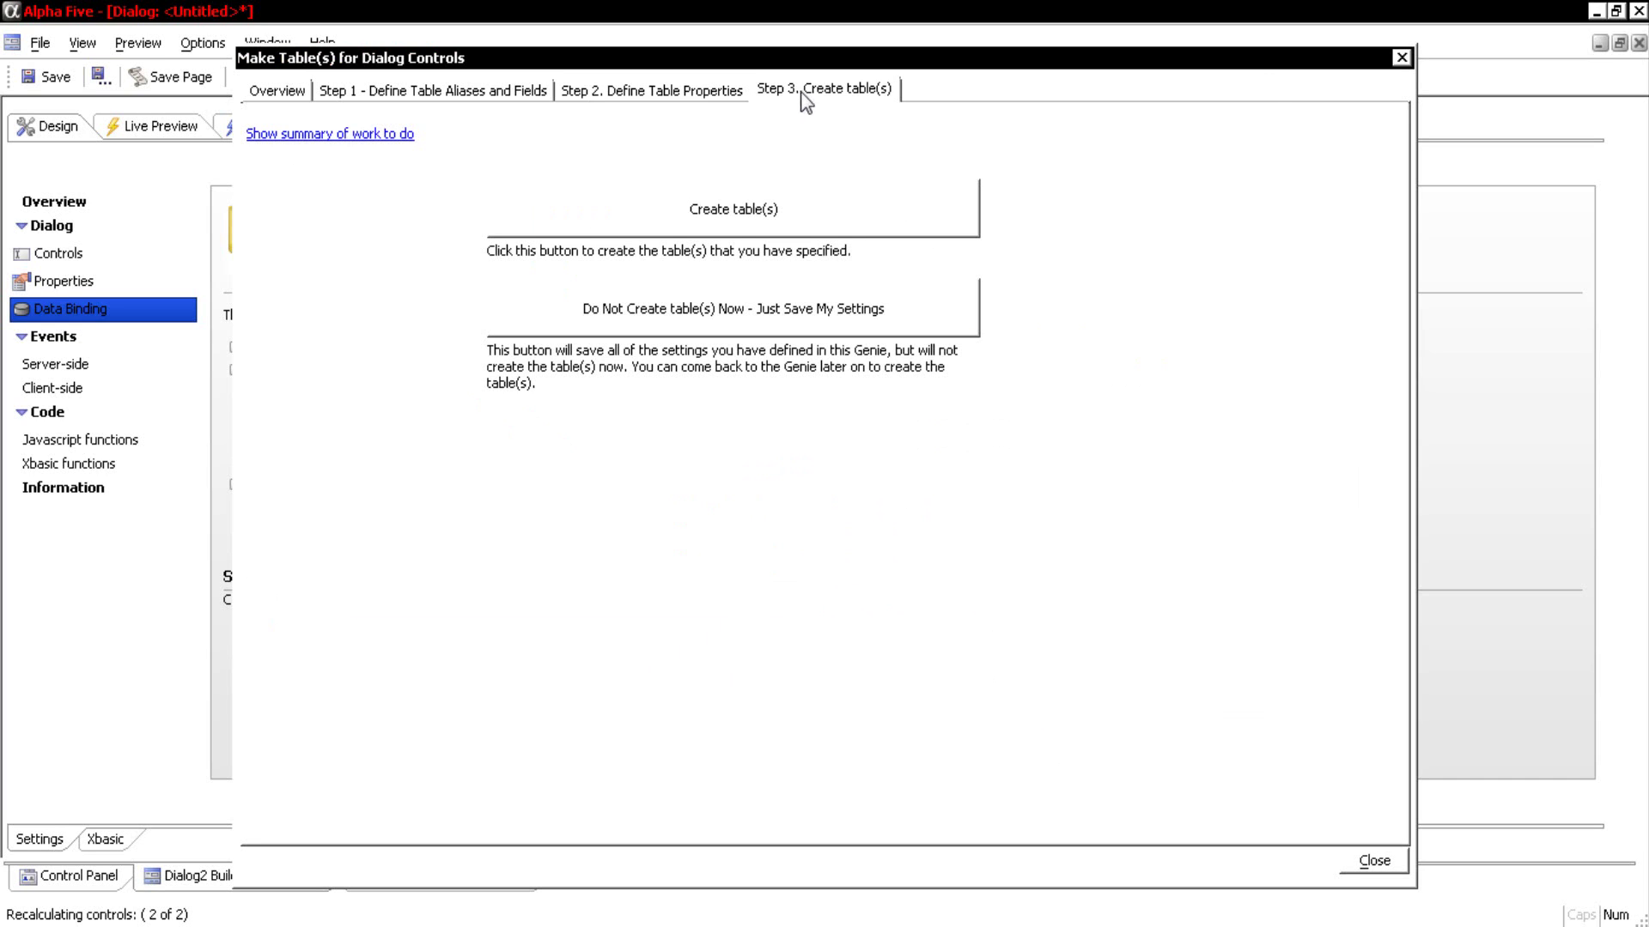
- Create the Message_Nortwind table for the dialog controls and close the table creation dialog
left_click(776, 212)
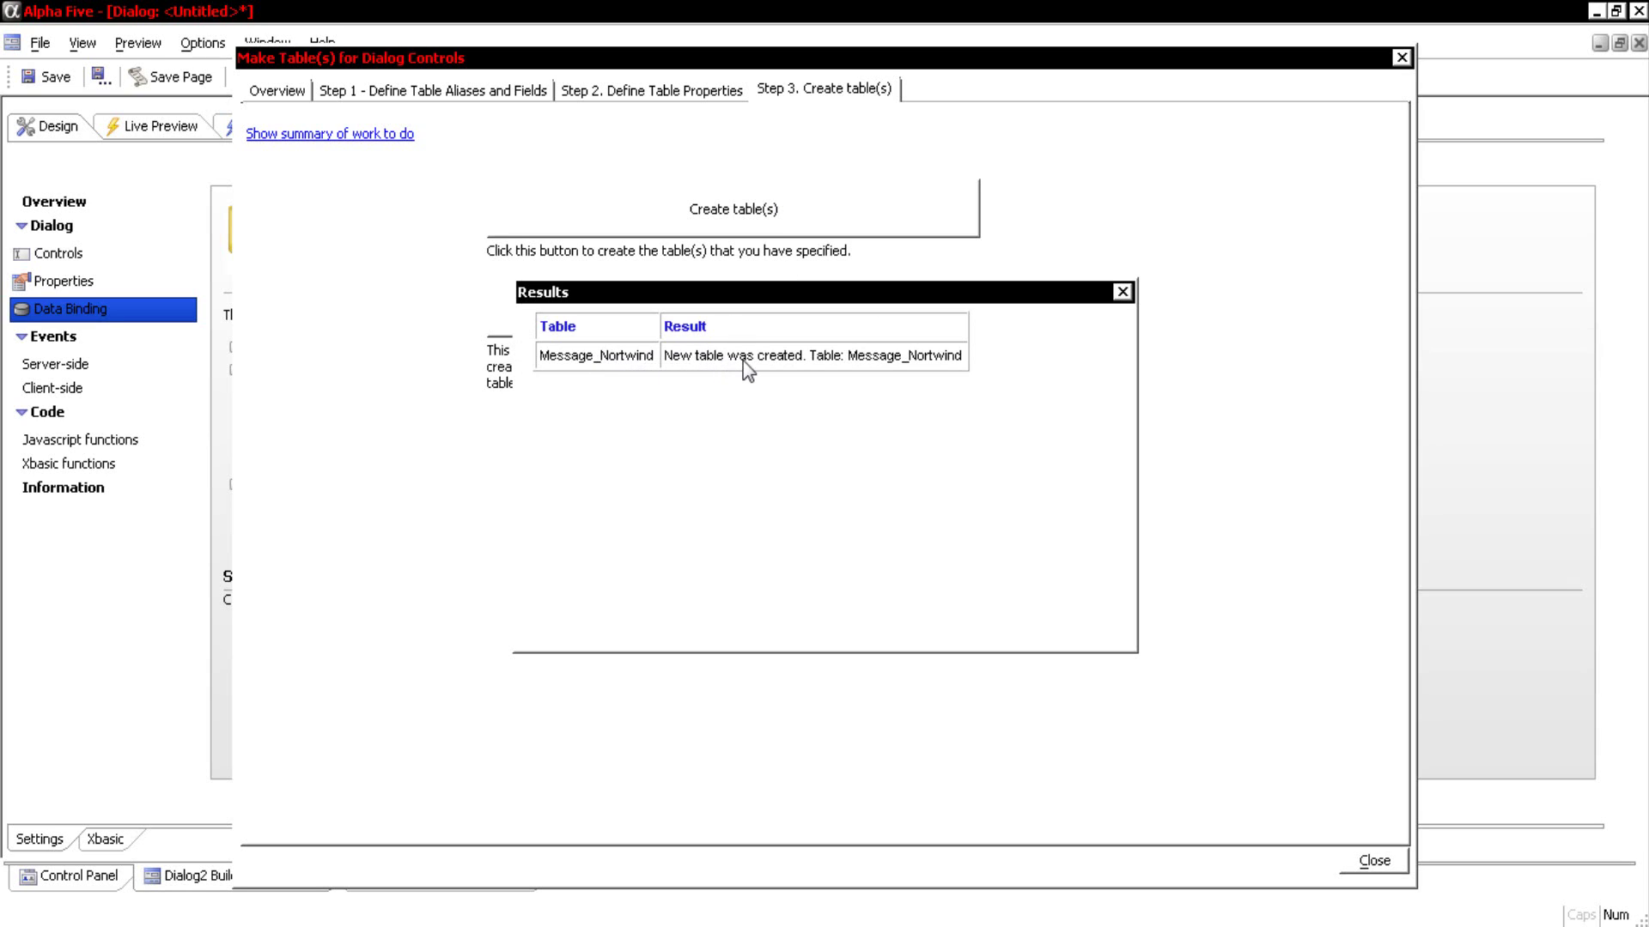
left_click(1122, 292)
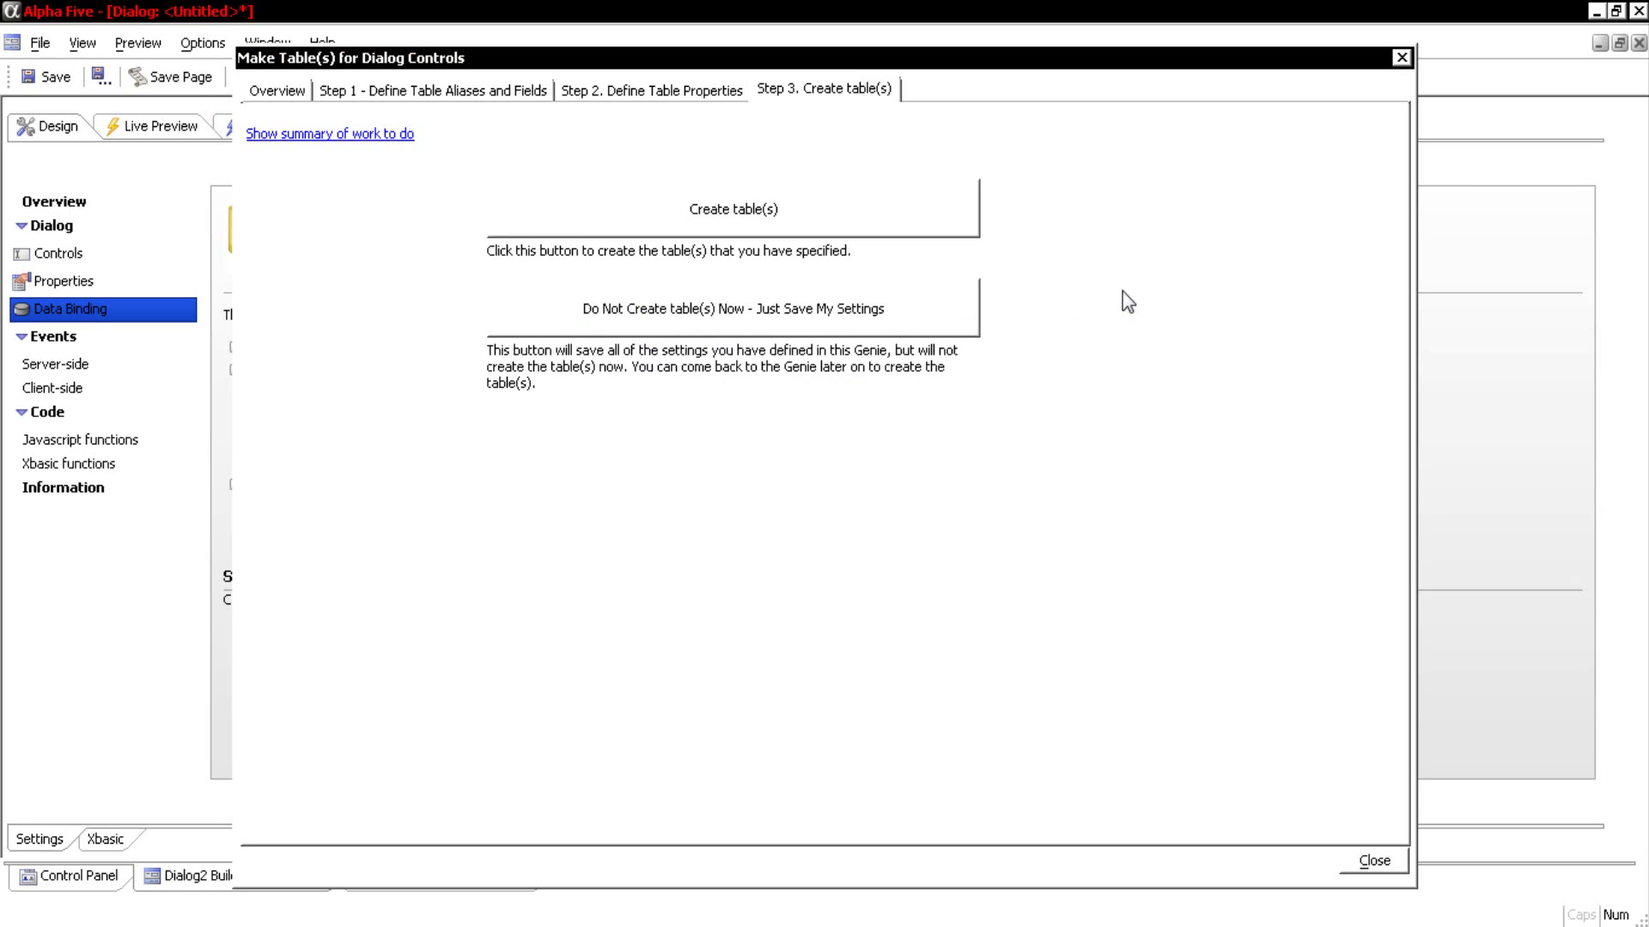
left_click(1376, 861)
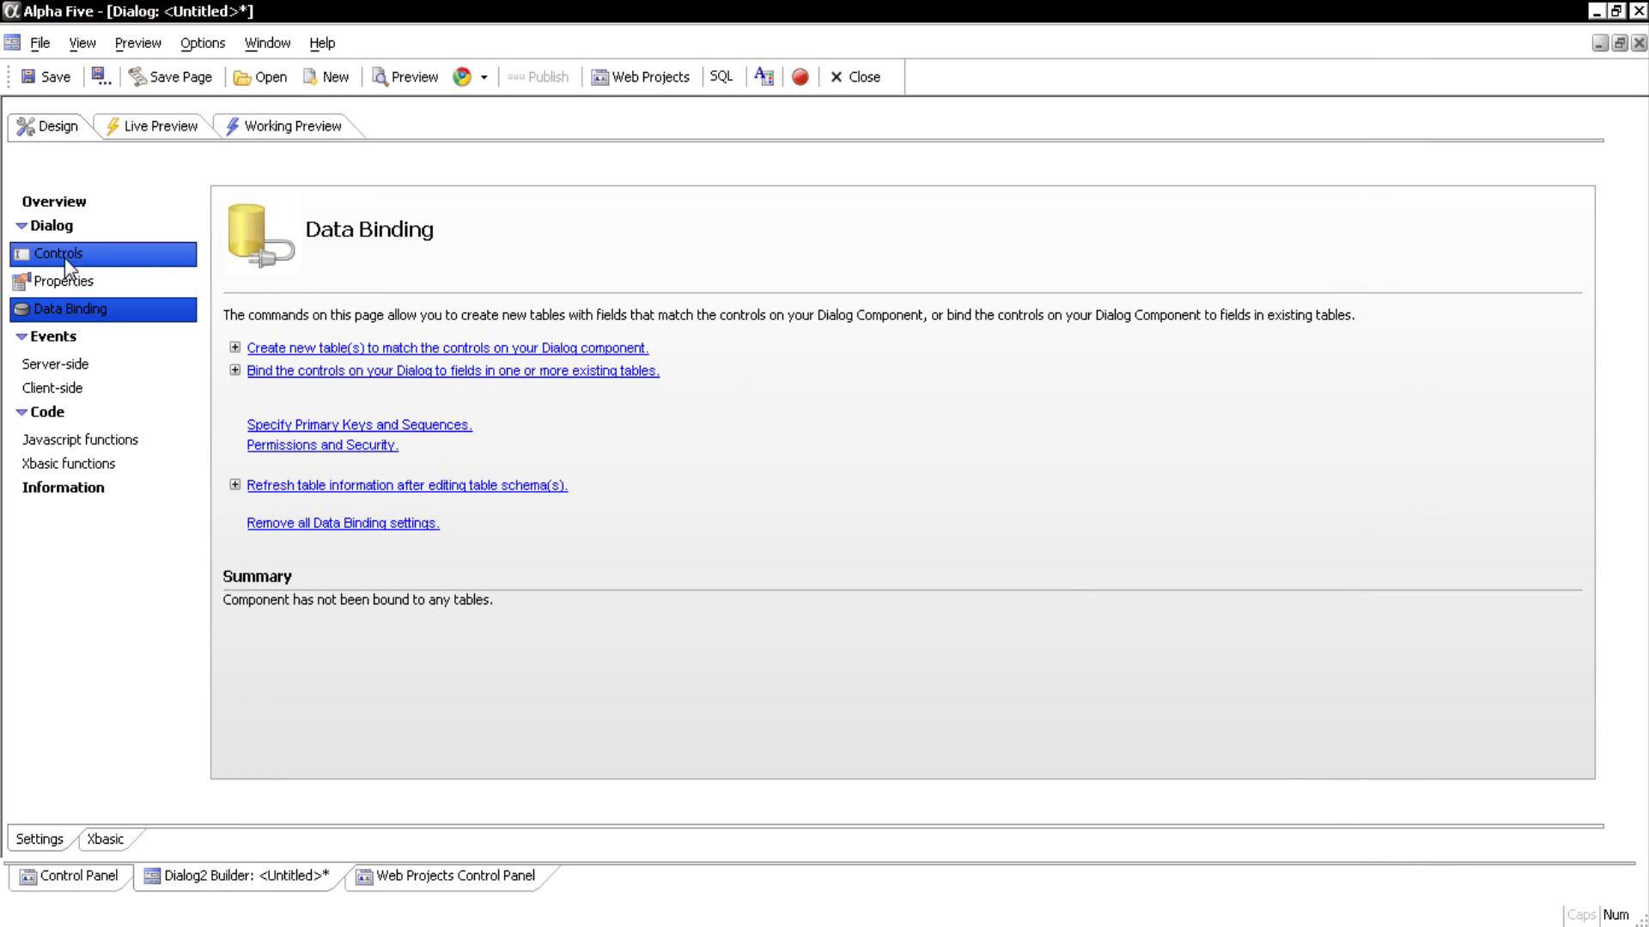
- Add a Save Submitted Data to Table(s) action named Save on a new line at the start of the afterDialogValidate server-side event
left_click(57, 364)
left_click(255, 261)
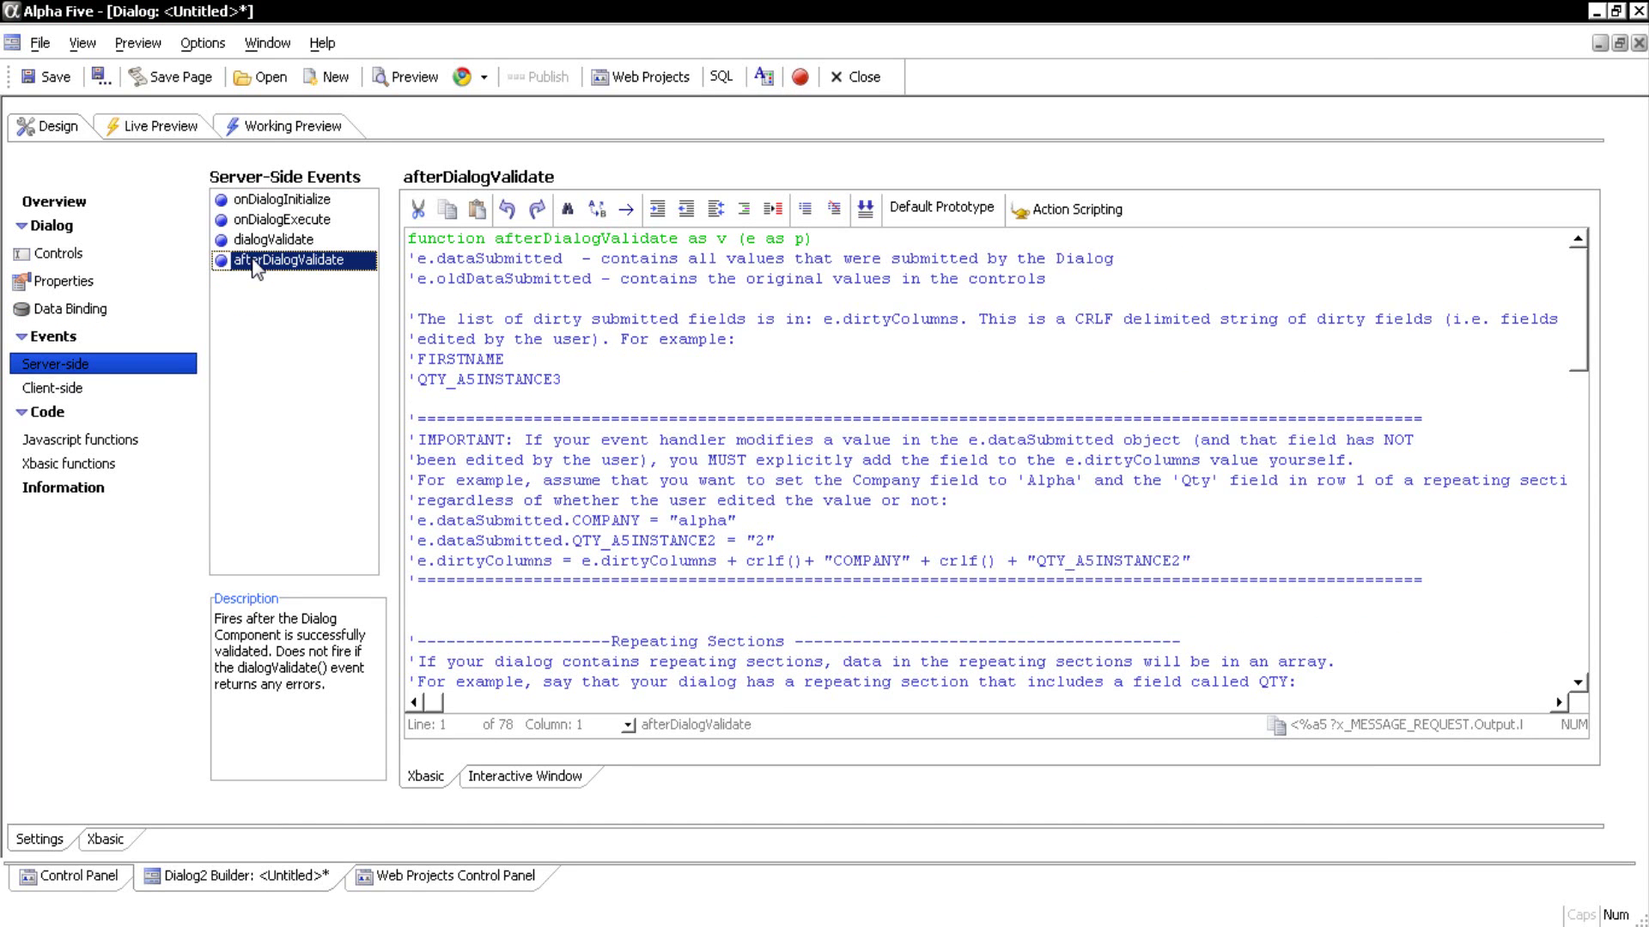
left_click(867, 240)
key("Return")
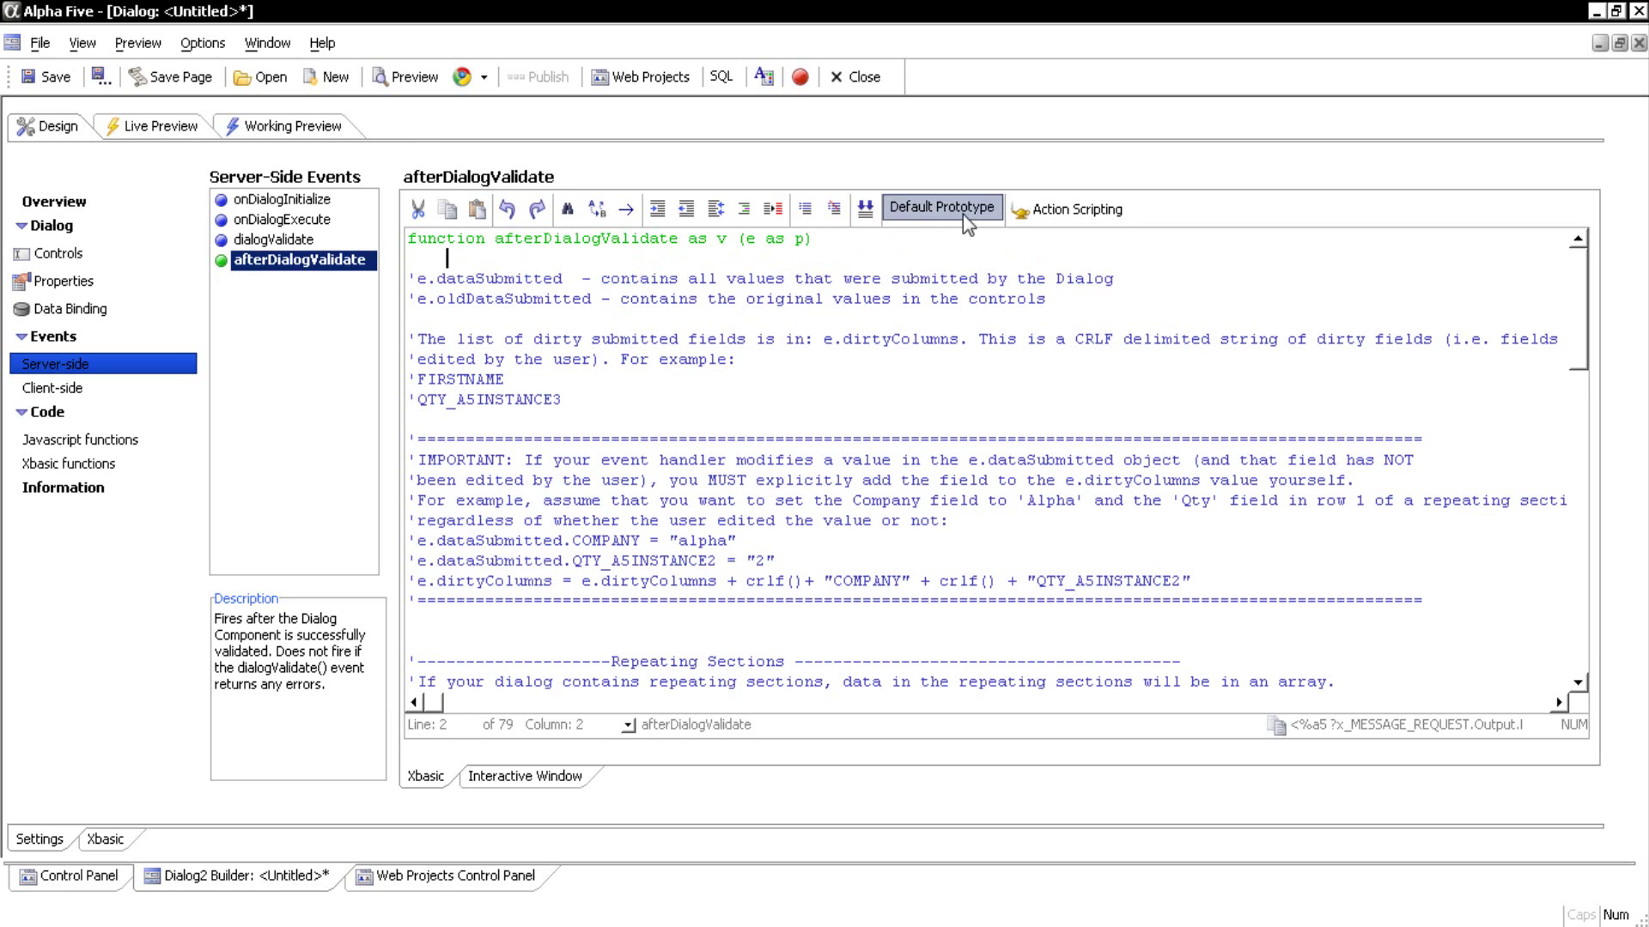
left_click(1039, 213)
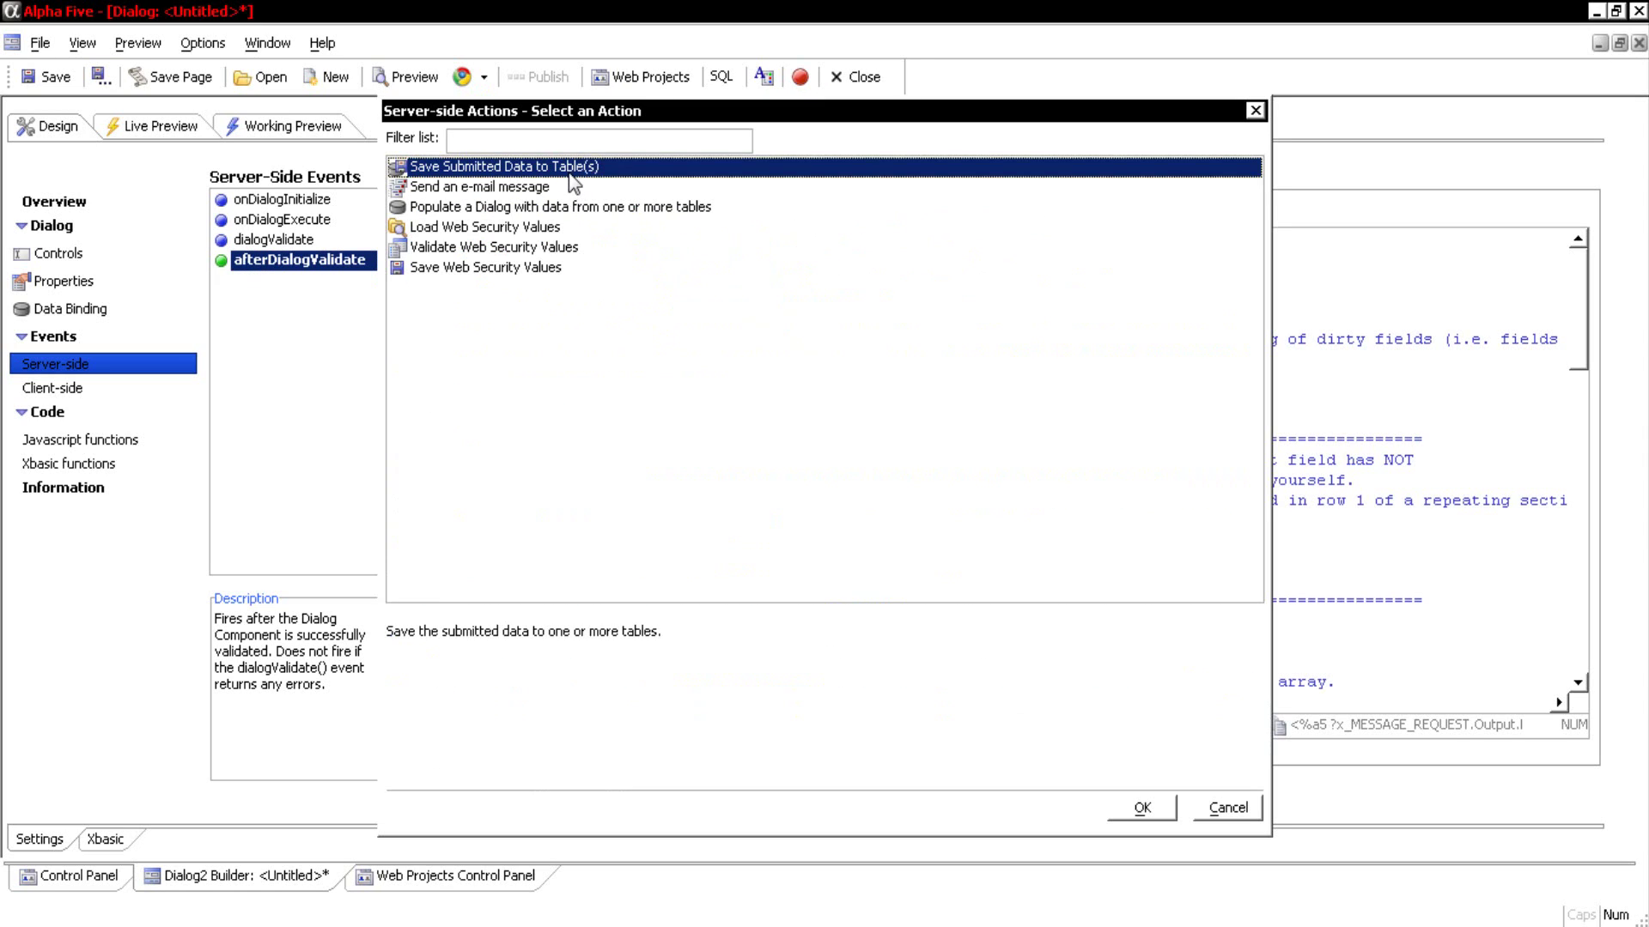
left_click(1143, 809)
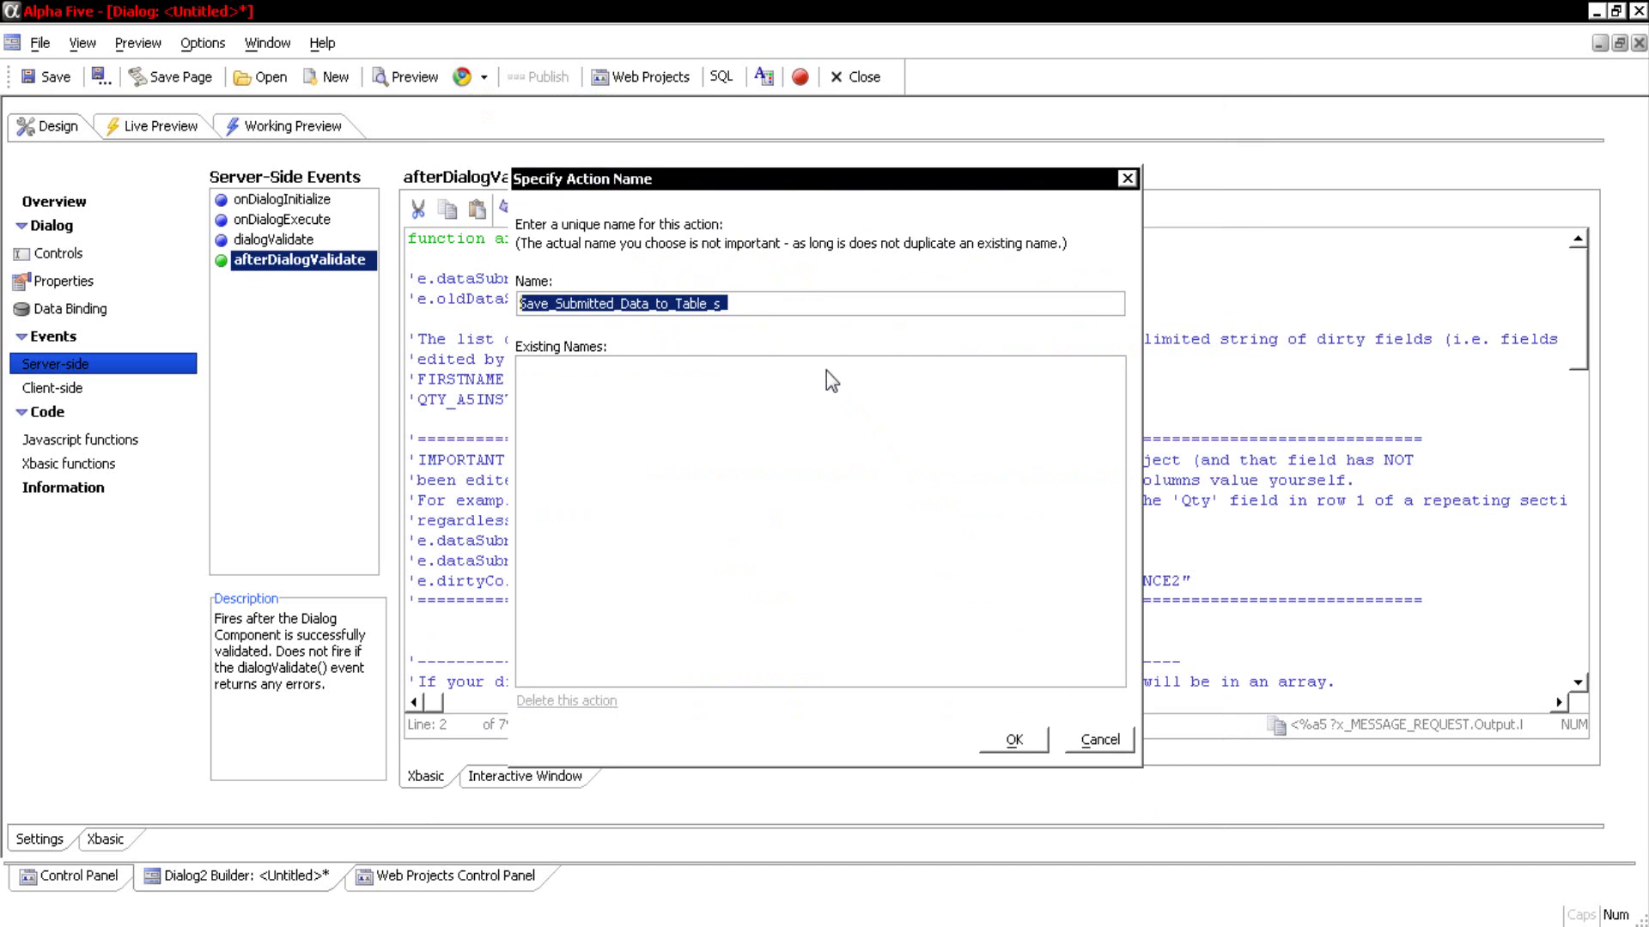
type("Save")
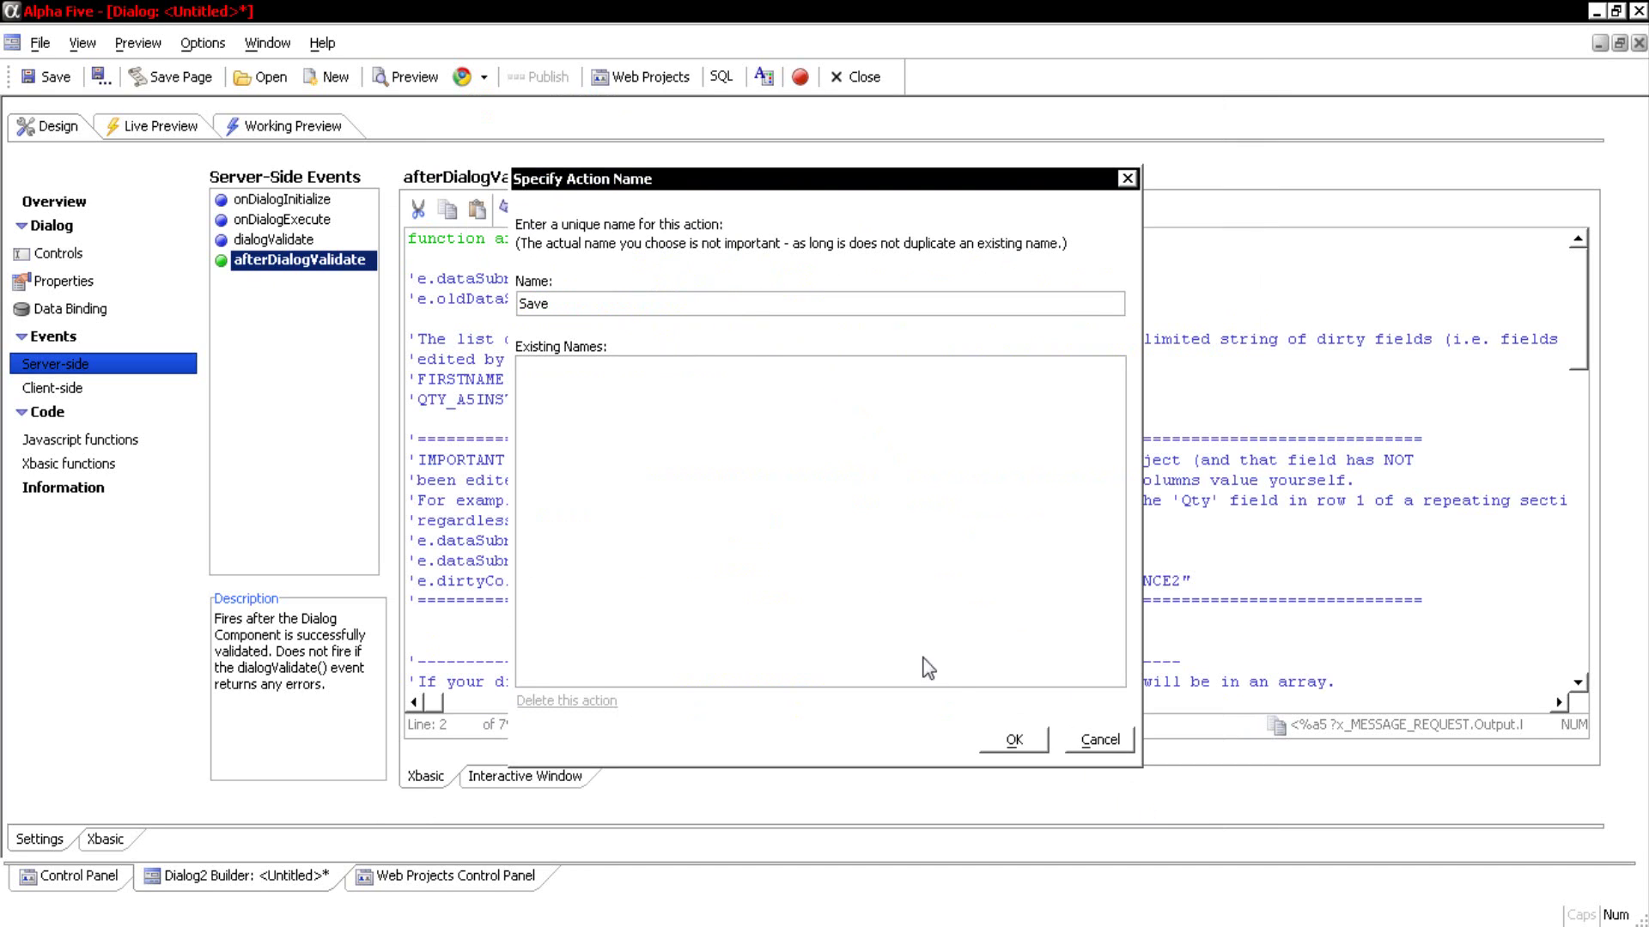
left_click(1013, 740)
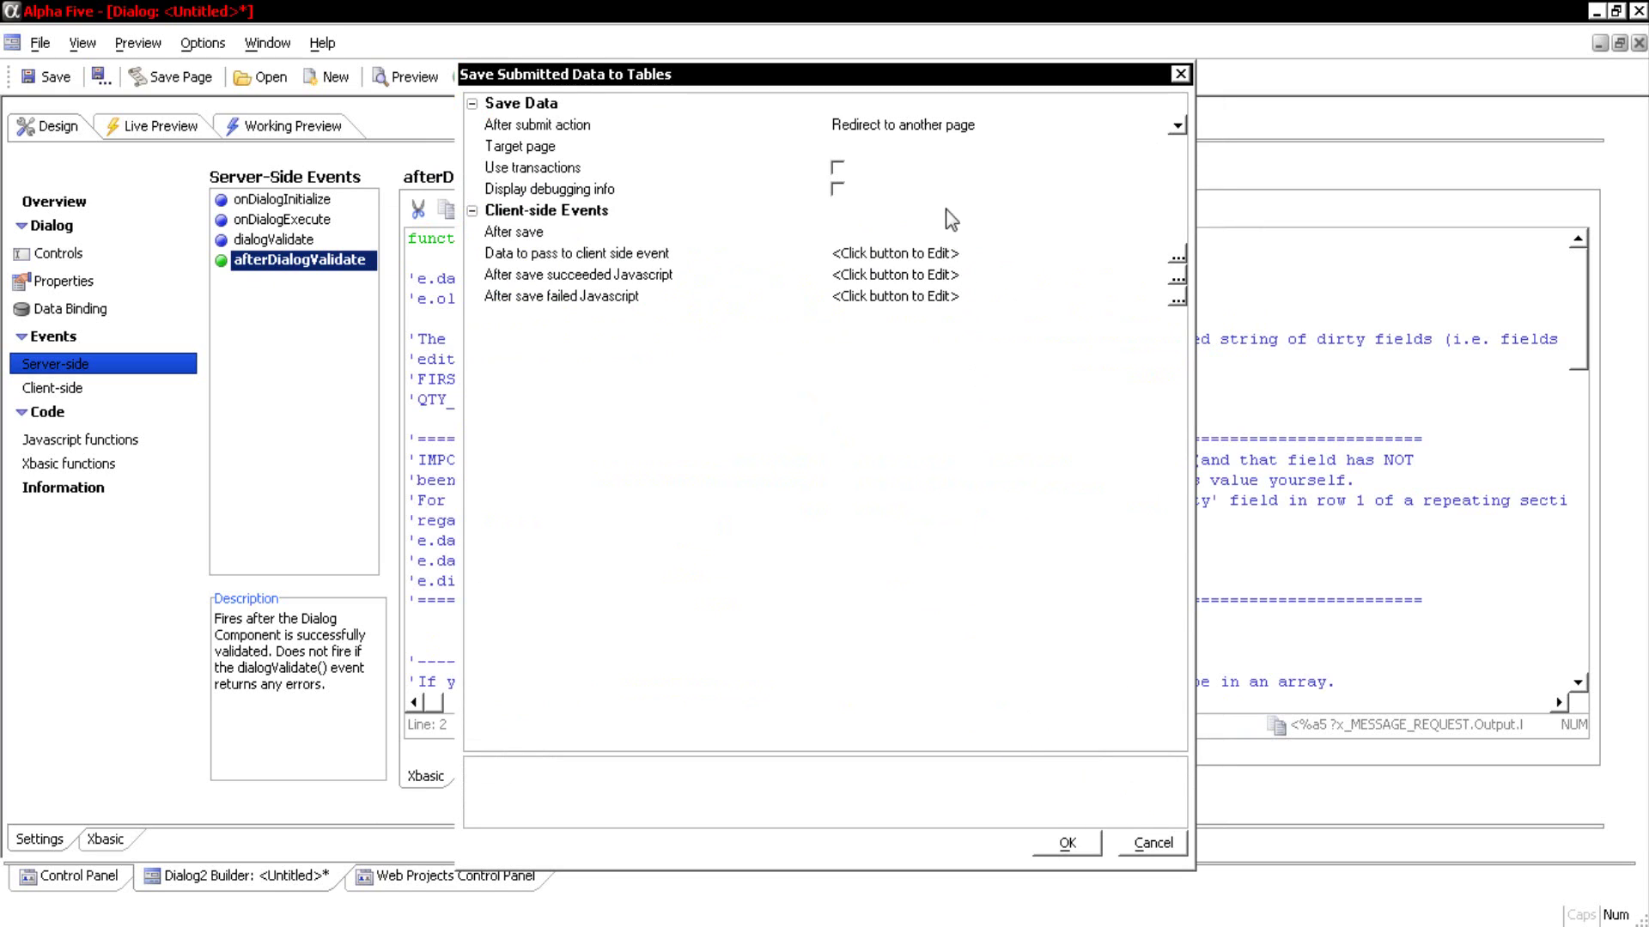
- Set the save action's redirect target page to message_nortwind.a5w and insert the action into the event code
left_click(1016, 150)
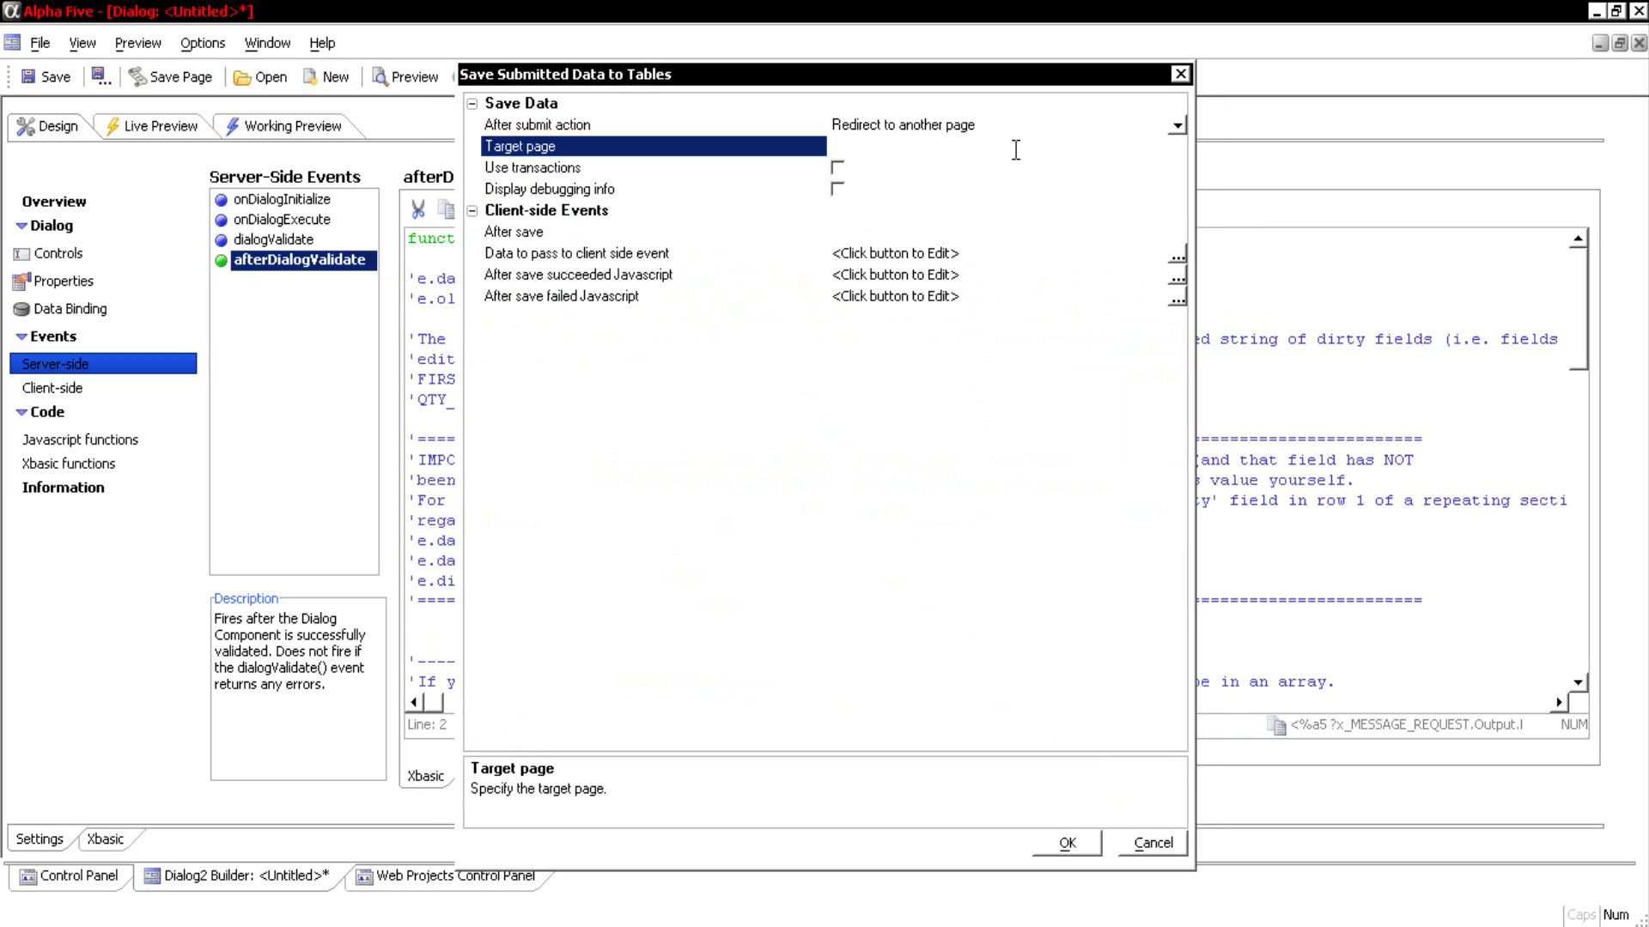
type("message_nortwind")
key("BackSpace")
key("BackSpace")
type("d.a5w")
left_click(1064, 837)
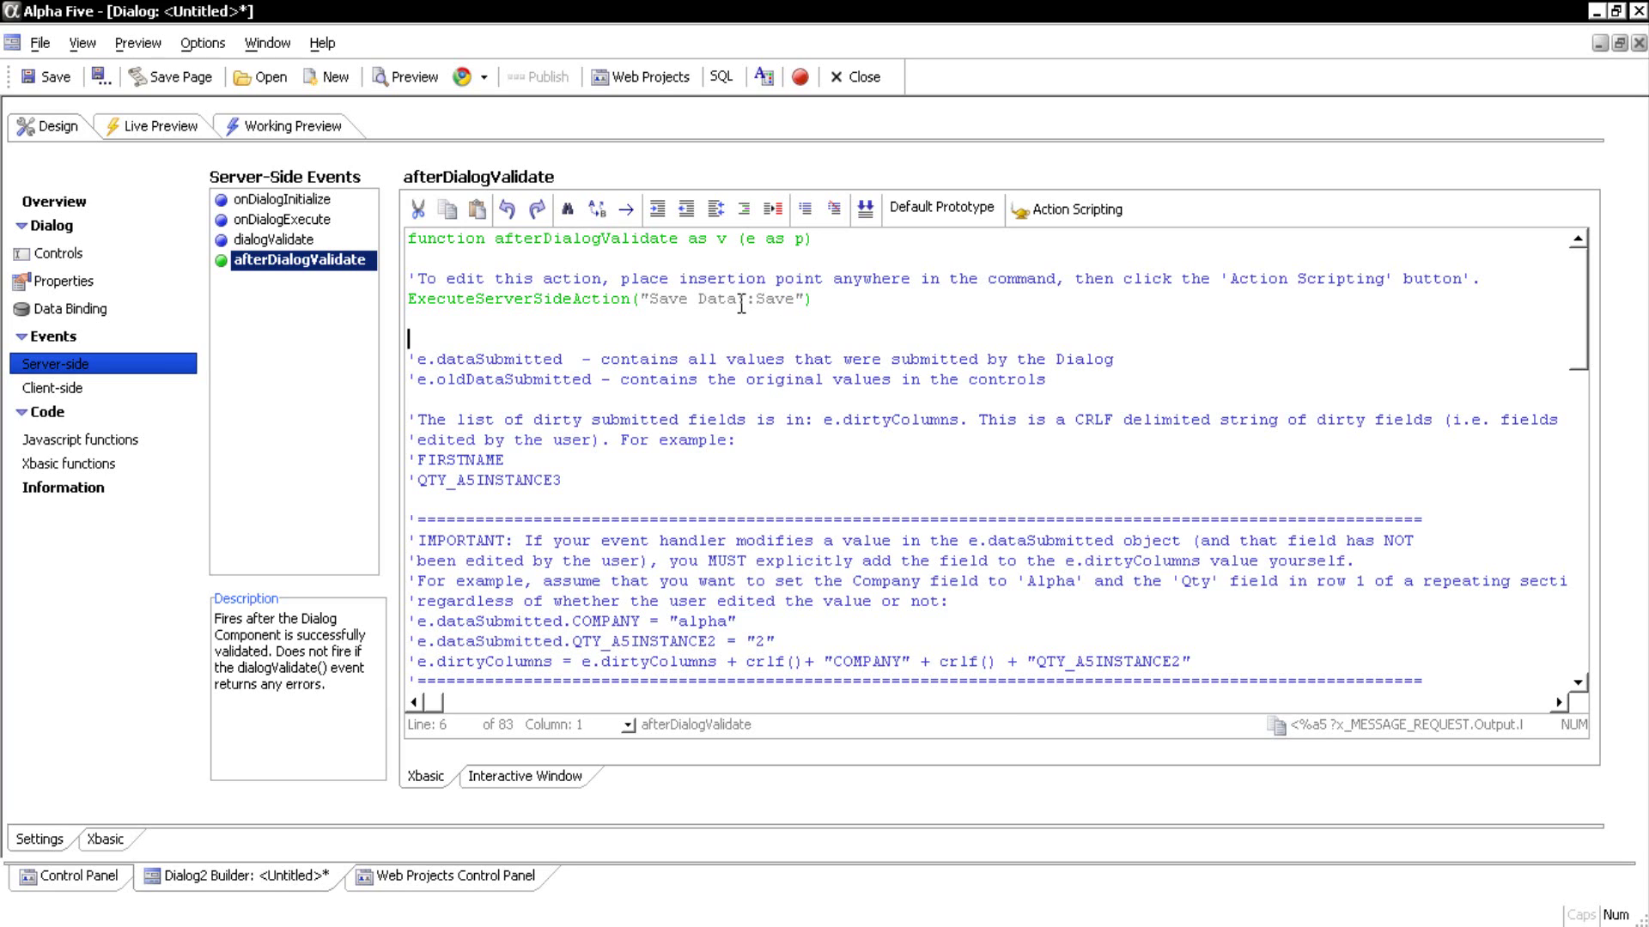
- Save the dialog component as message_nortwind in the Default project
left_click_drag(408, 298, 816, 298)
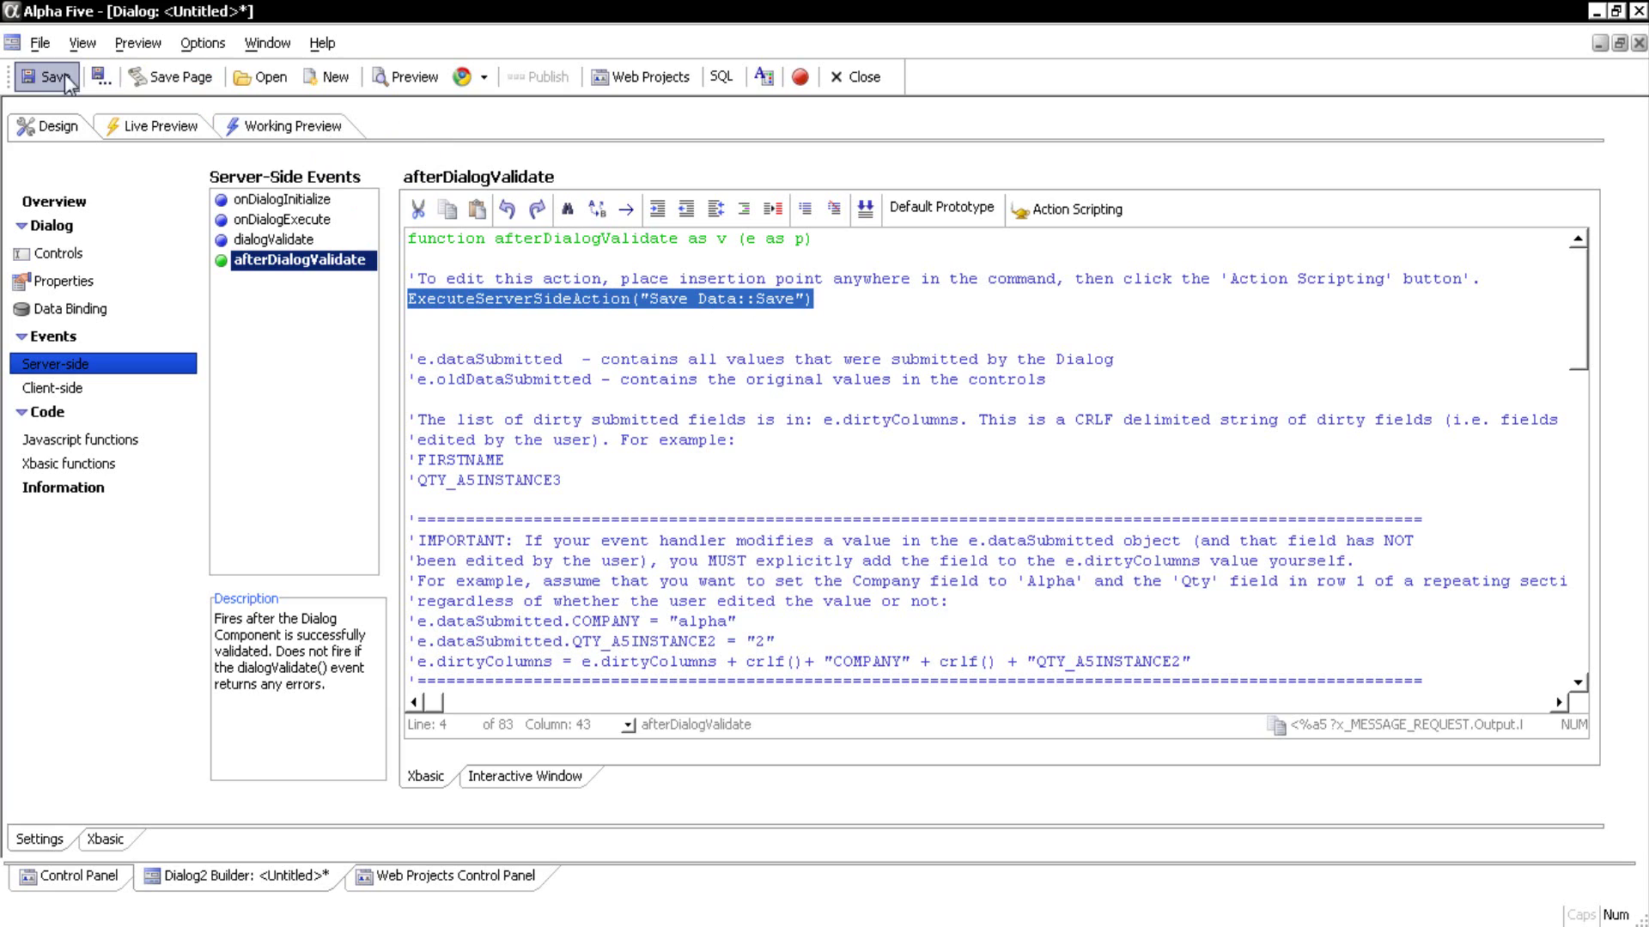
left_click(29, 79)
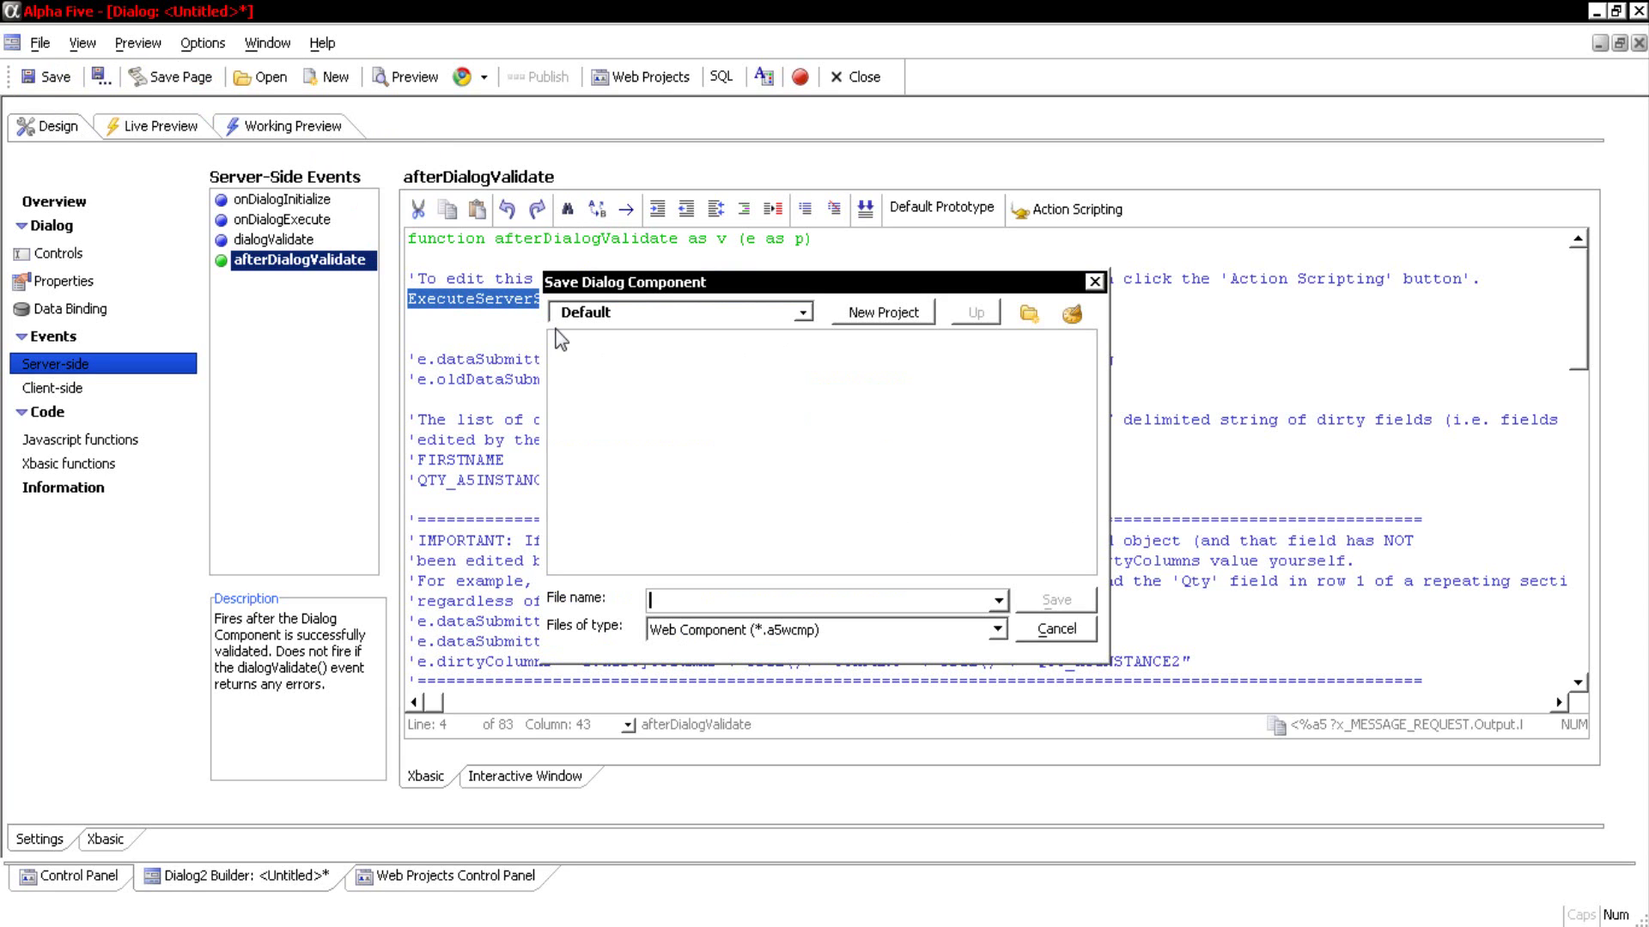
type("message_nortwind")
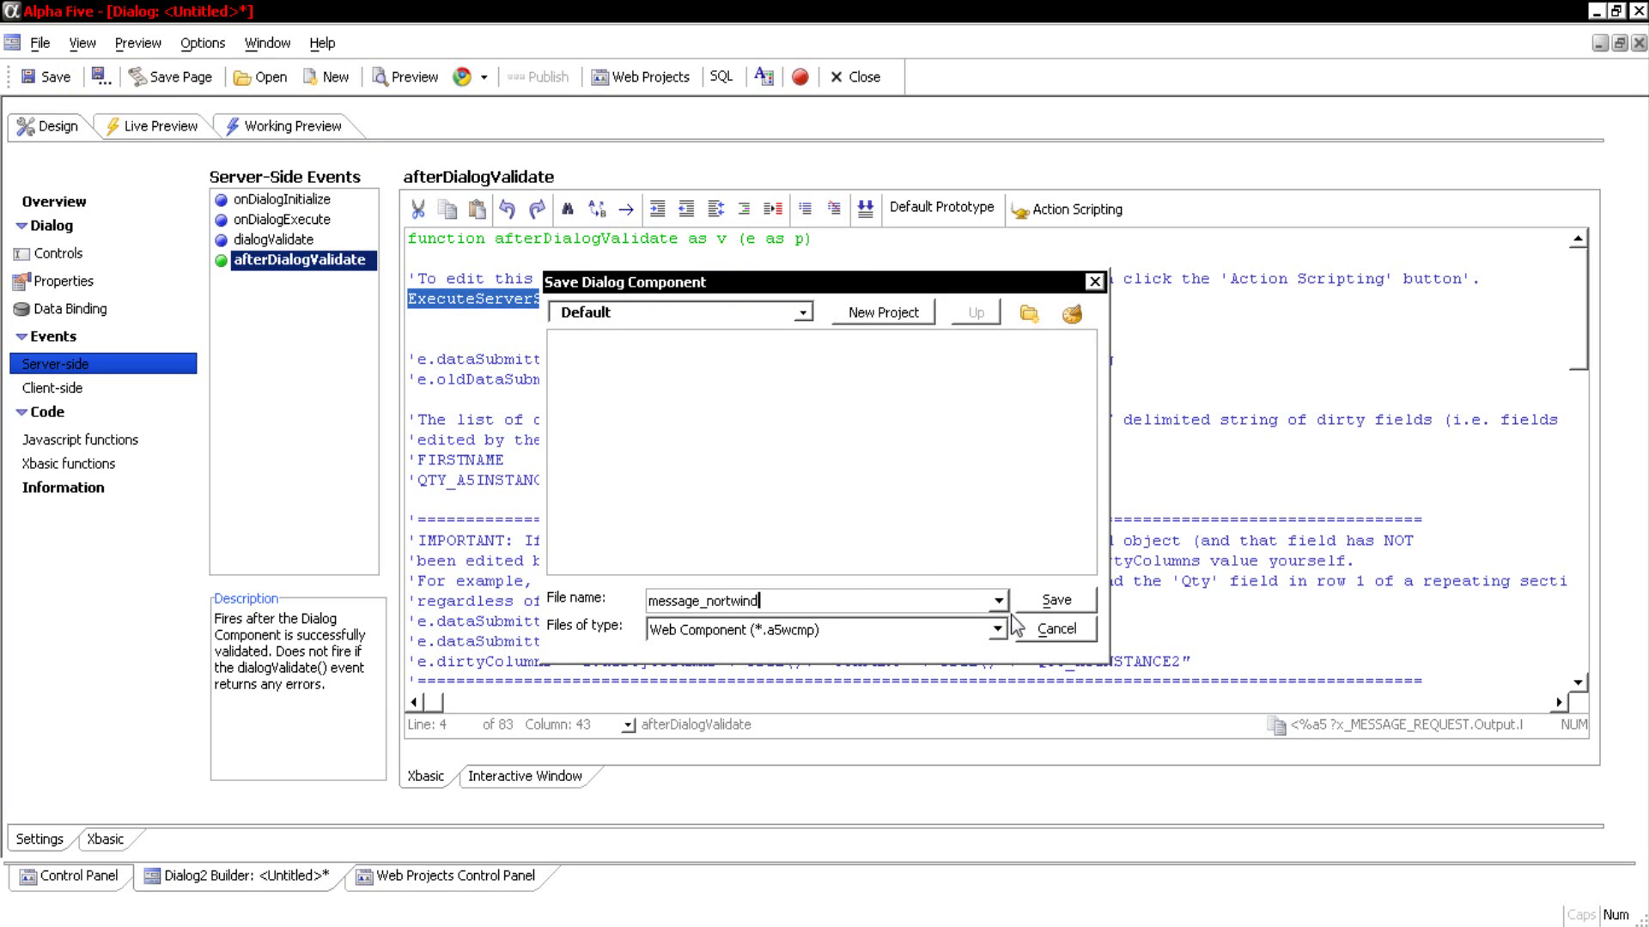
left_click(1056, 601)
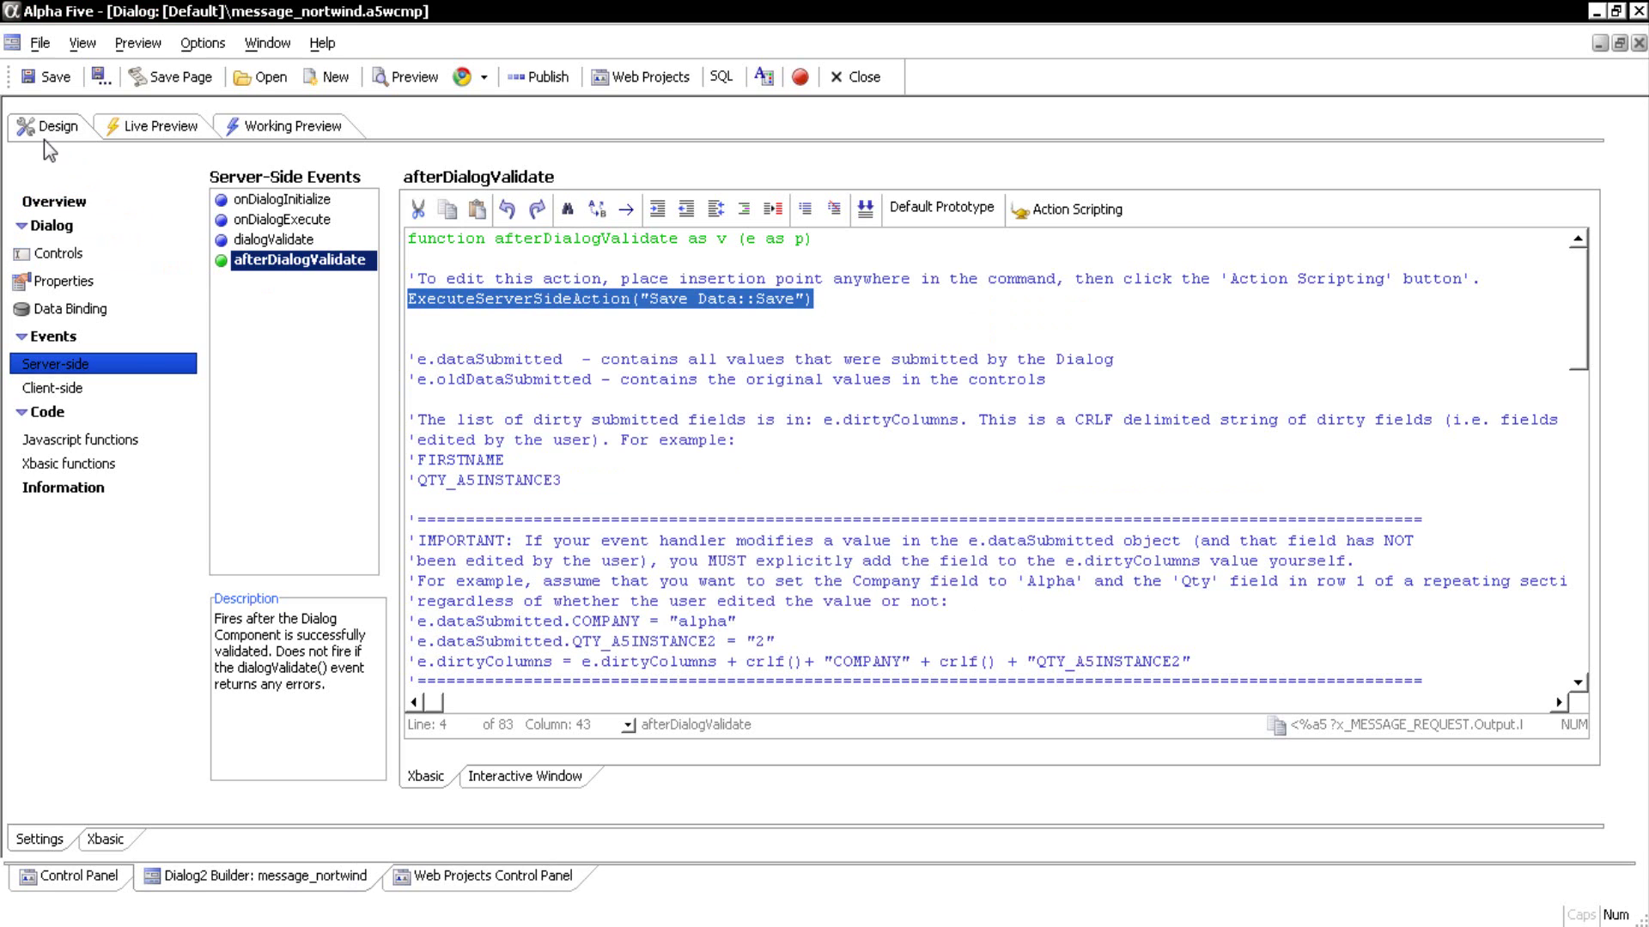
- Create a new A5W page from the Web Projects Control Panel and save it as message_nortwind in the Default project
left_click(490, 876)
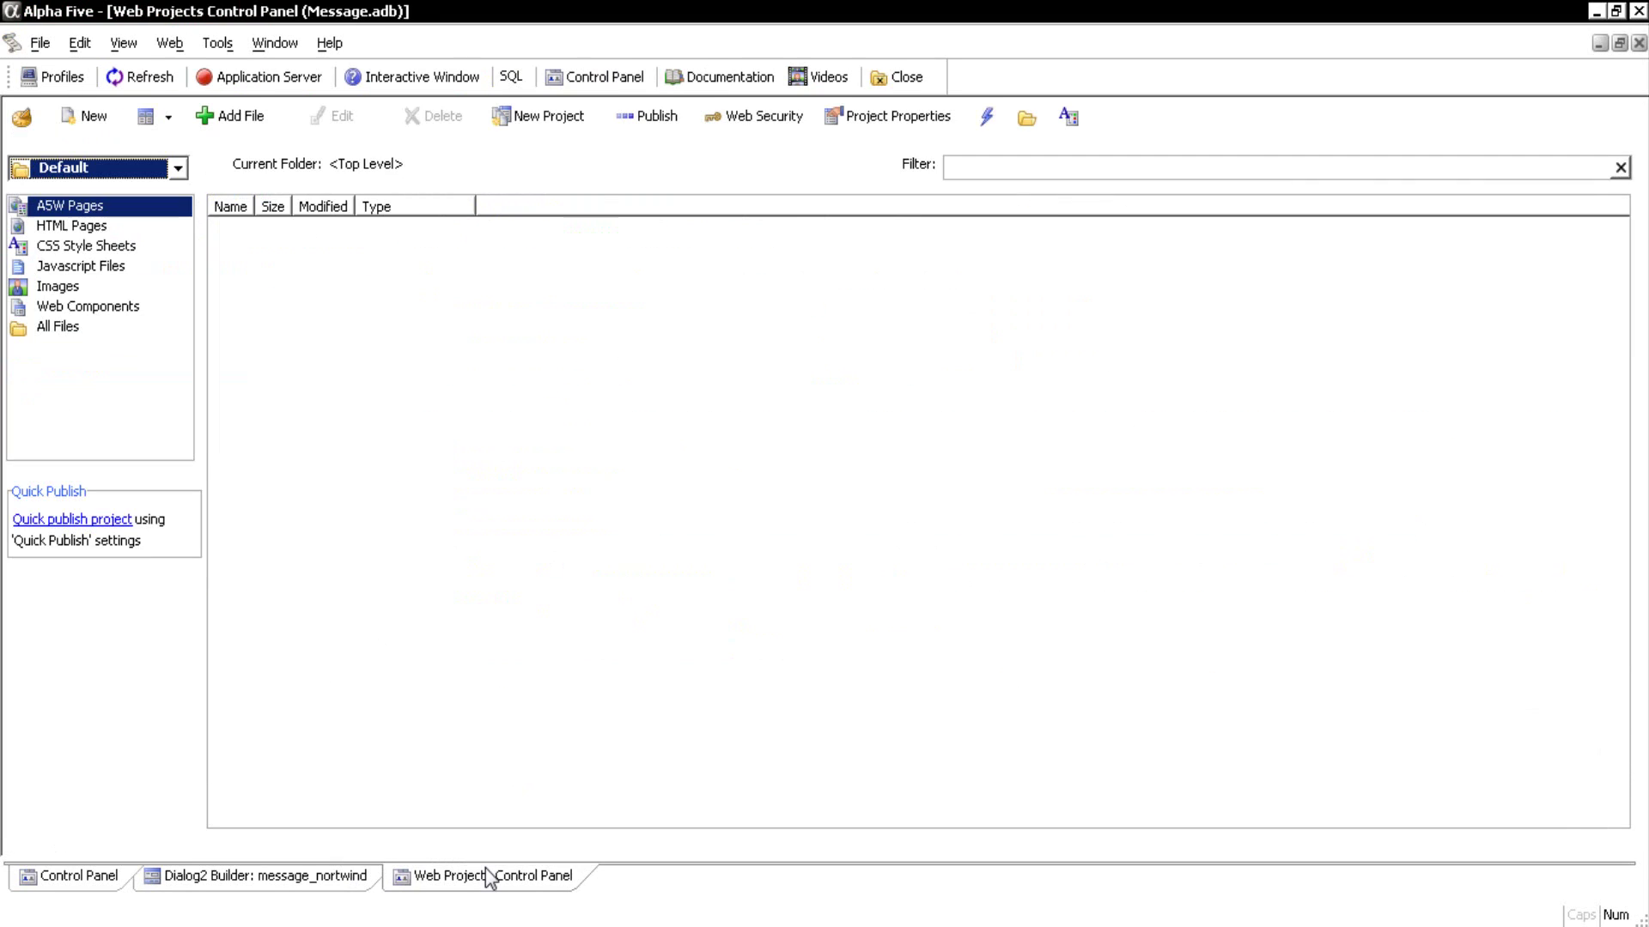
left_click(97, 131)
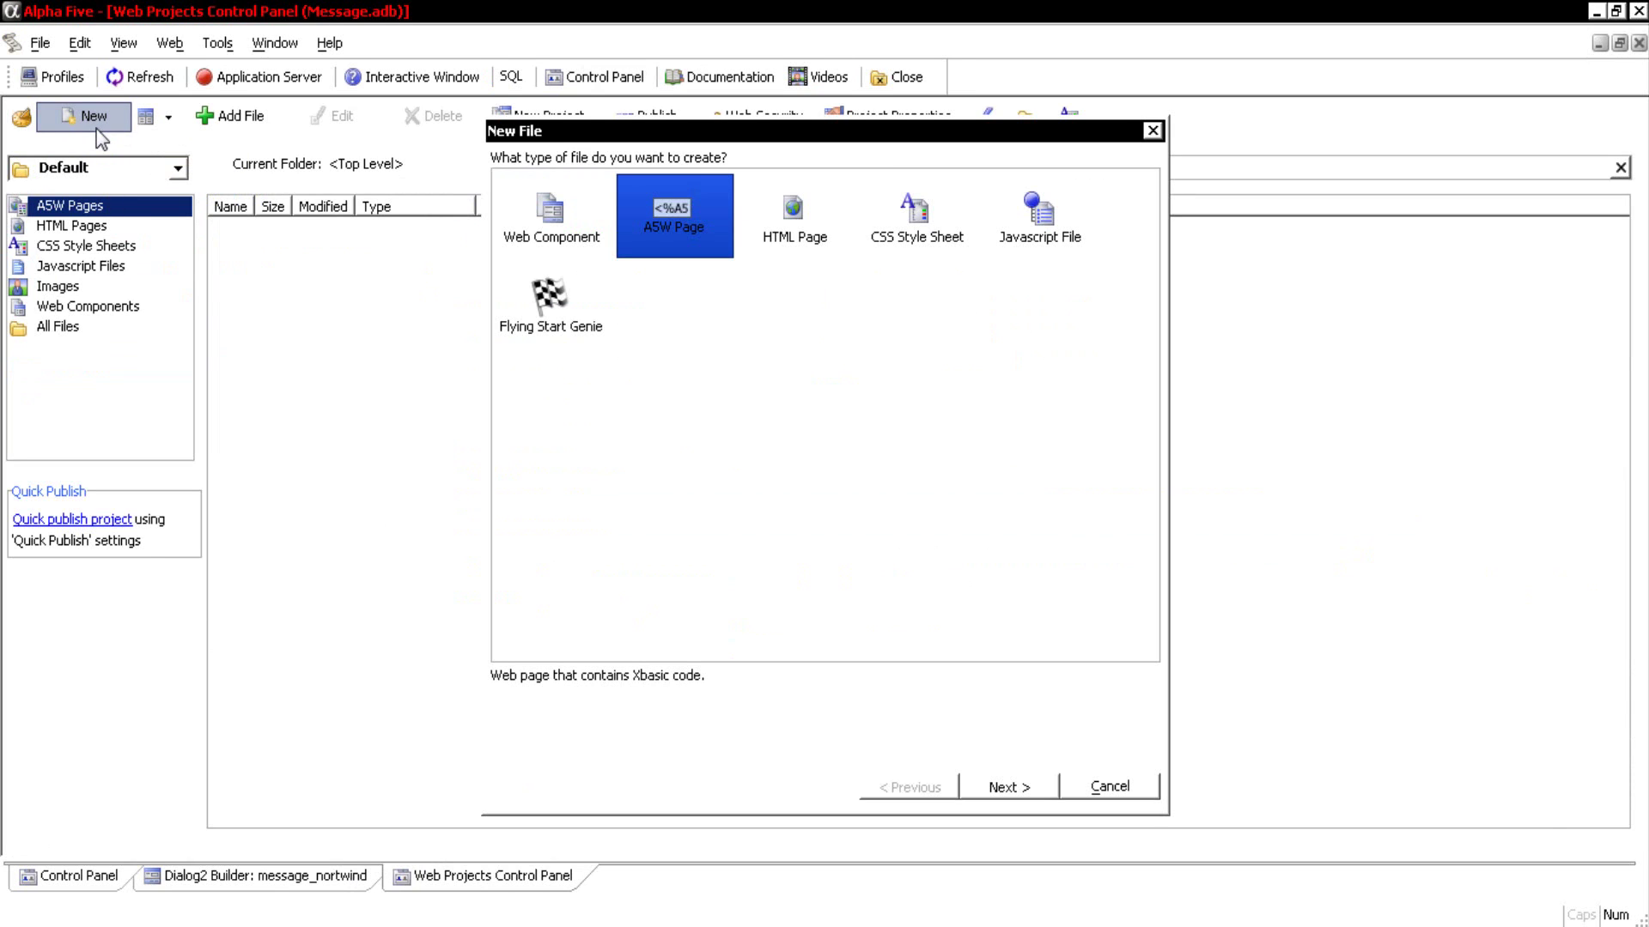
double_click(664, 233)
double_click(606, 224)
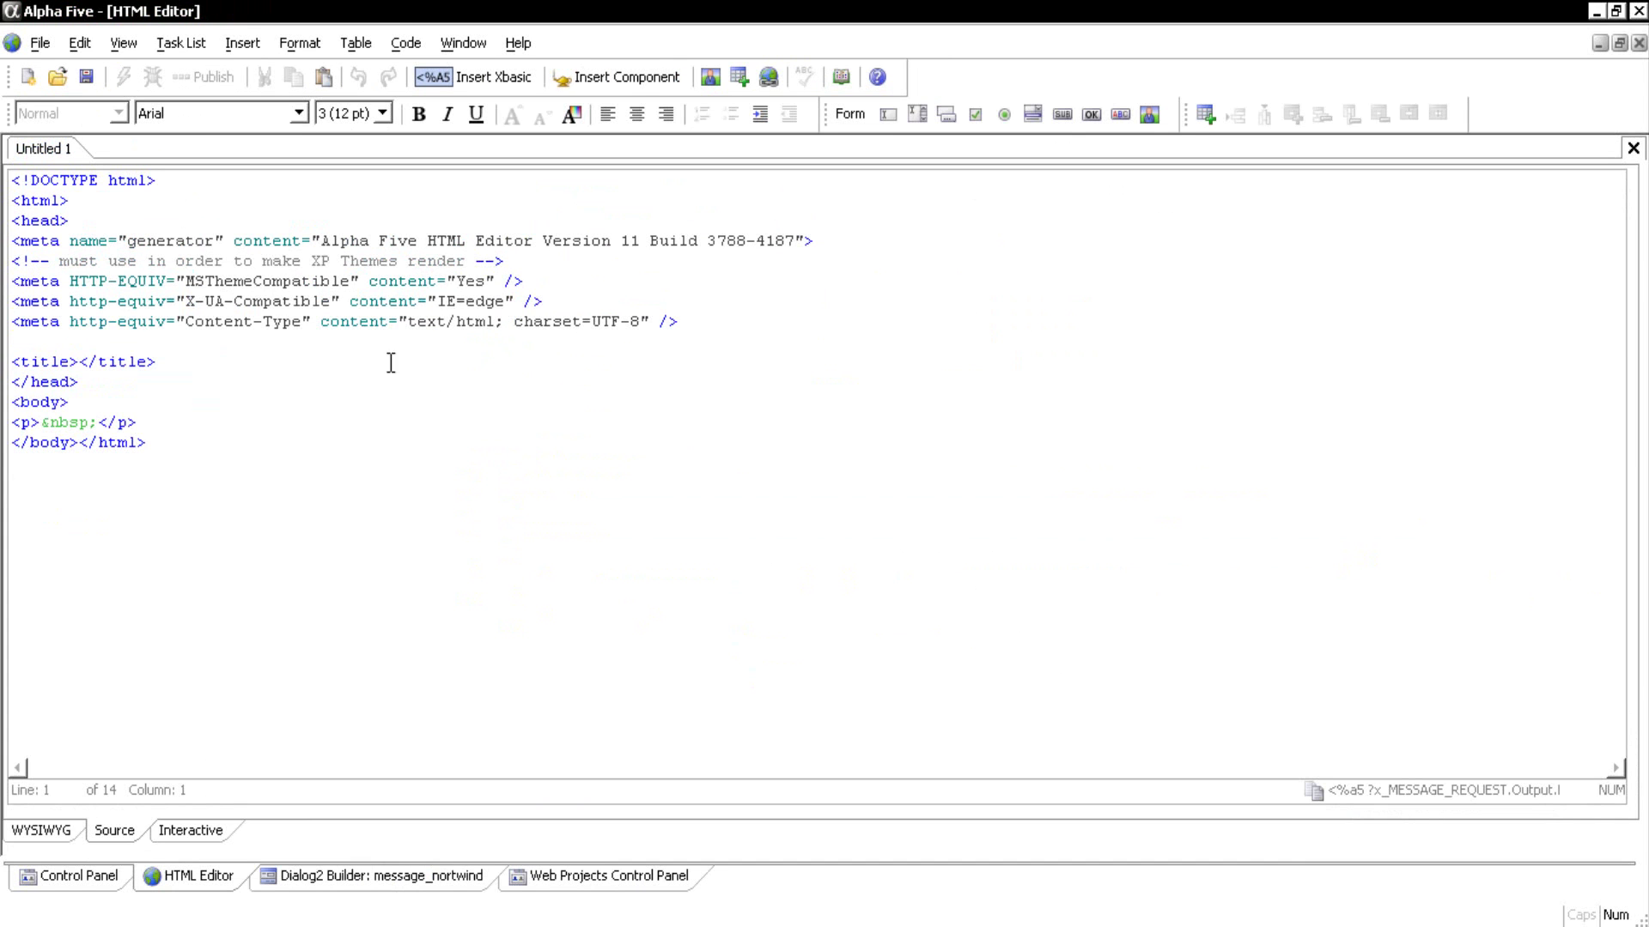
left_click(90, 88)
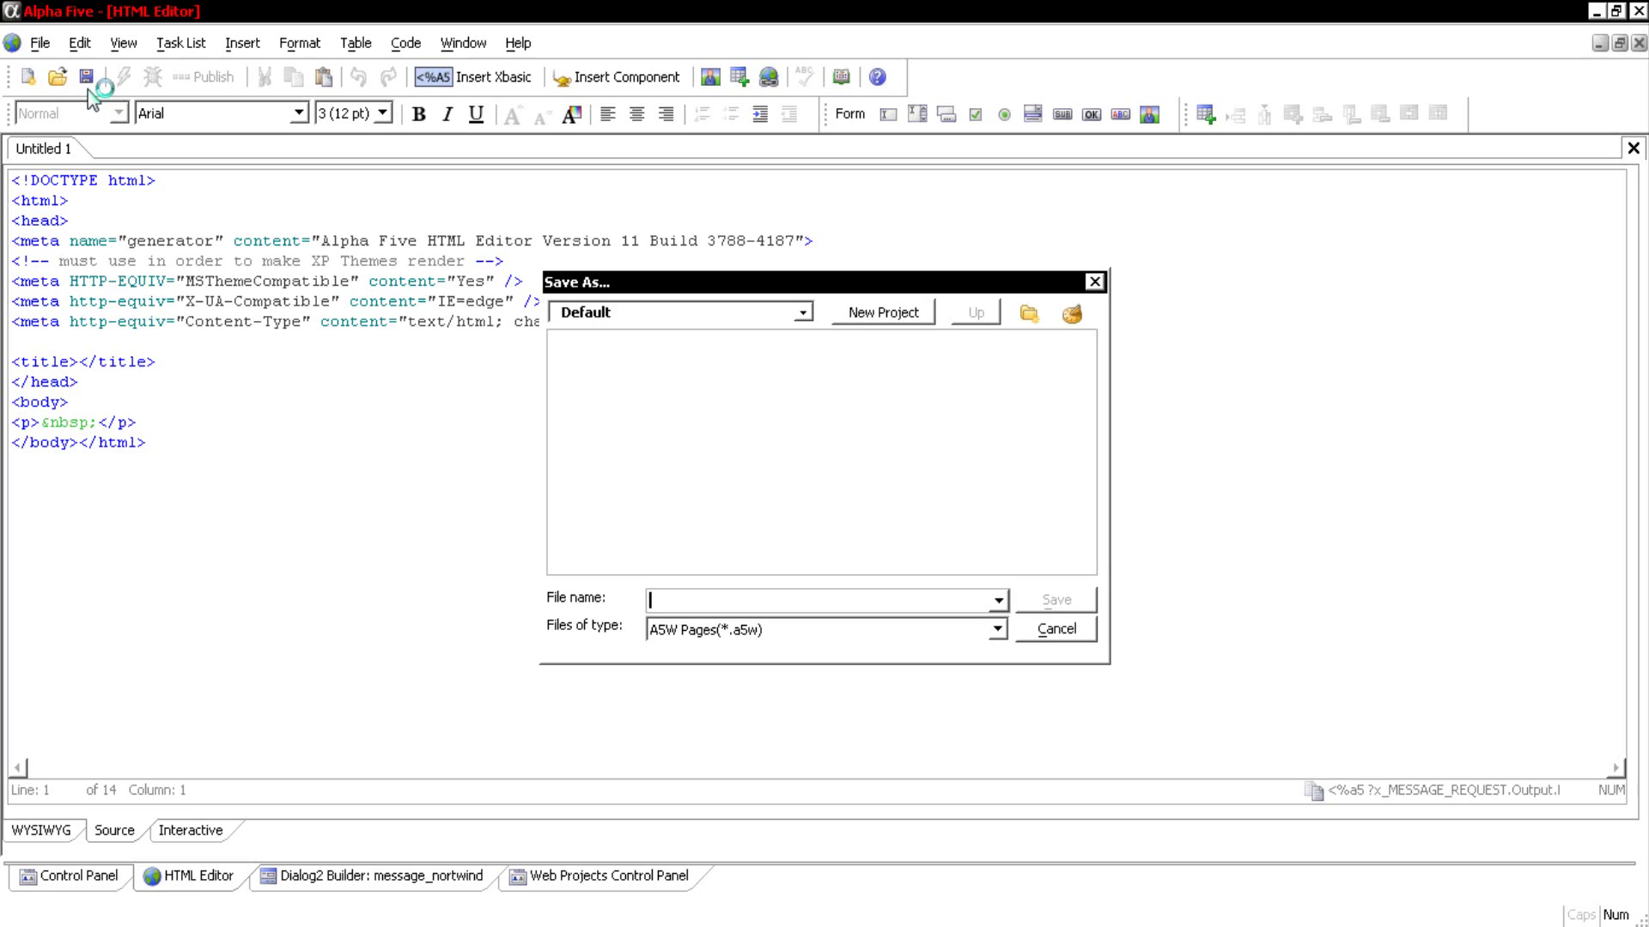
type("message_nortwind")
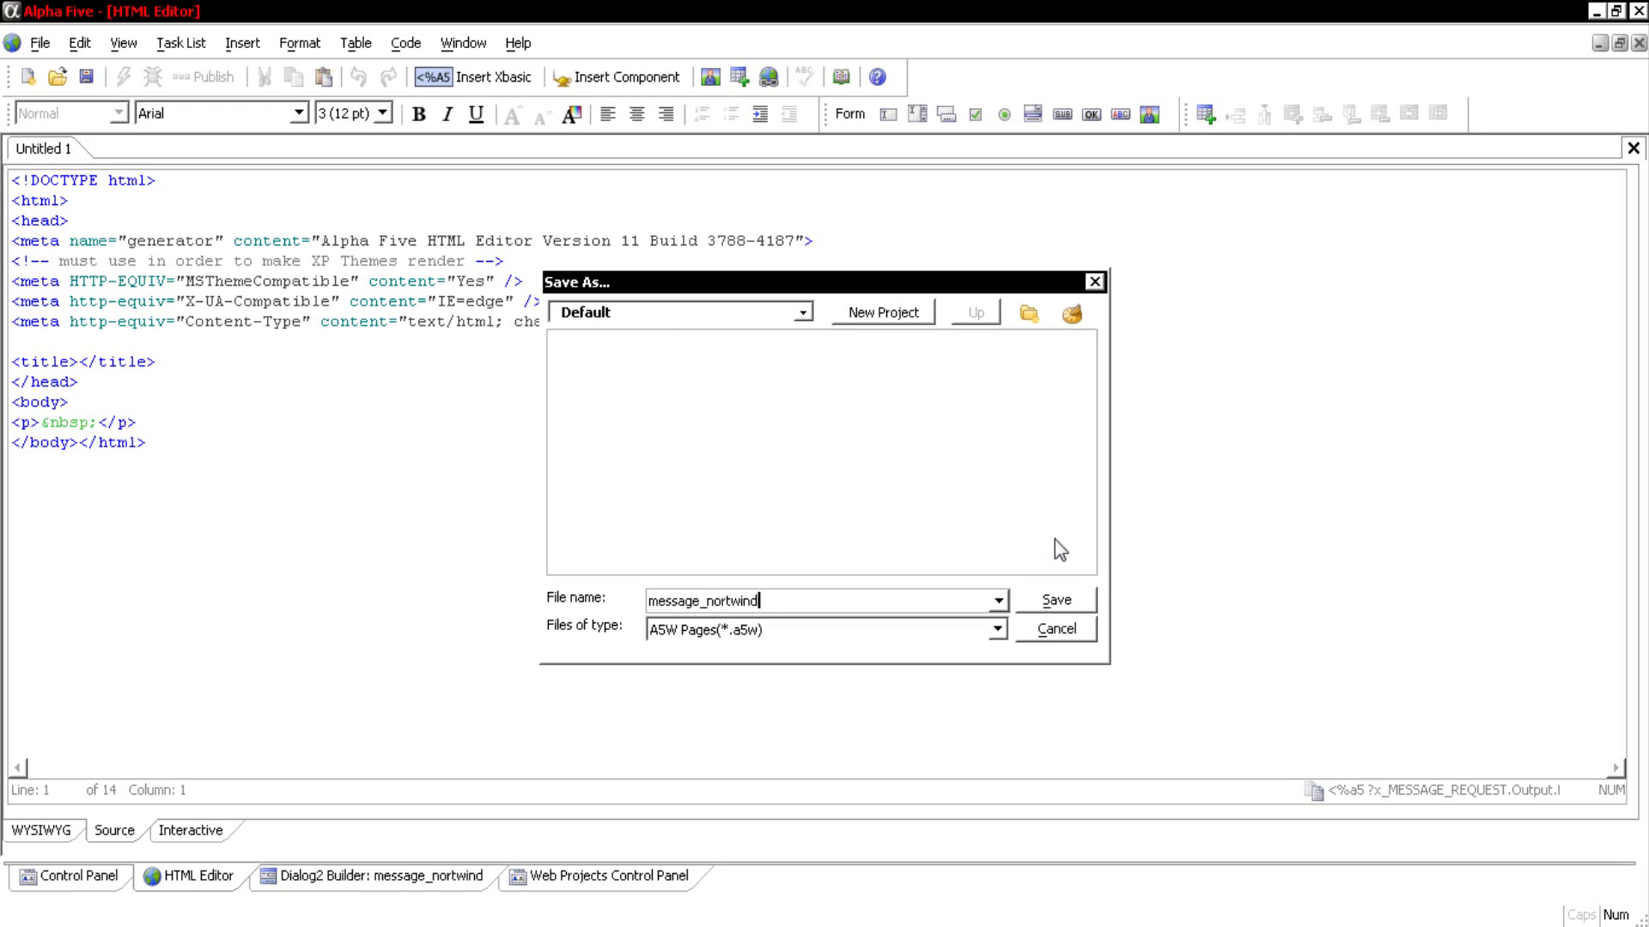
left_click(1057, 602)
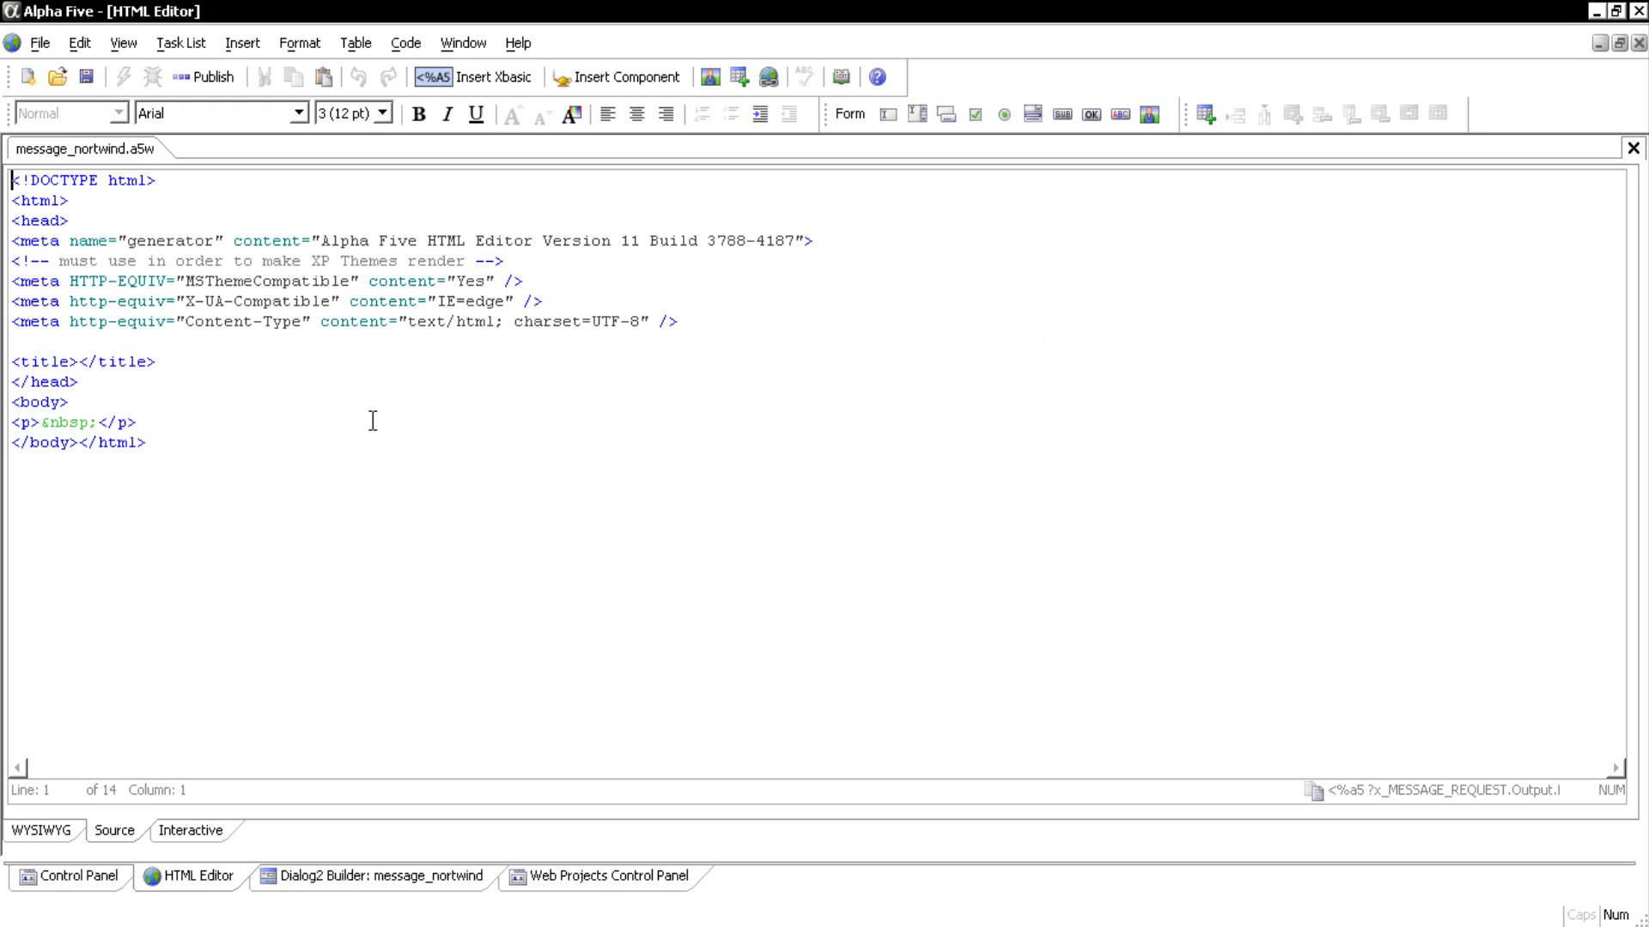
- Start inserting the message_nortwind dialog component into the page with its default alias and no page background
left_click(621, 79)
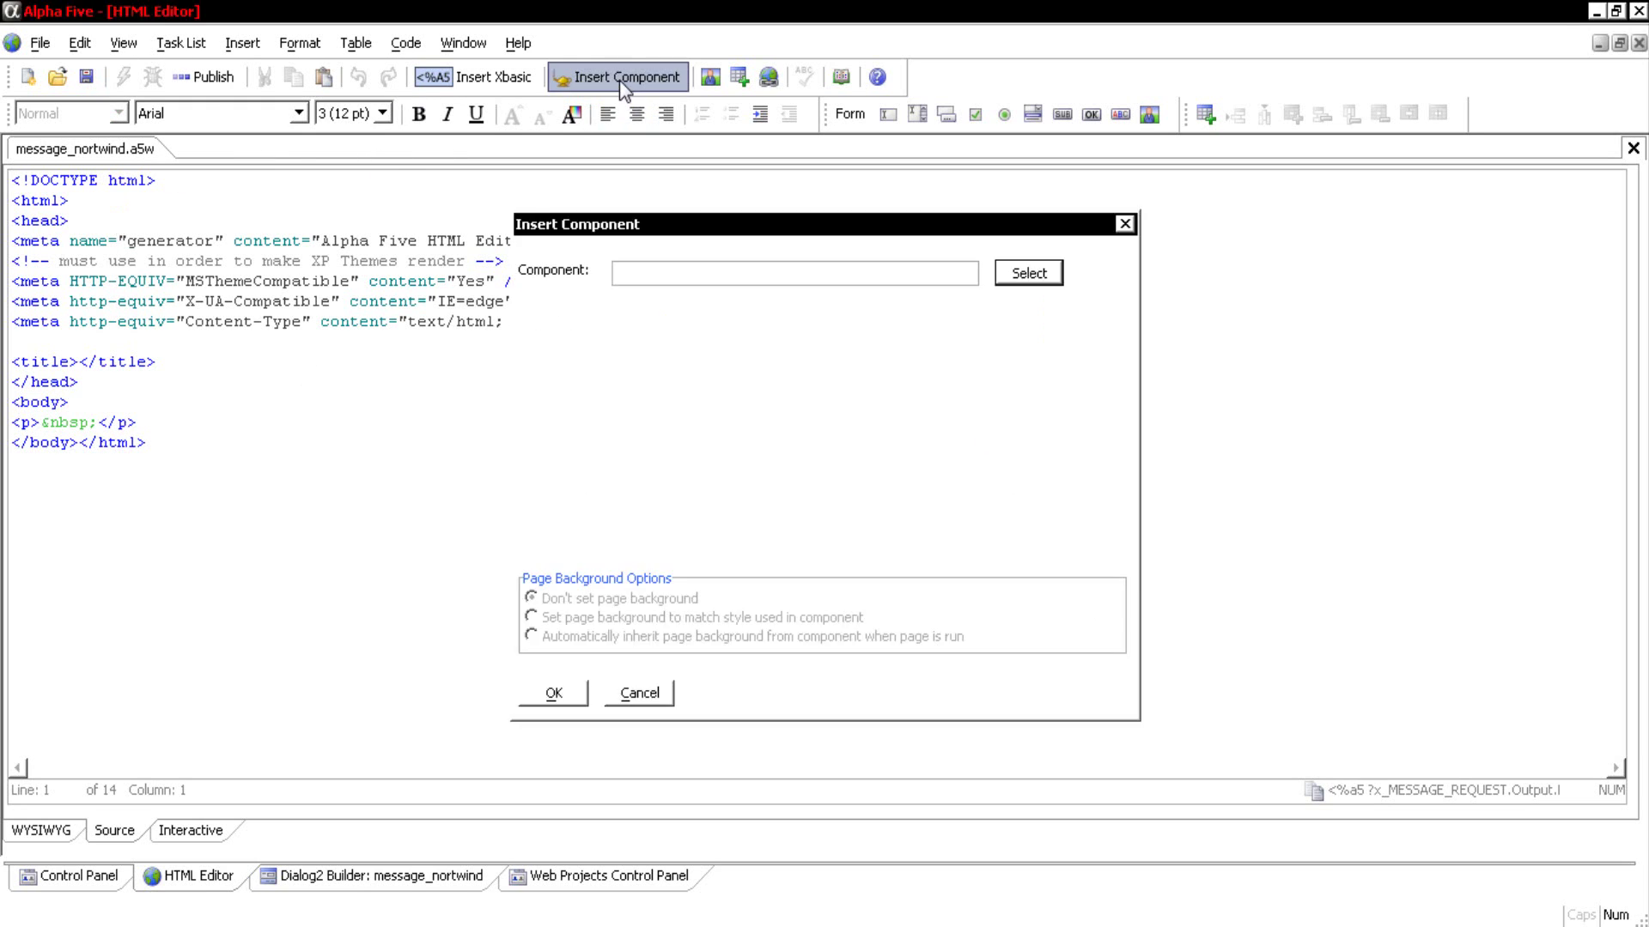
left_click(1011, 280)
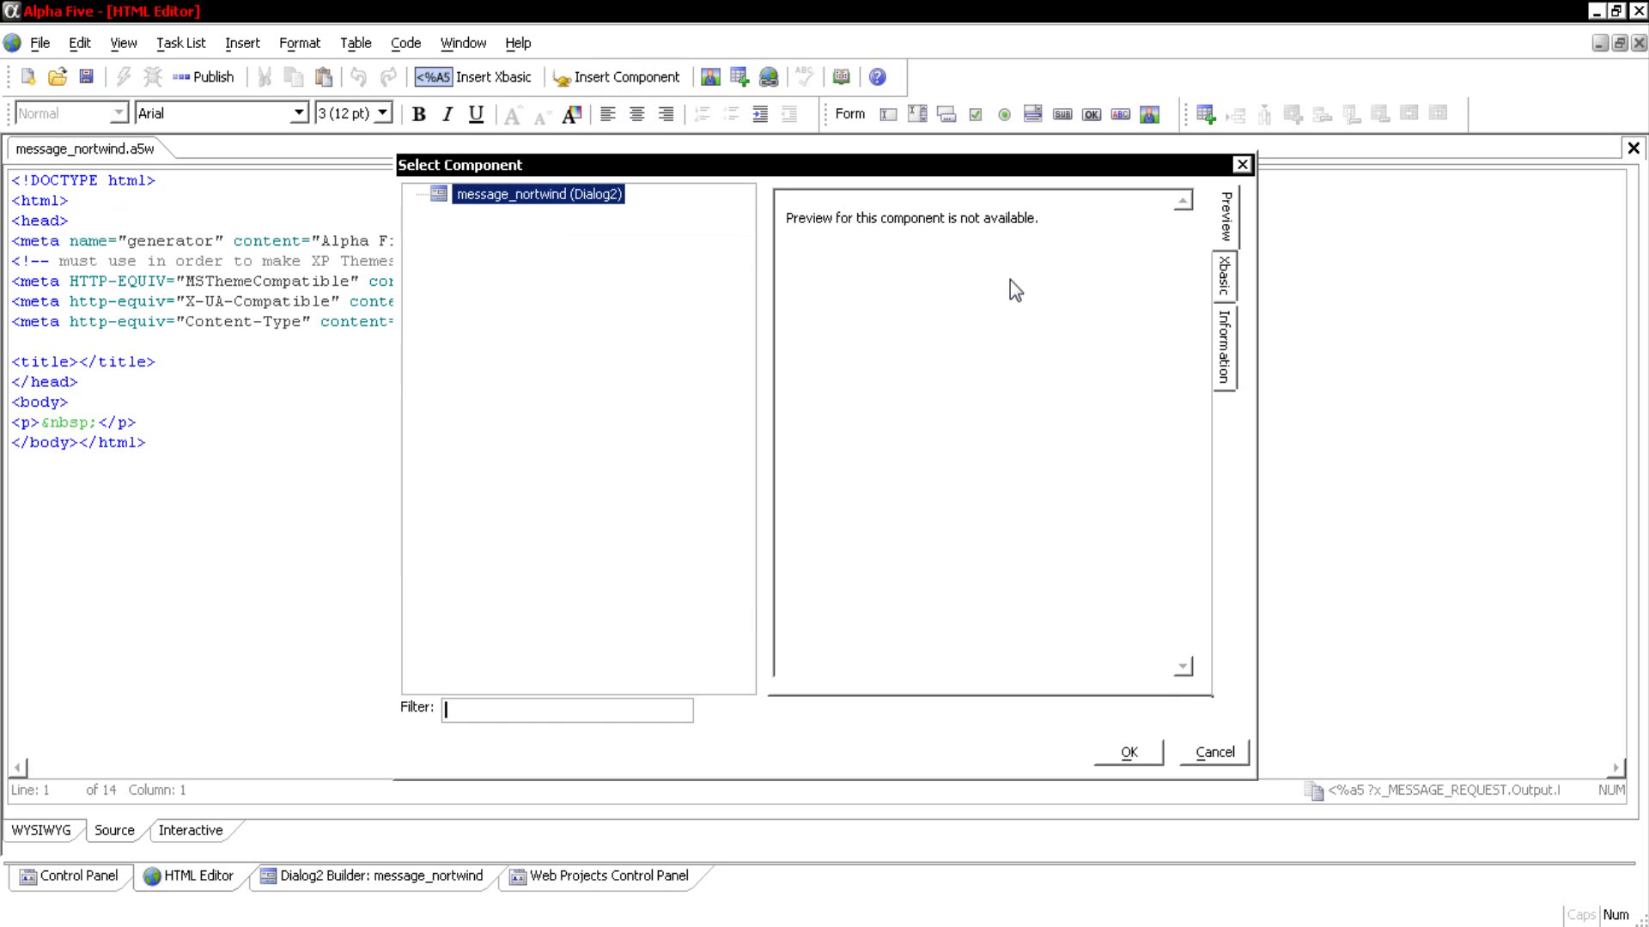
double_click(569, 197)
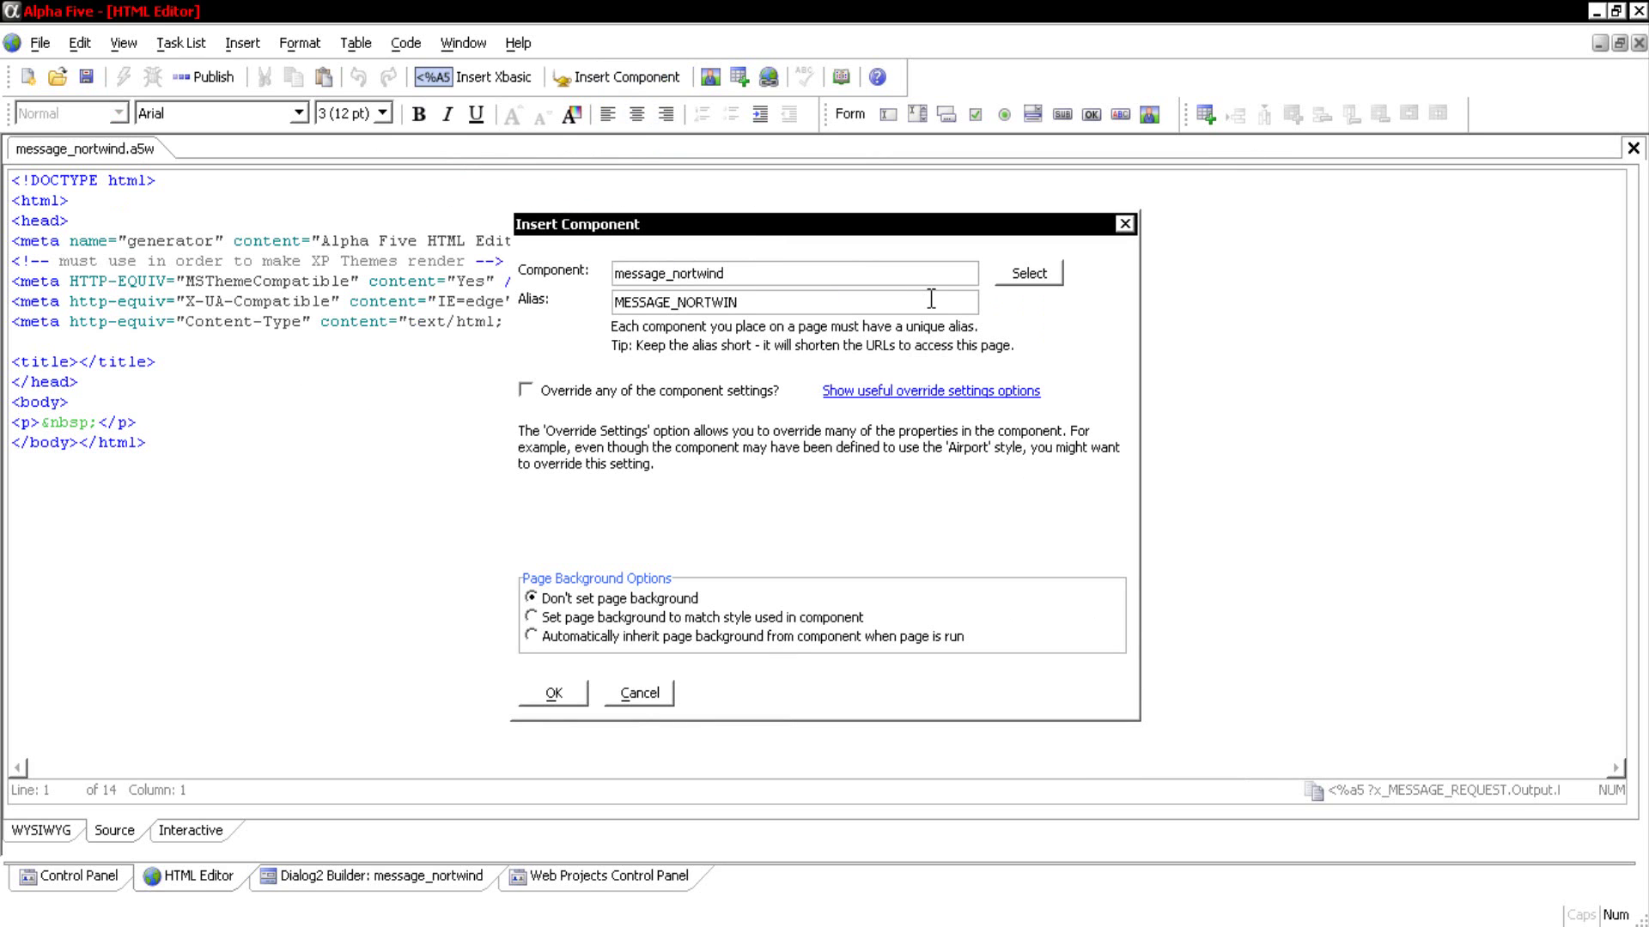
left_click(577, 697)
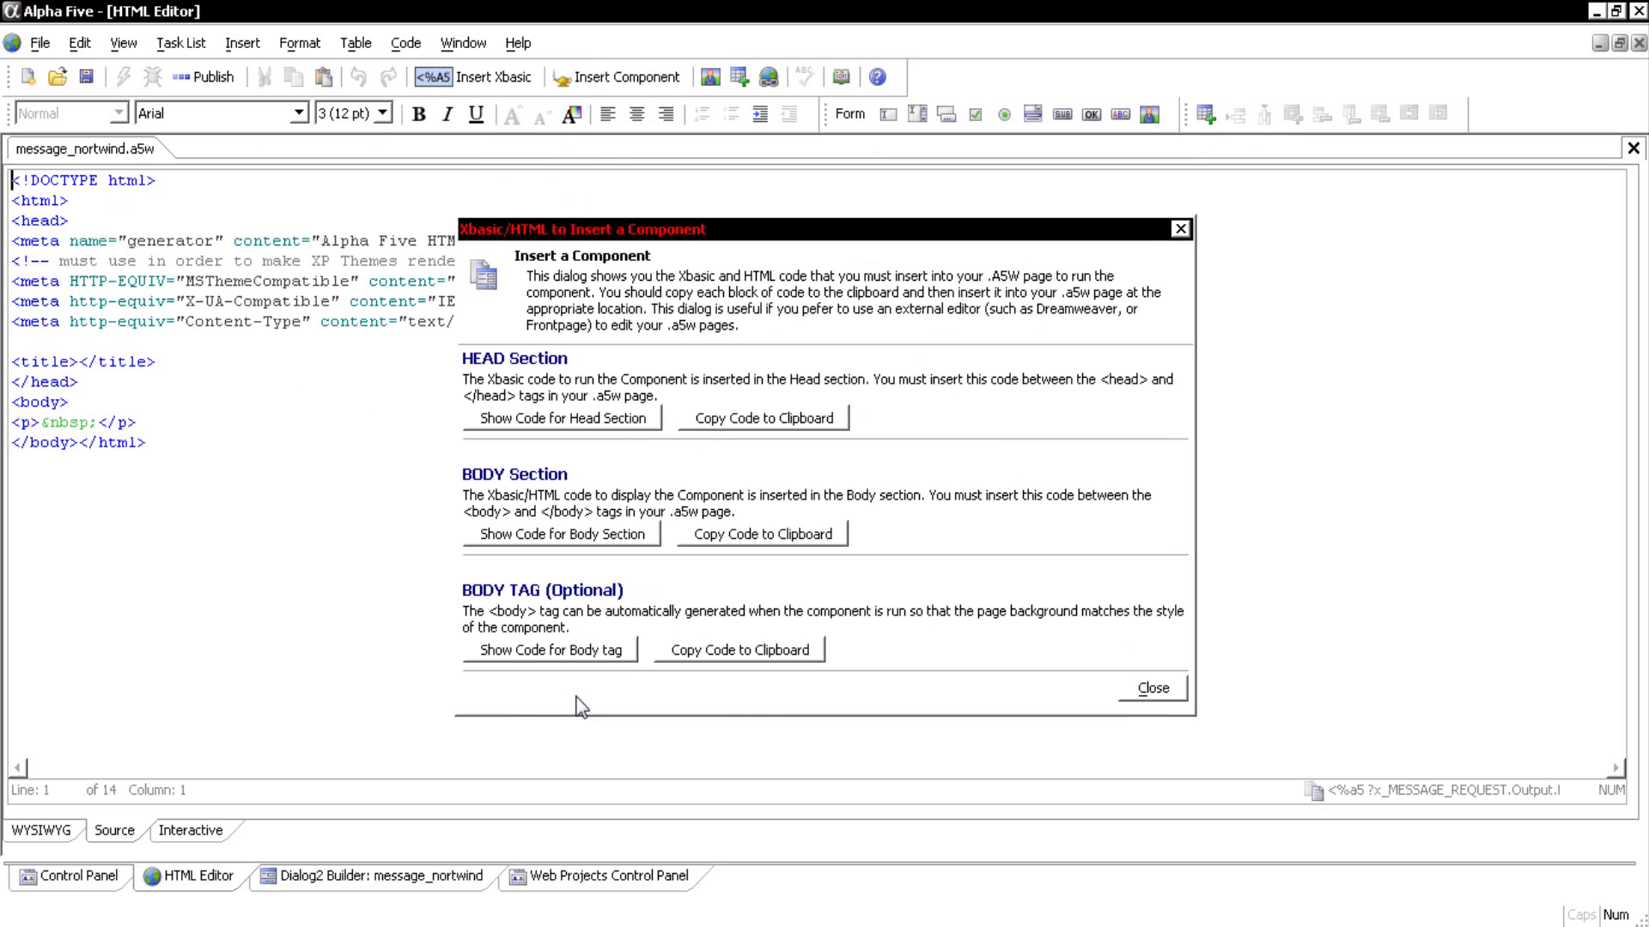
- Copy the component's Head Section code and paste it on a new line directly after the opening head tag
left_click(744, 421)
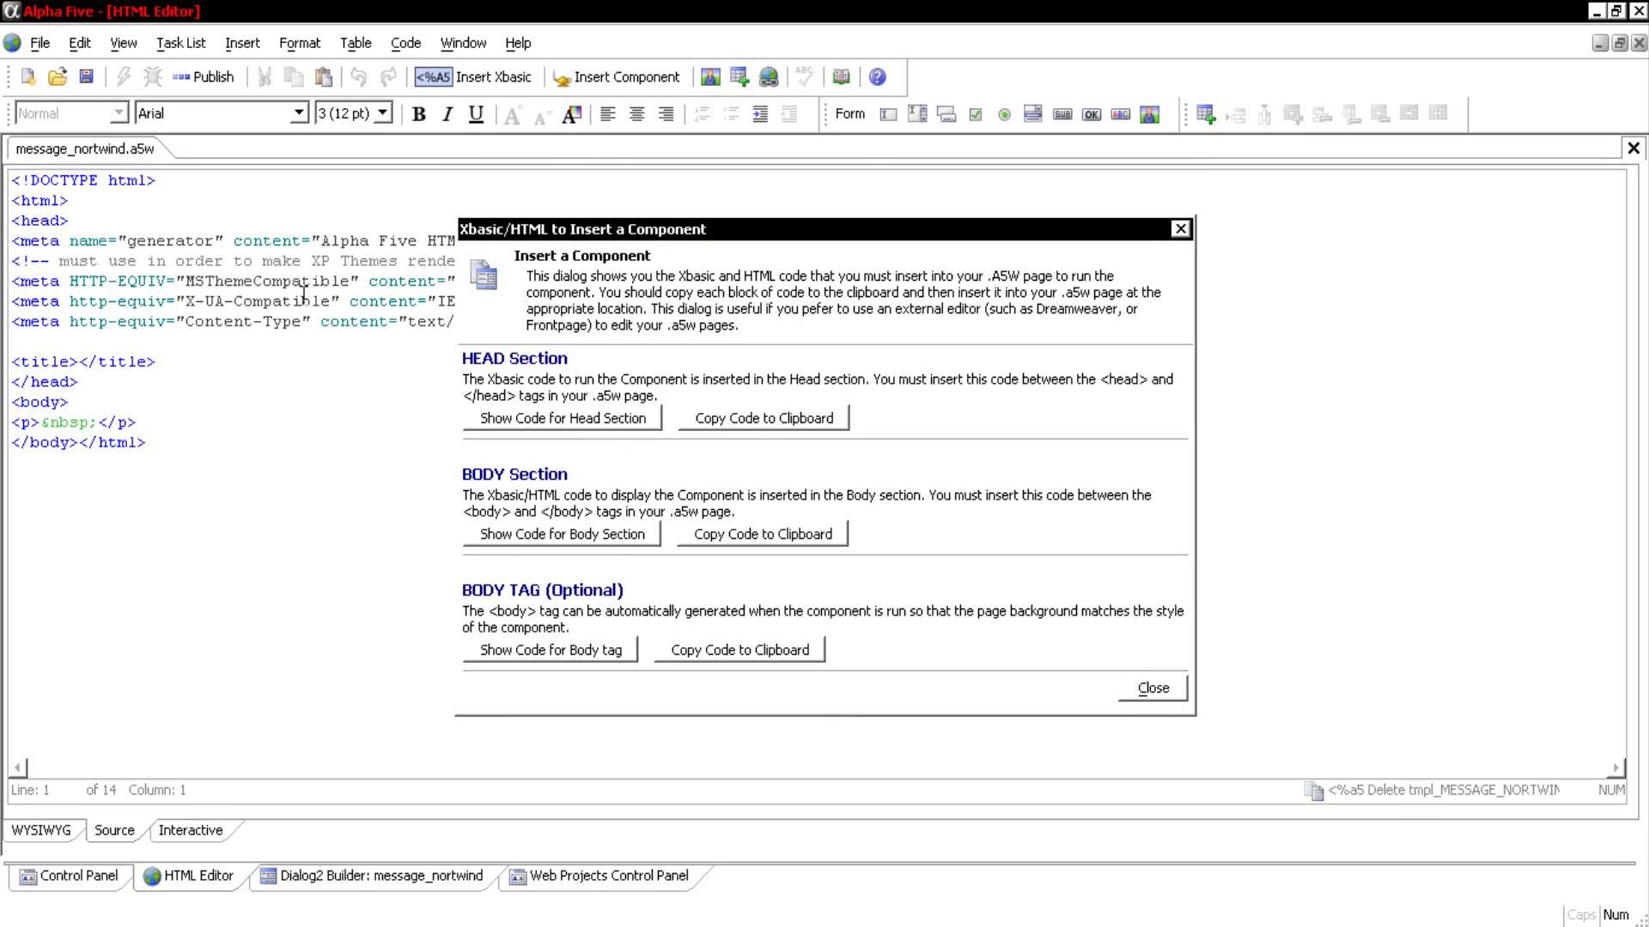
left_click(111, 221)
key("Return")
key("ctrl+v")
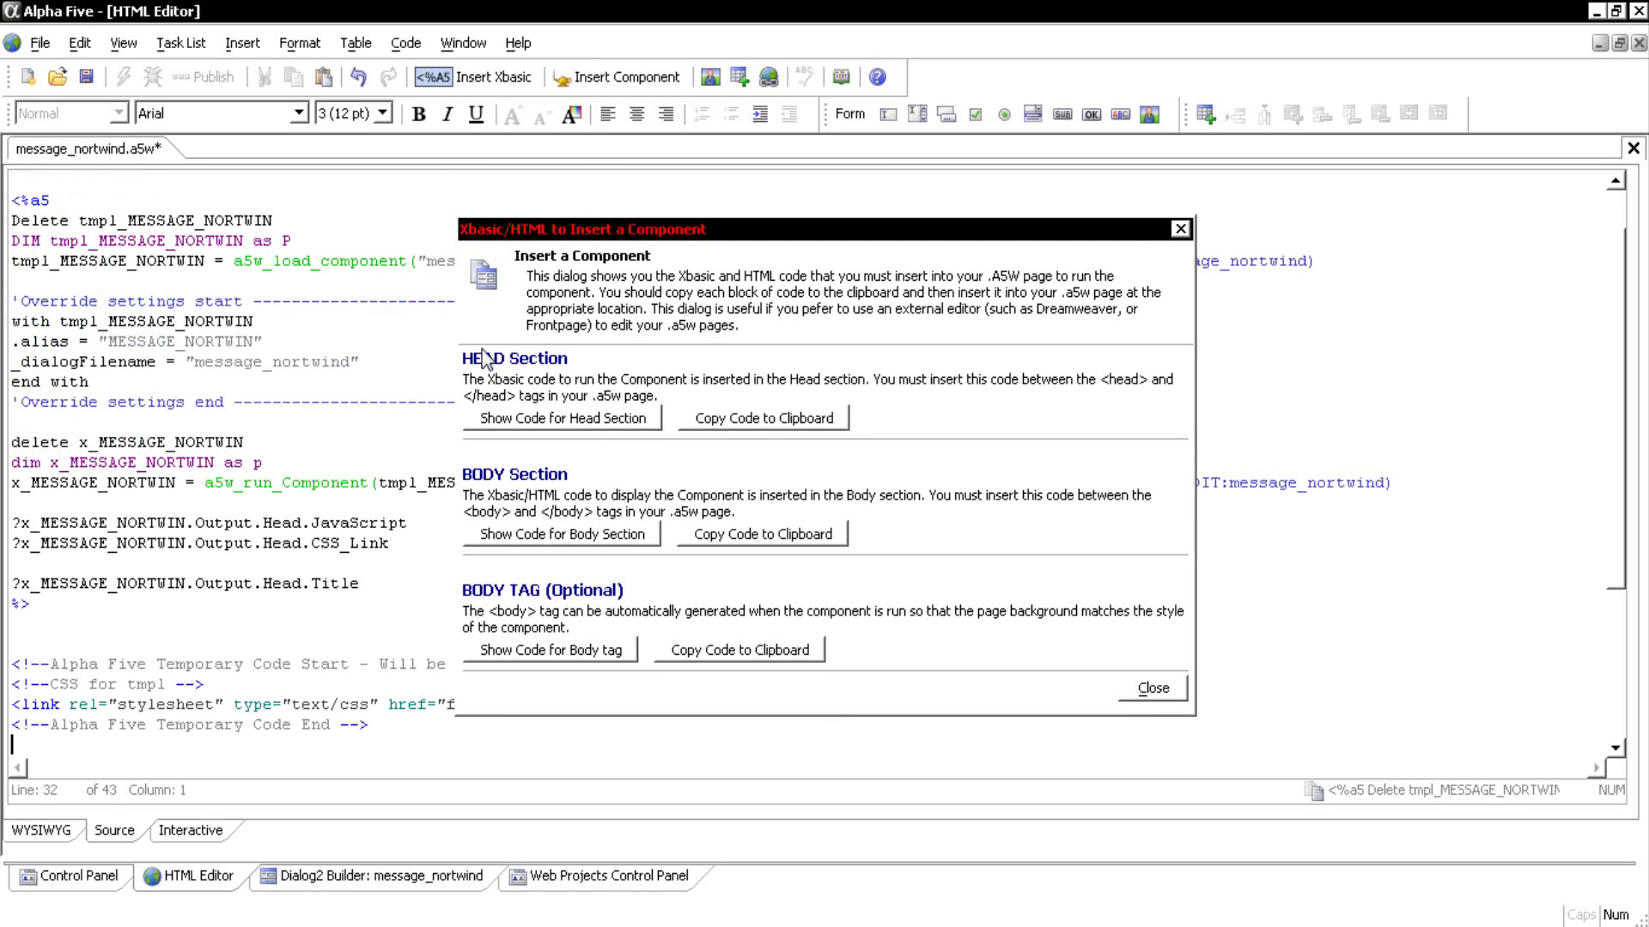
- Replace the placeholder paragraph in the page body with the component's Body Section code and save the page
left_click(743, 534)
left_click(127, 583)
scroll(127, 584, "down", 5)
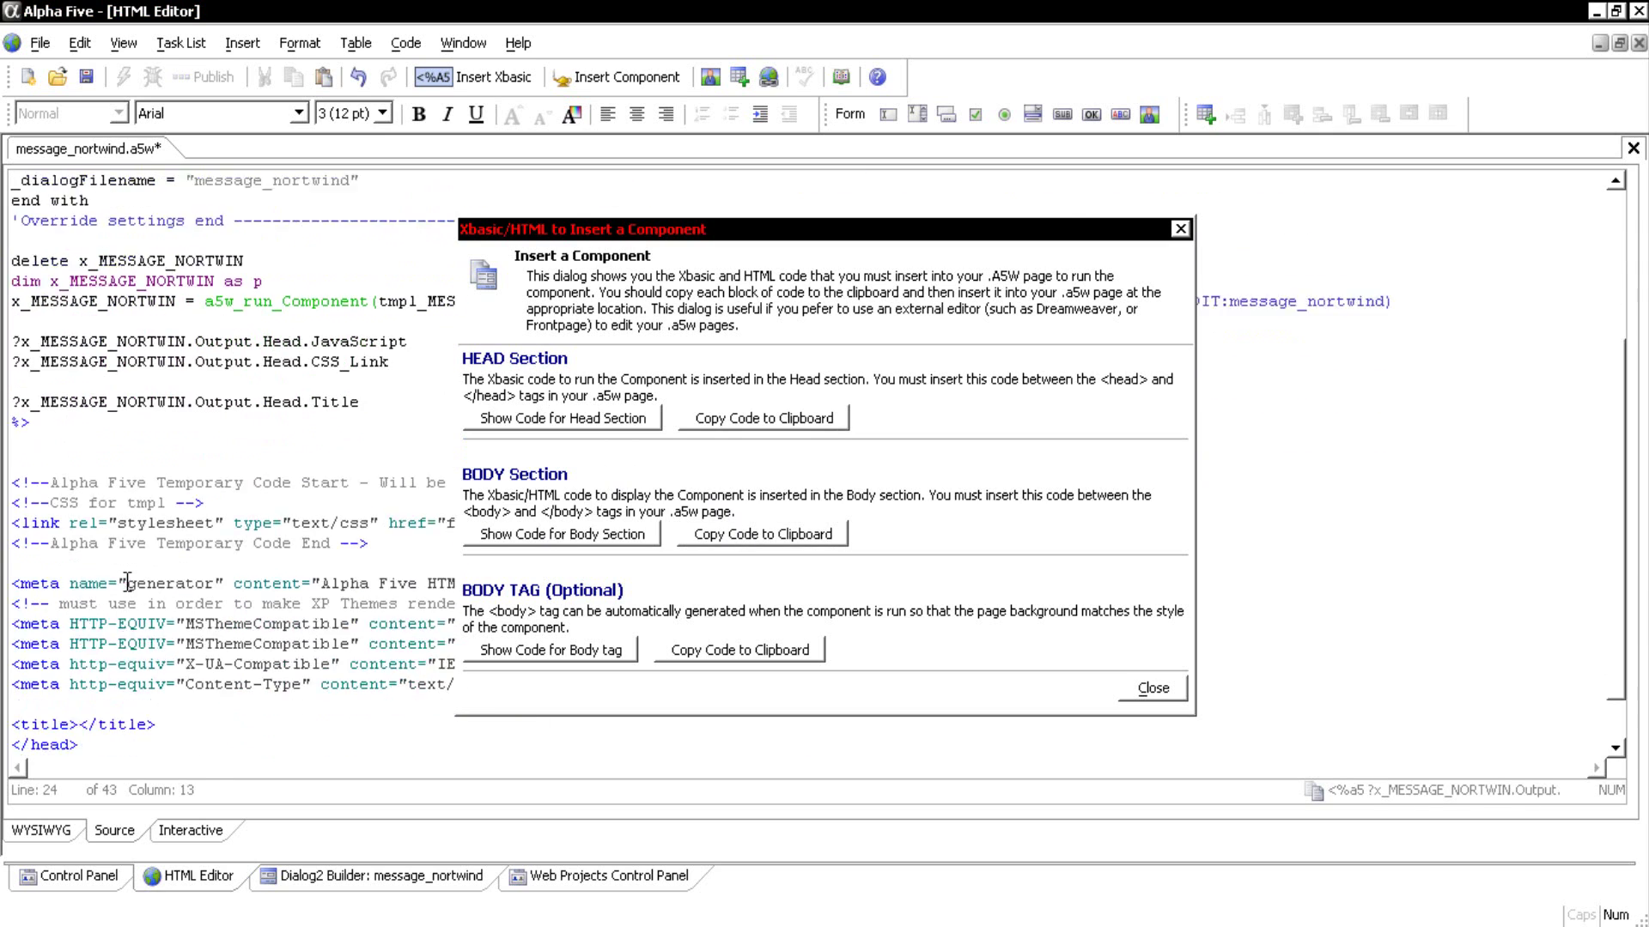
left_click_drag(152, 664, 10, 664)
key("ctrl+v")
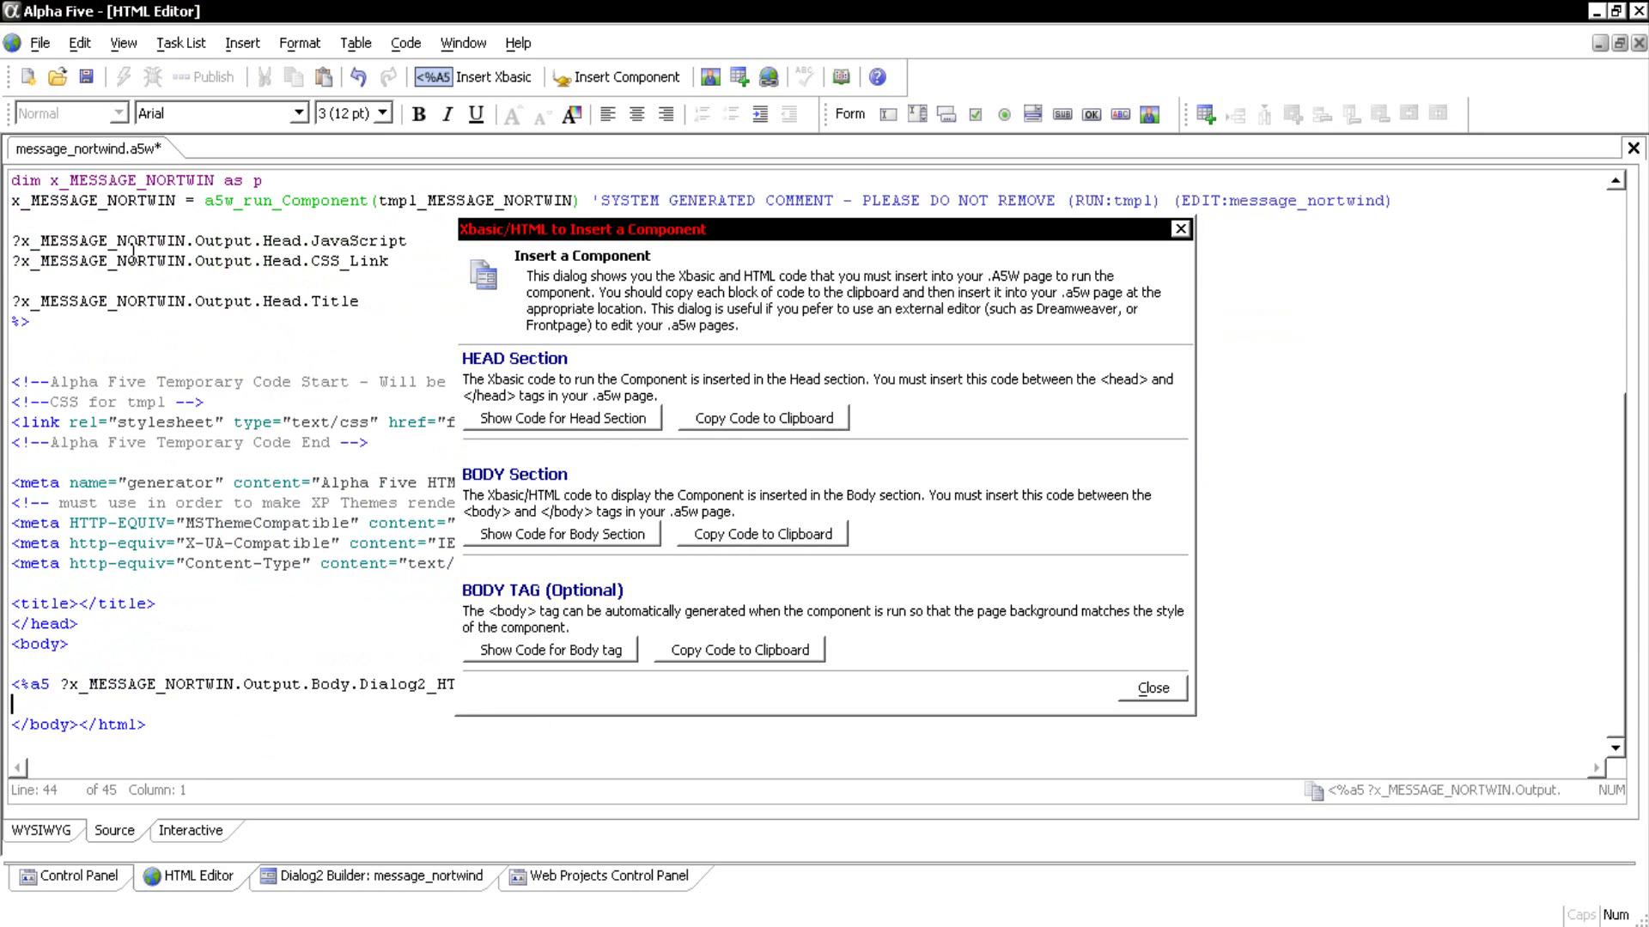
left_click(83, 86)
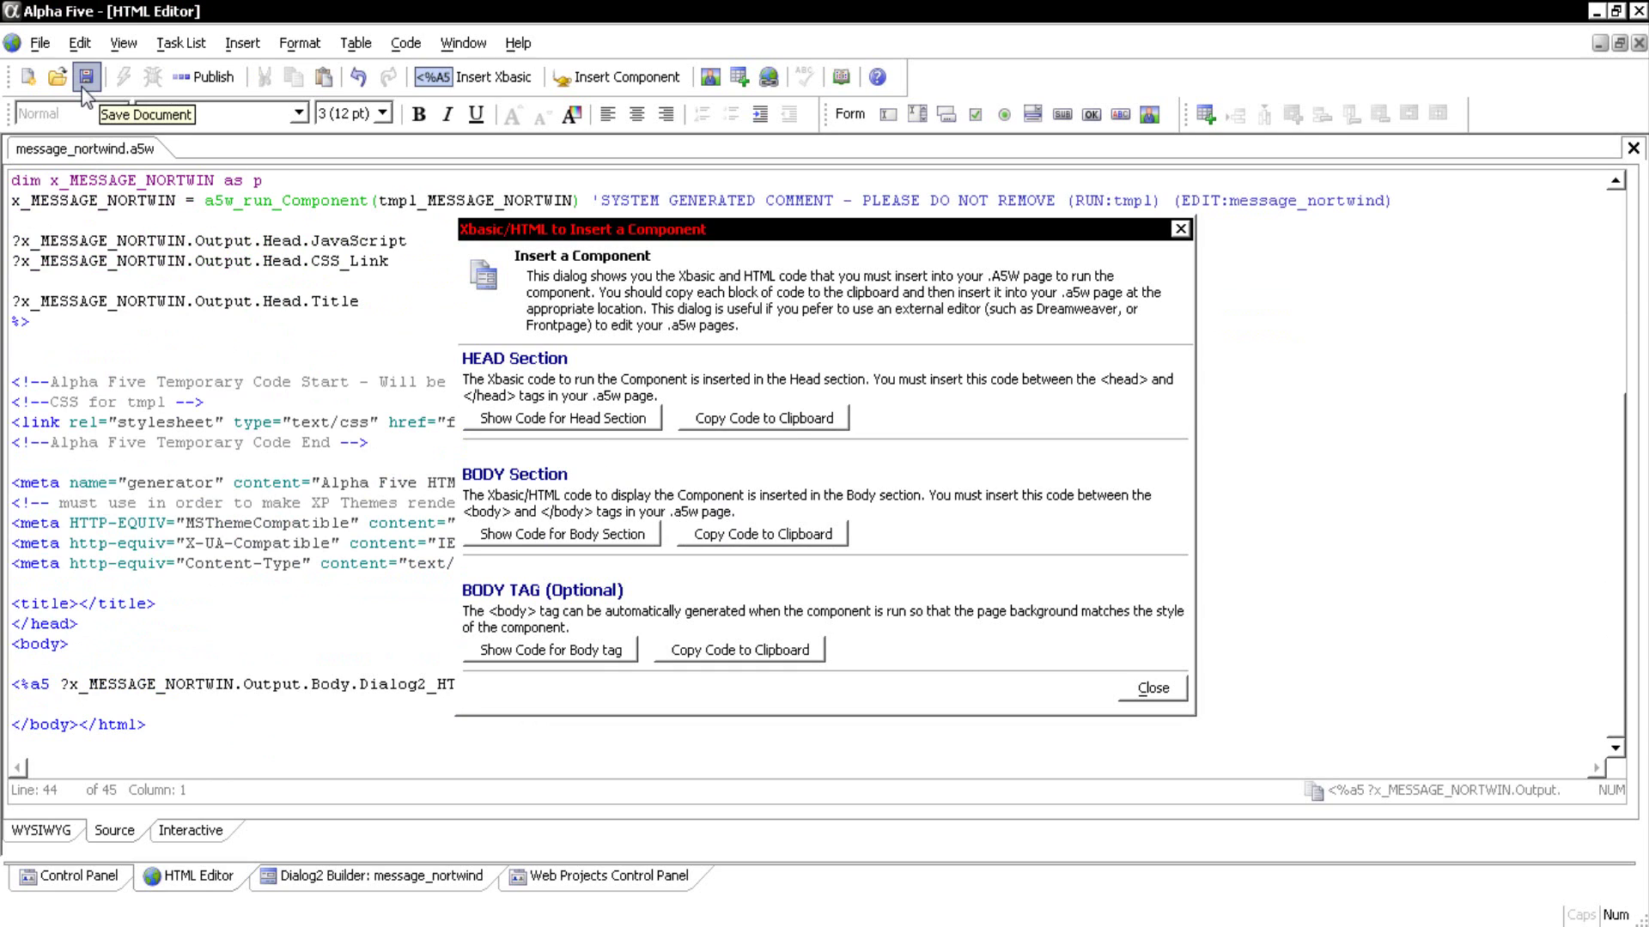
- Publish the message_nortwind page, then close the component code dialog and widen the Name column in the project's page list
left_click(199, 84)
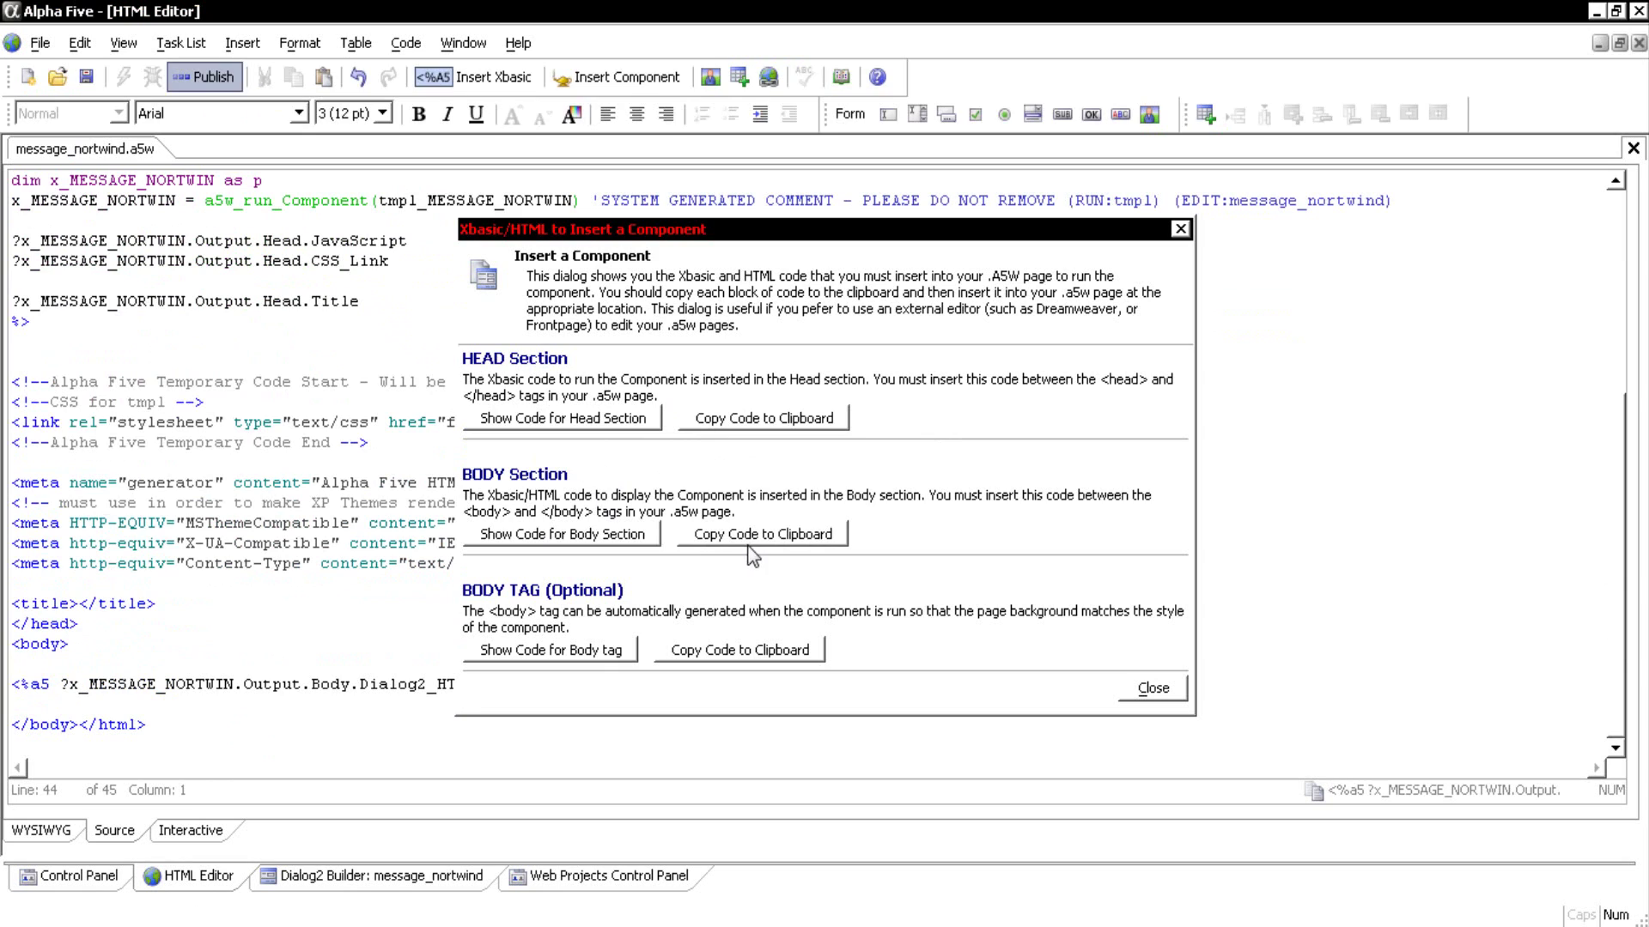
left_click(581, 884)
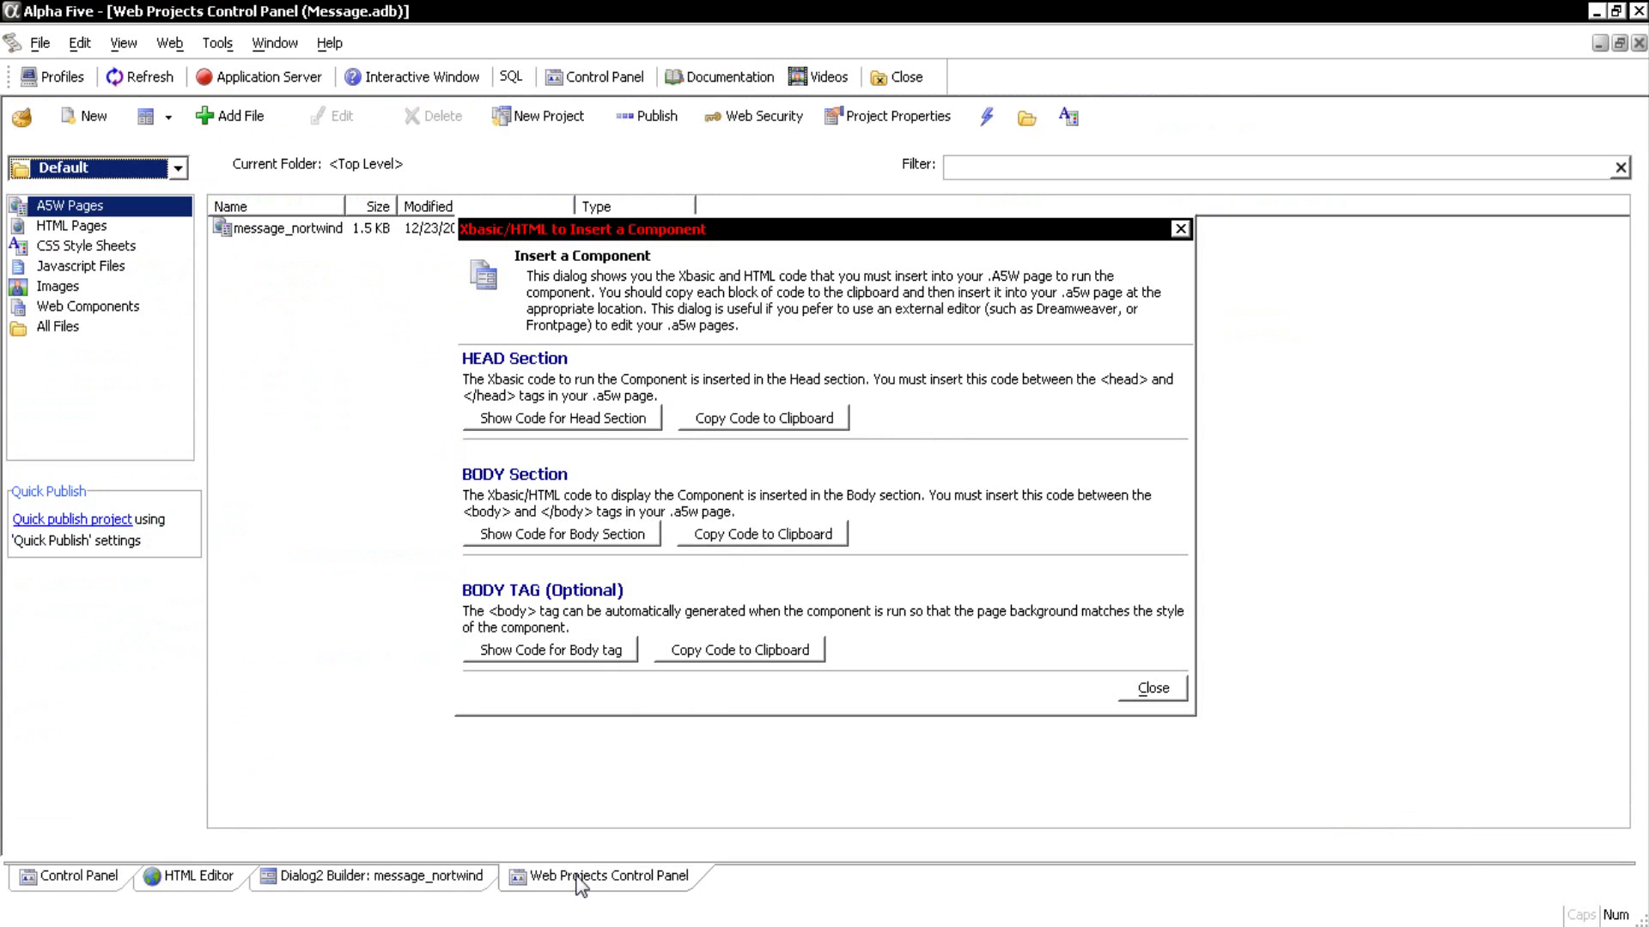
left_click(1151, 691)
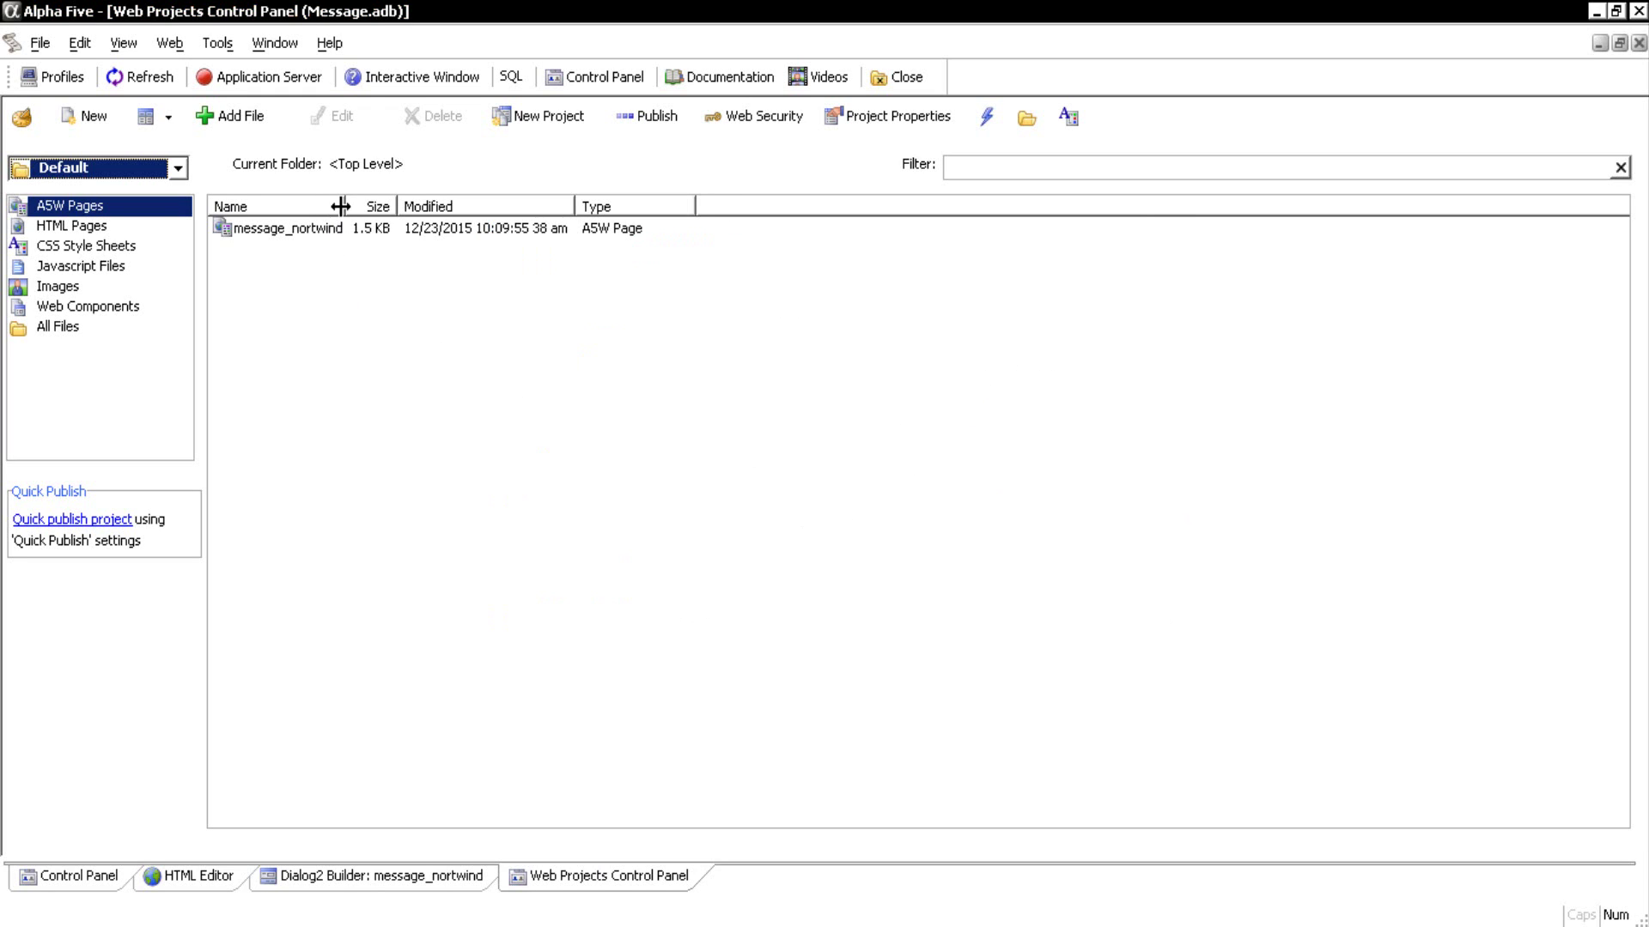
left_click_drag(344, 206, 406, 206)
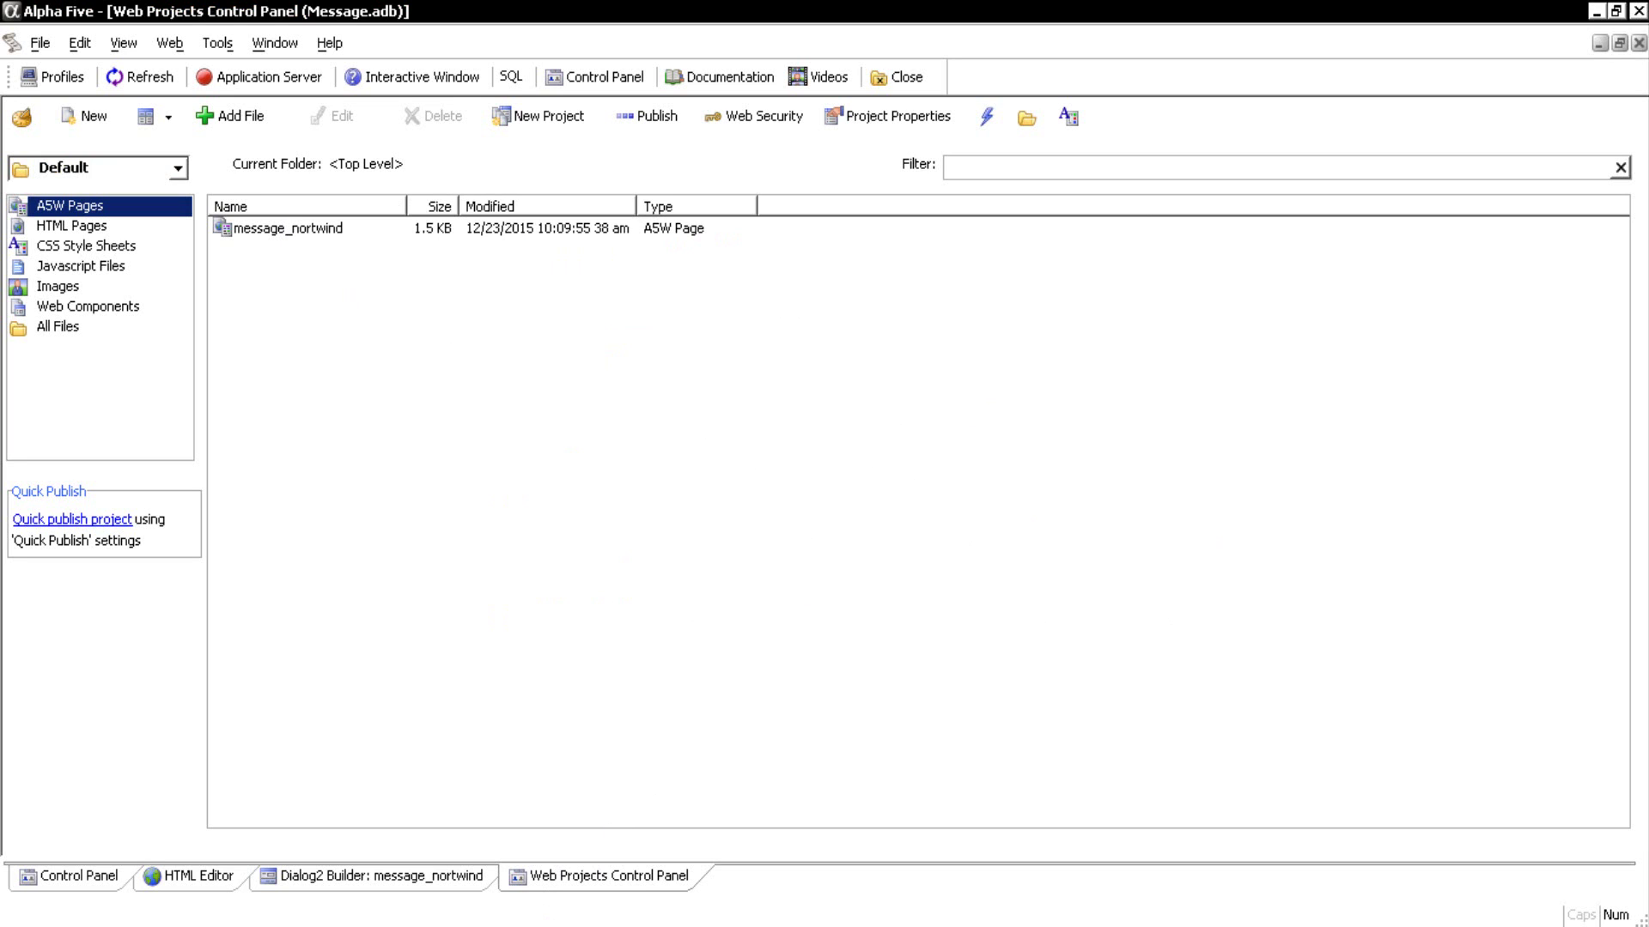
- Switch to the incognito Chrome window and load localhost:70/message_nortwind.a5w
left_click(533, 902)
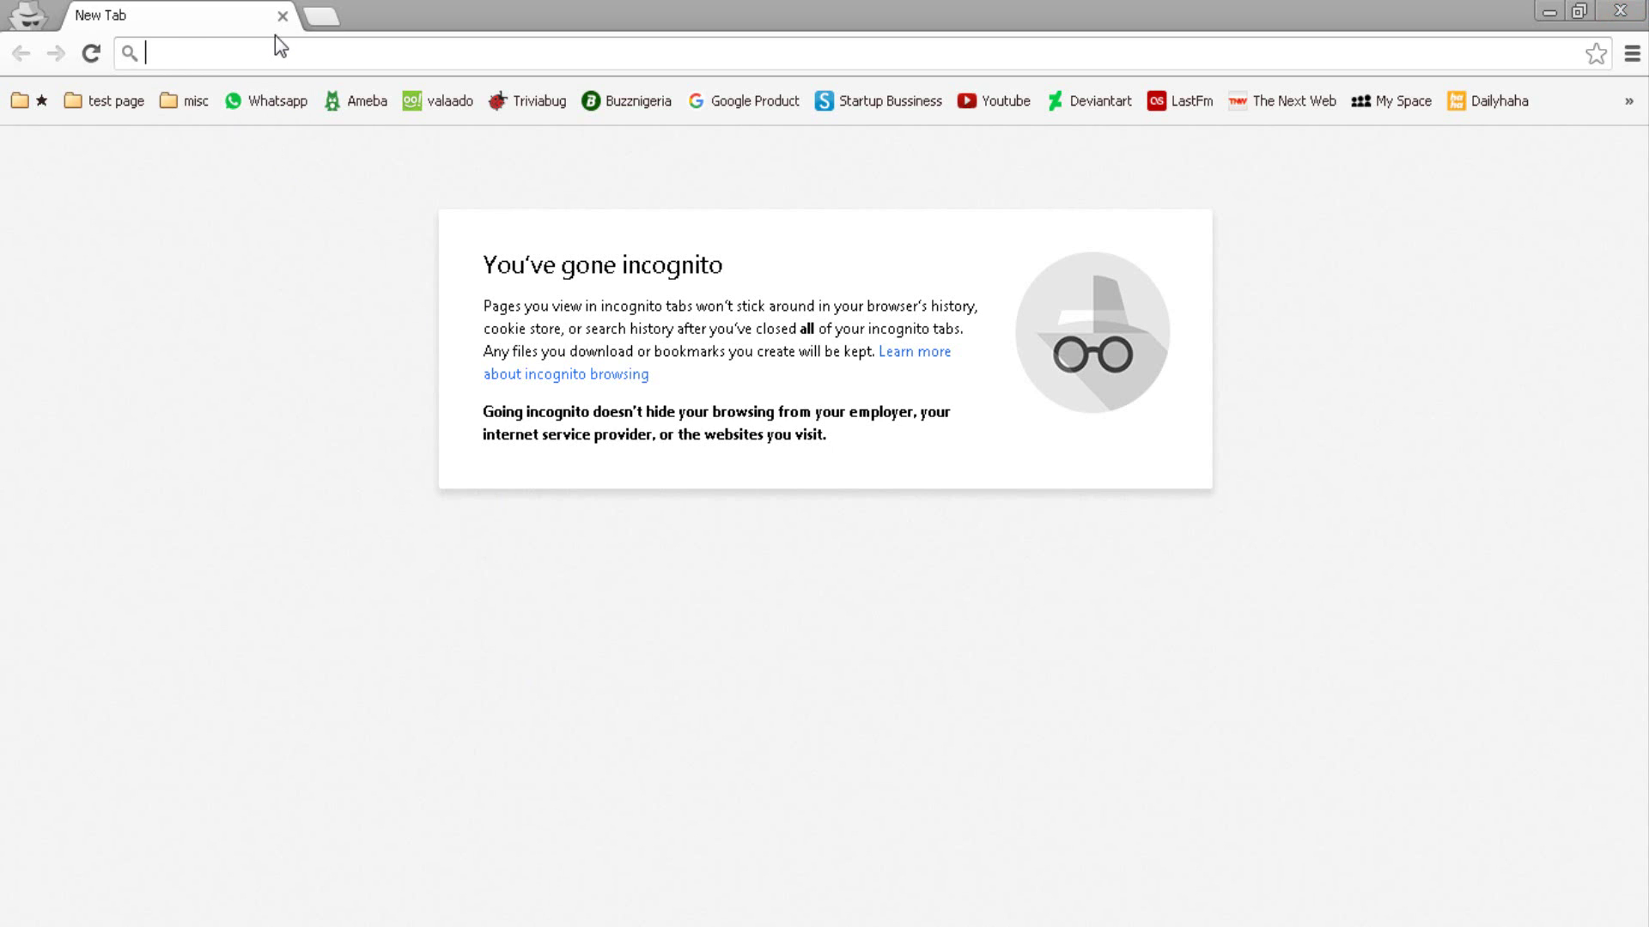
type("lo")
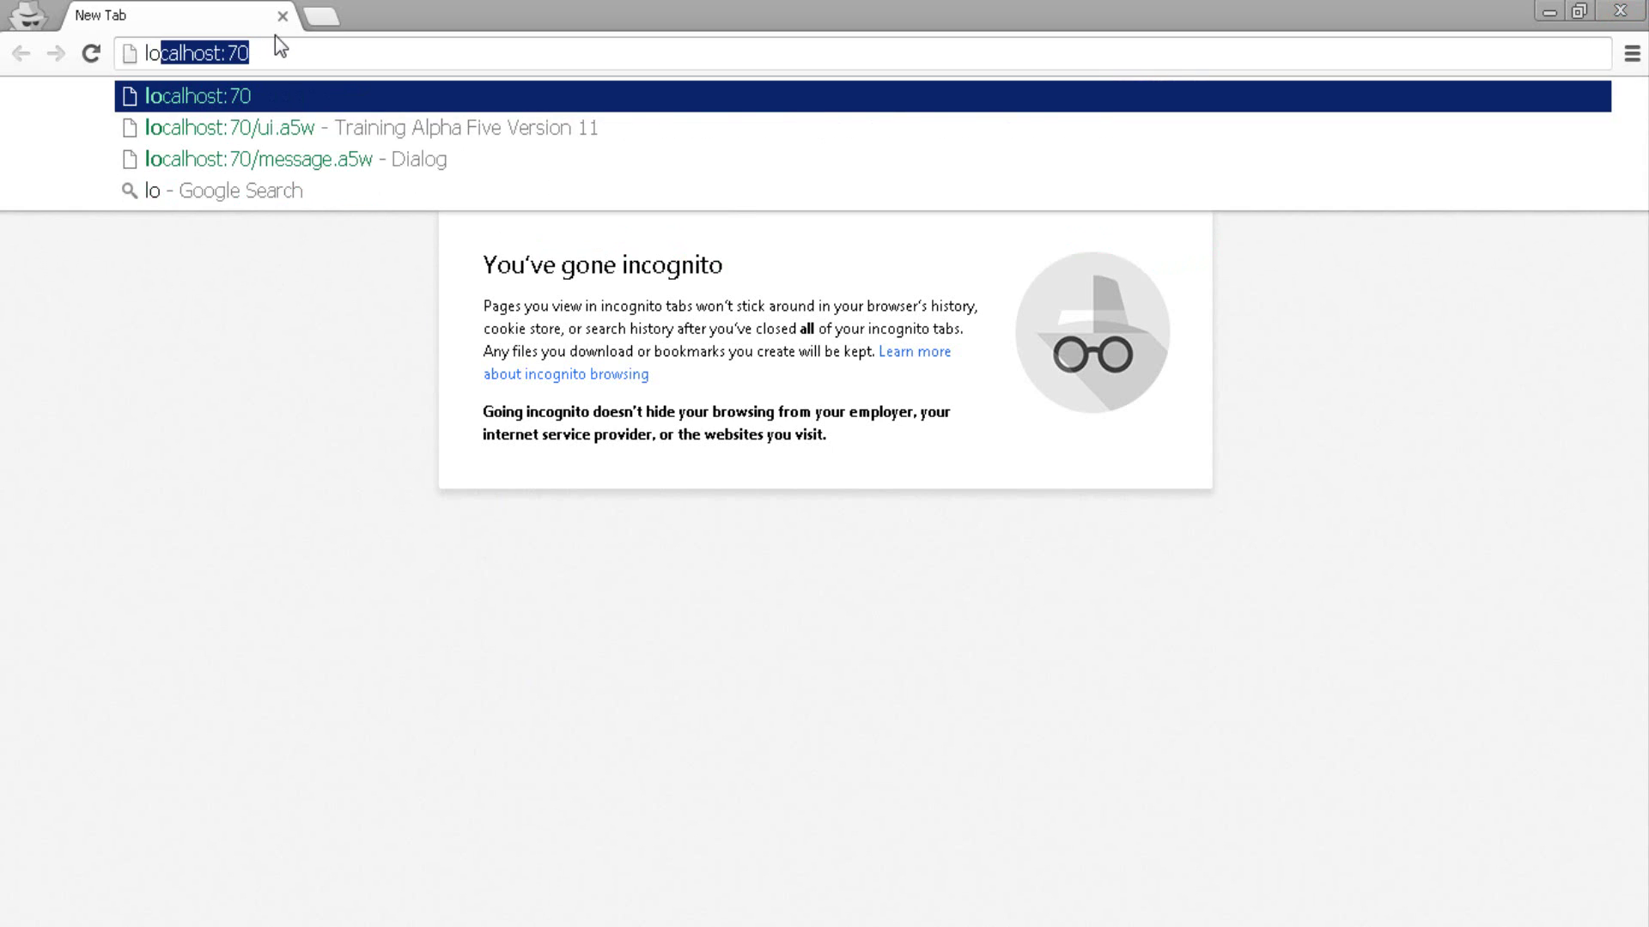
key("Right")
type("/")
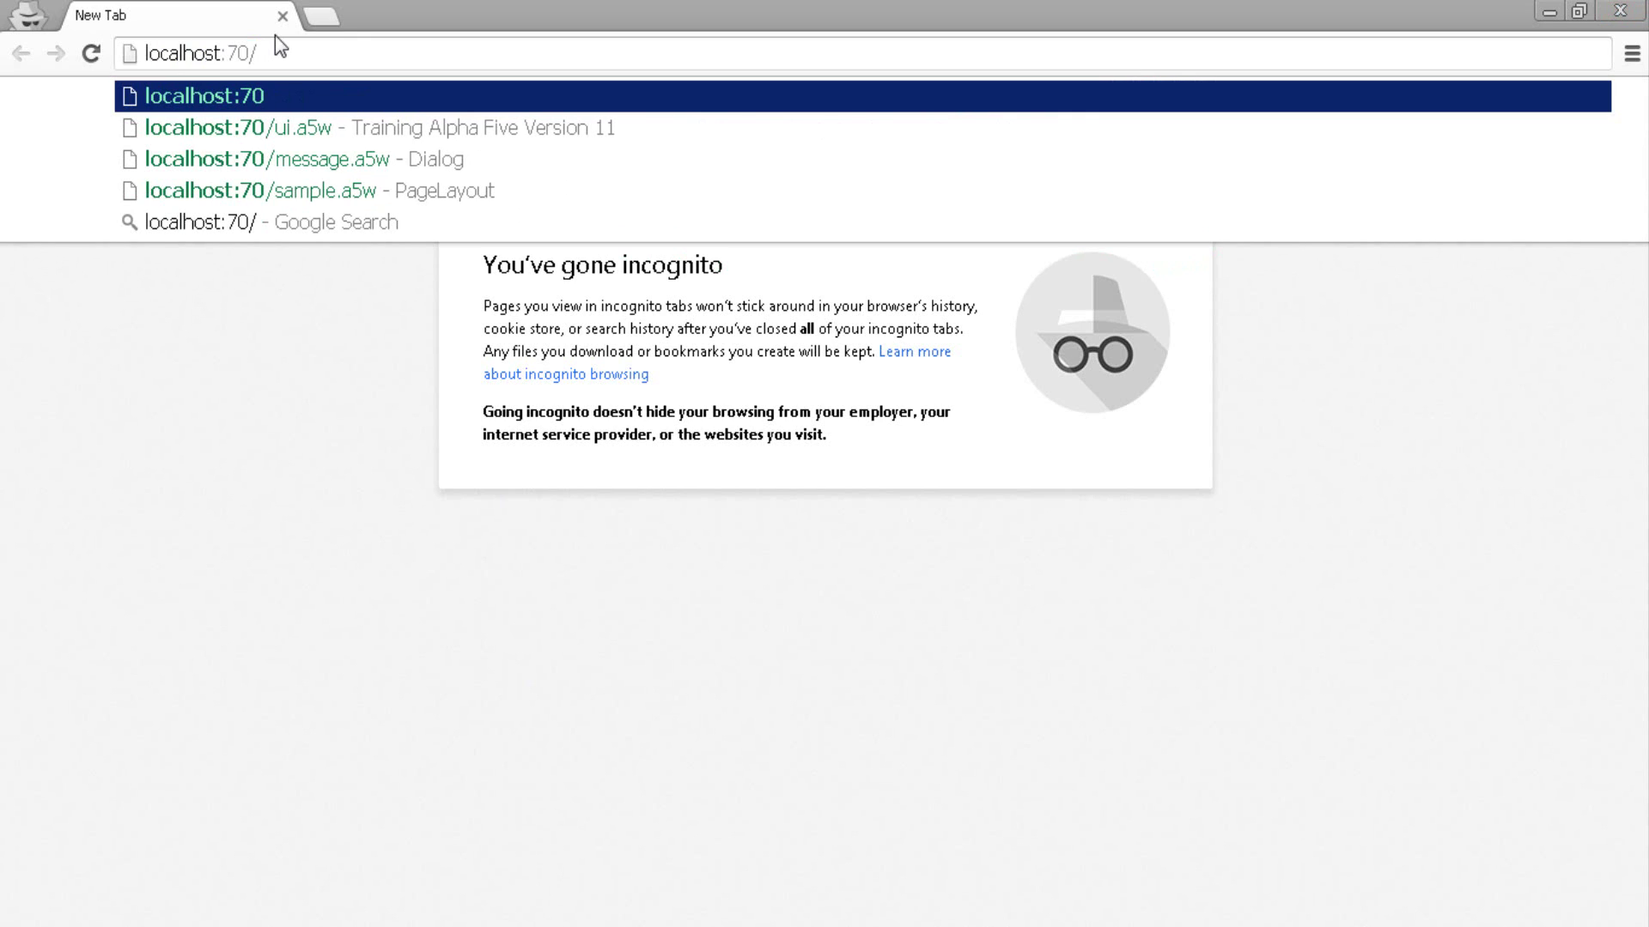
type("message")
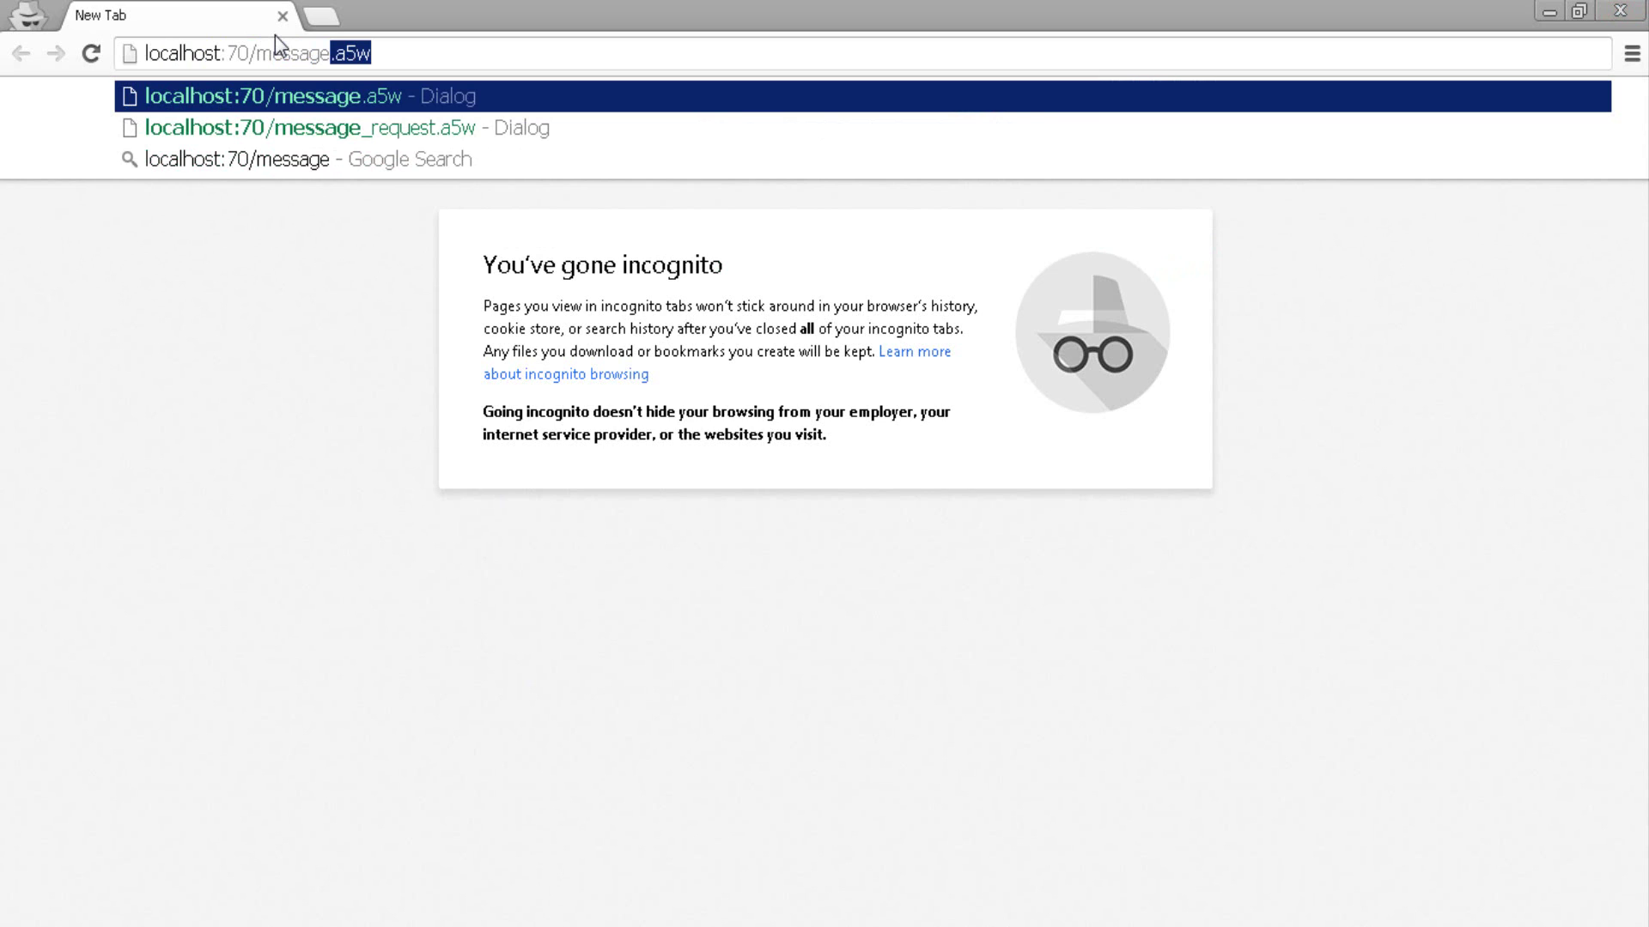
type("_nortw")
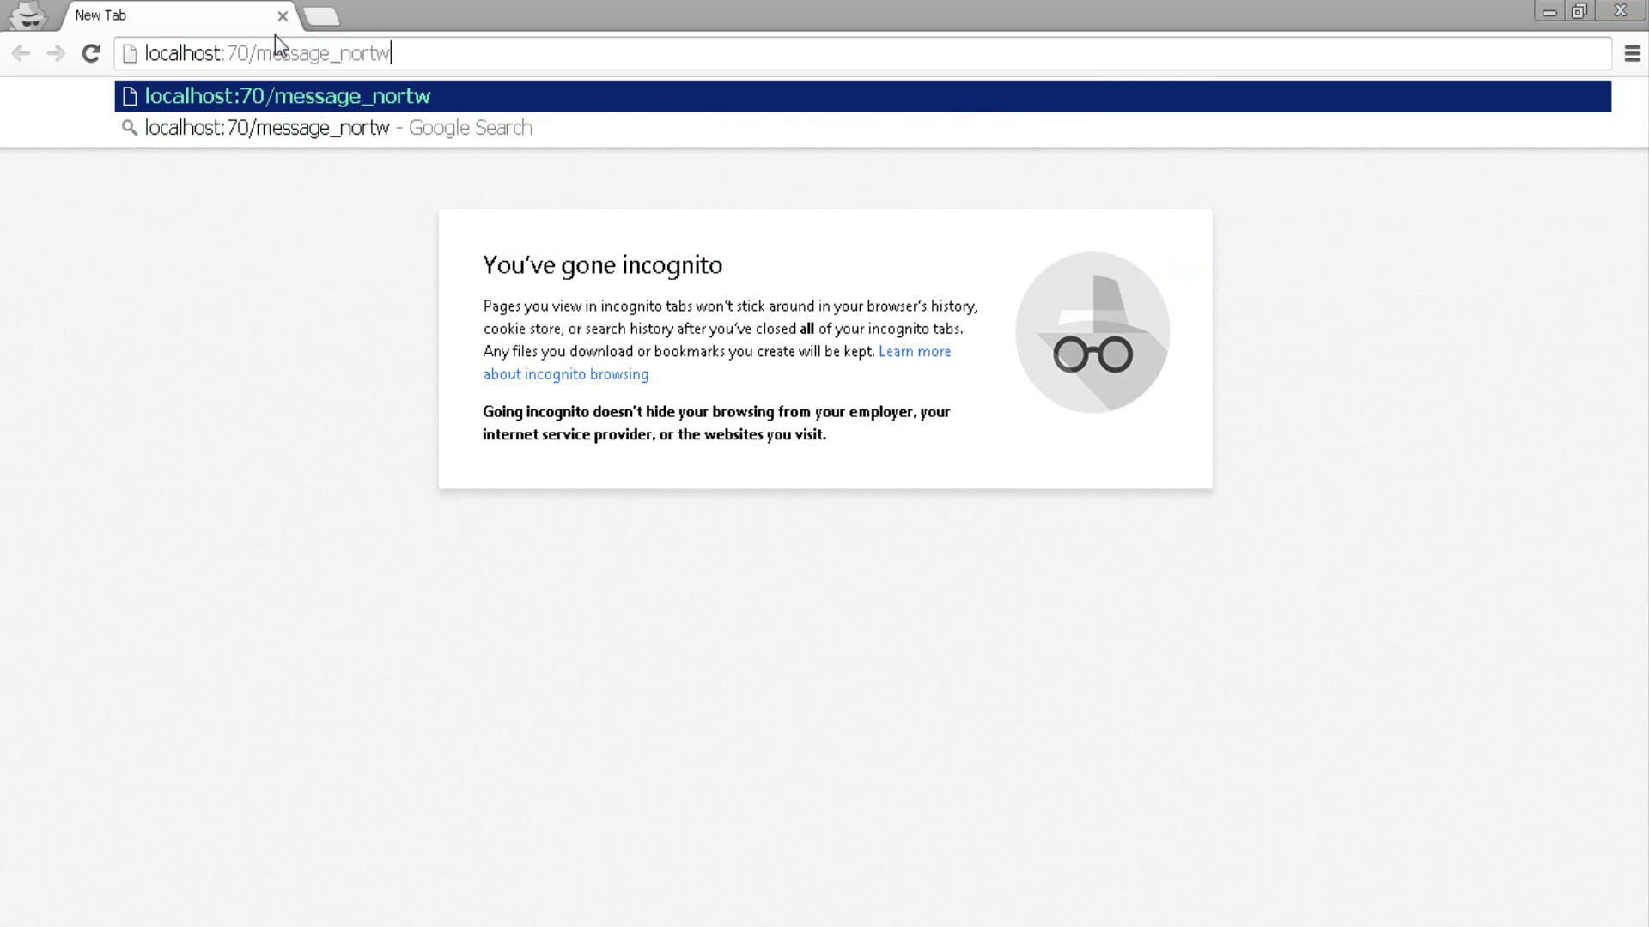
type("ind")
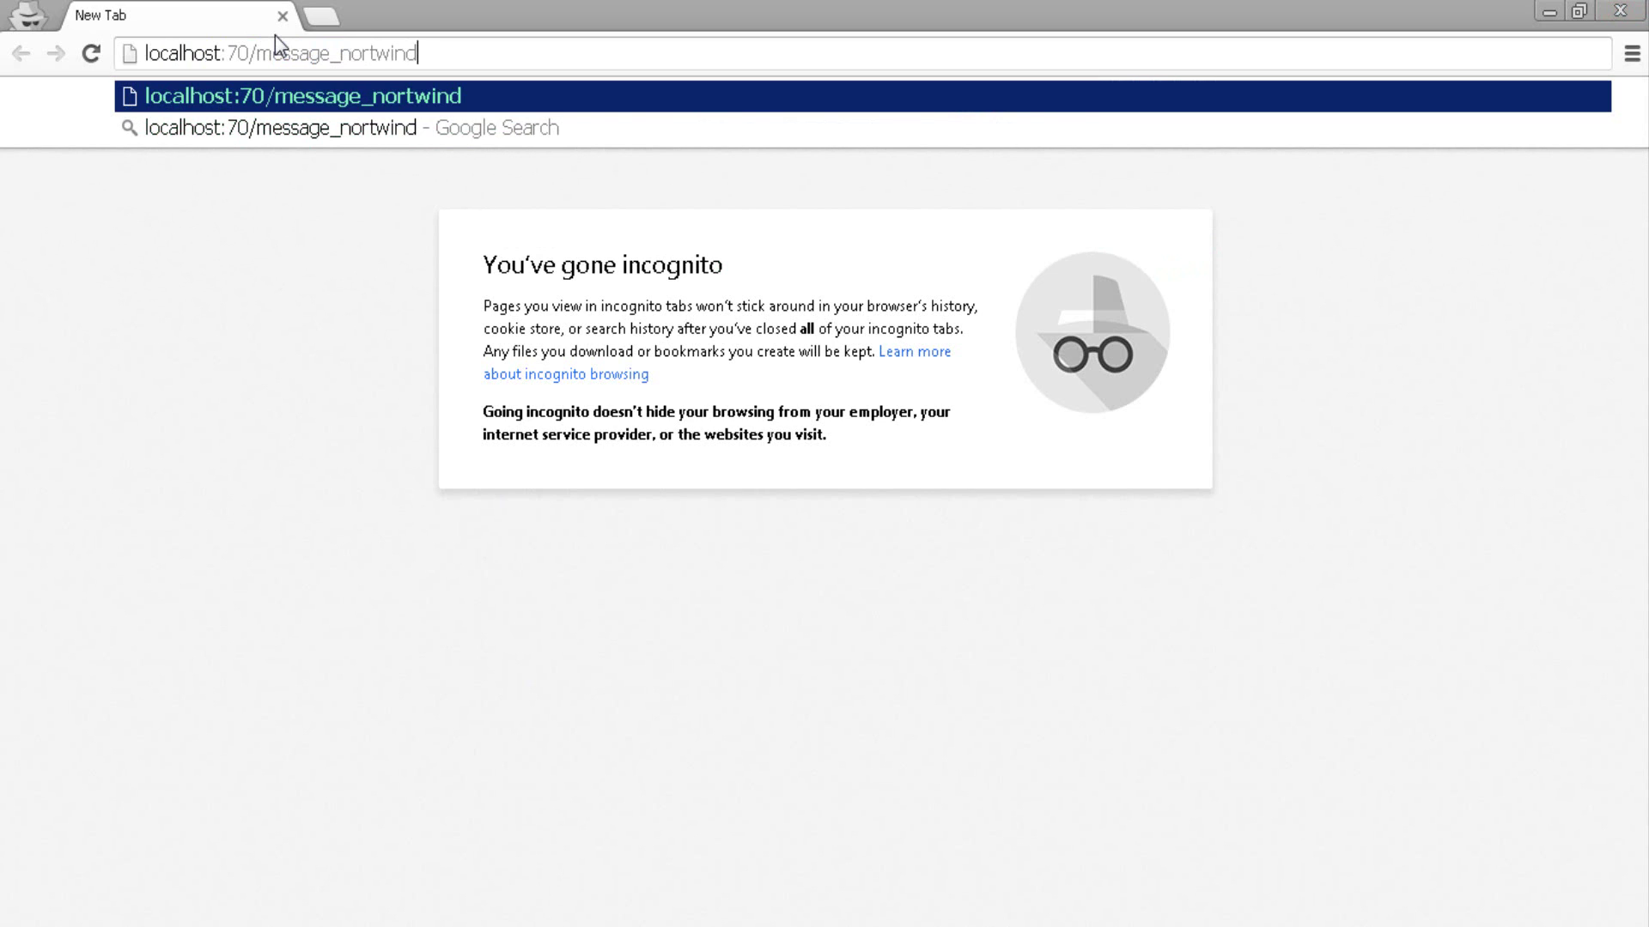
type(".a5w")
key("Return")
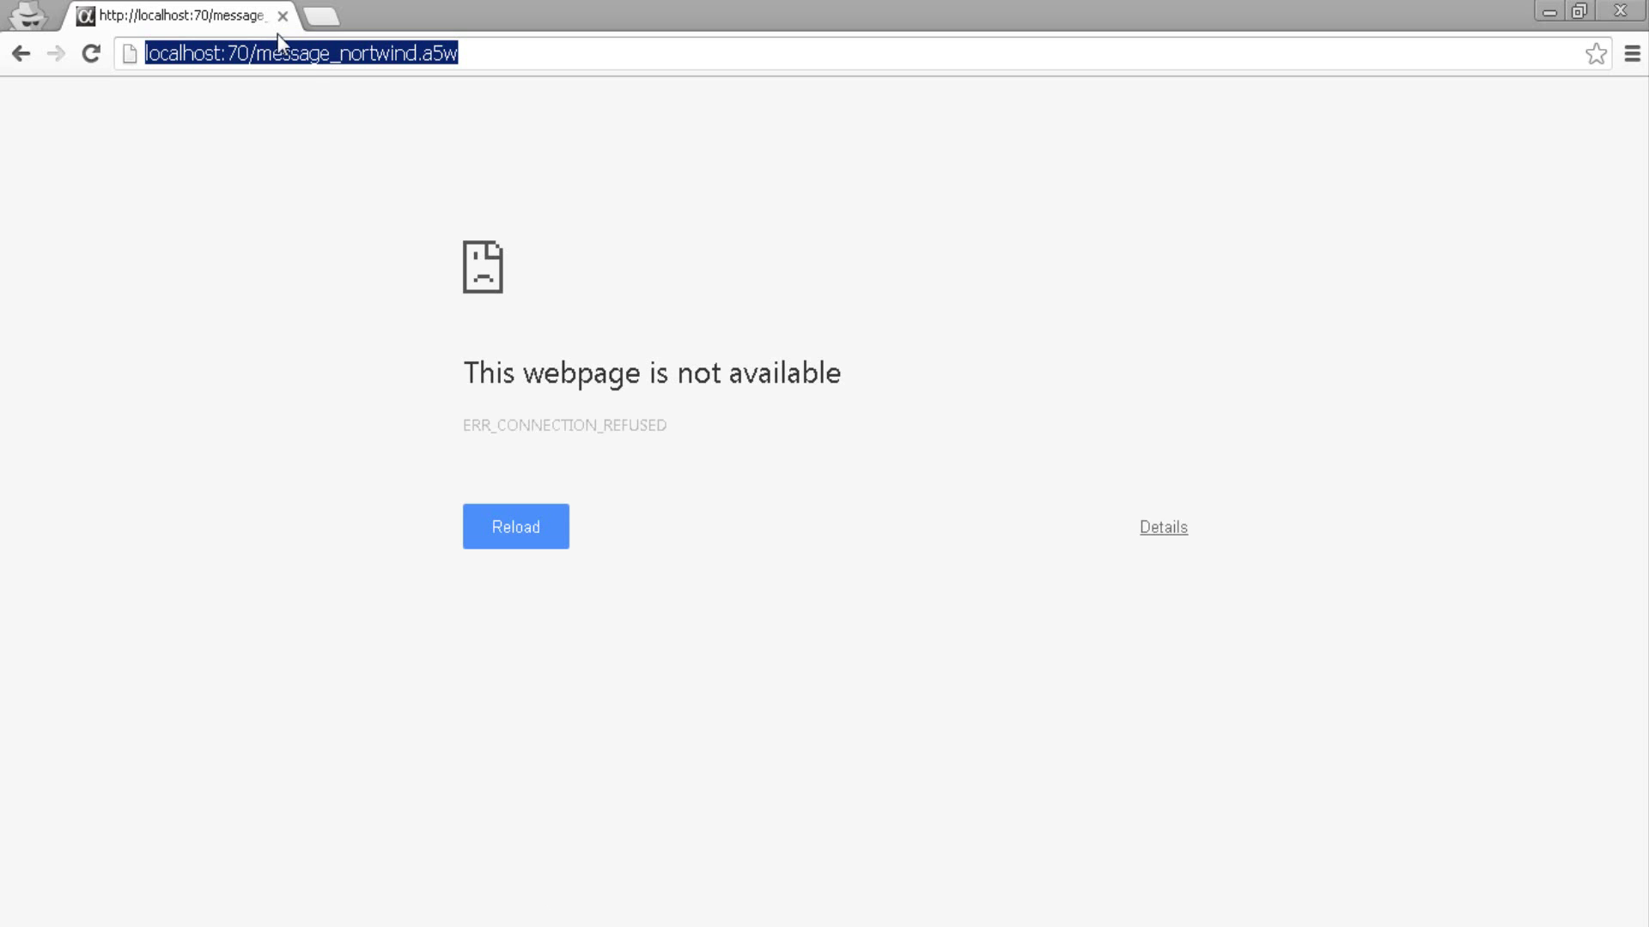
key("F5")
- Start the Application Server in Alpha Five and reload the message_nortwind page in Chrome
key("alt+Tab")
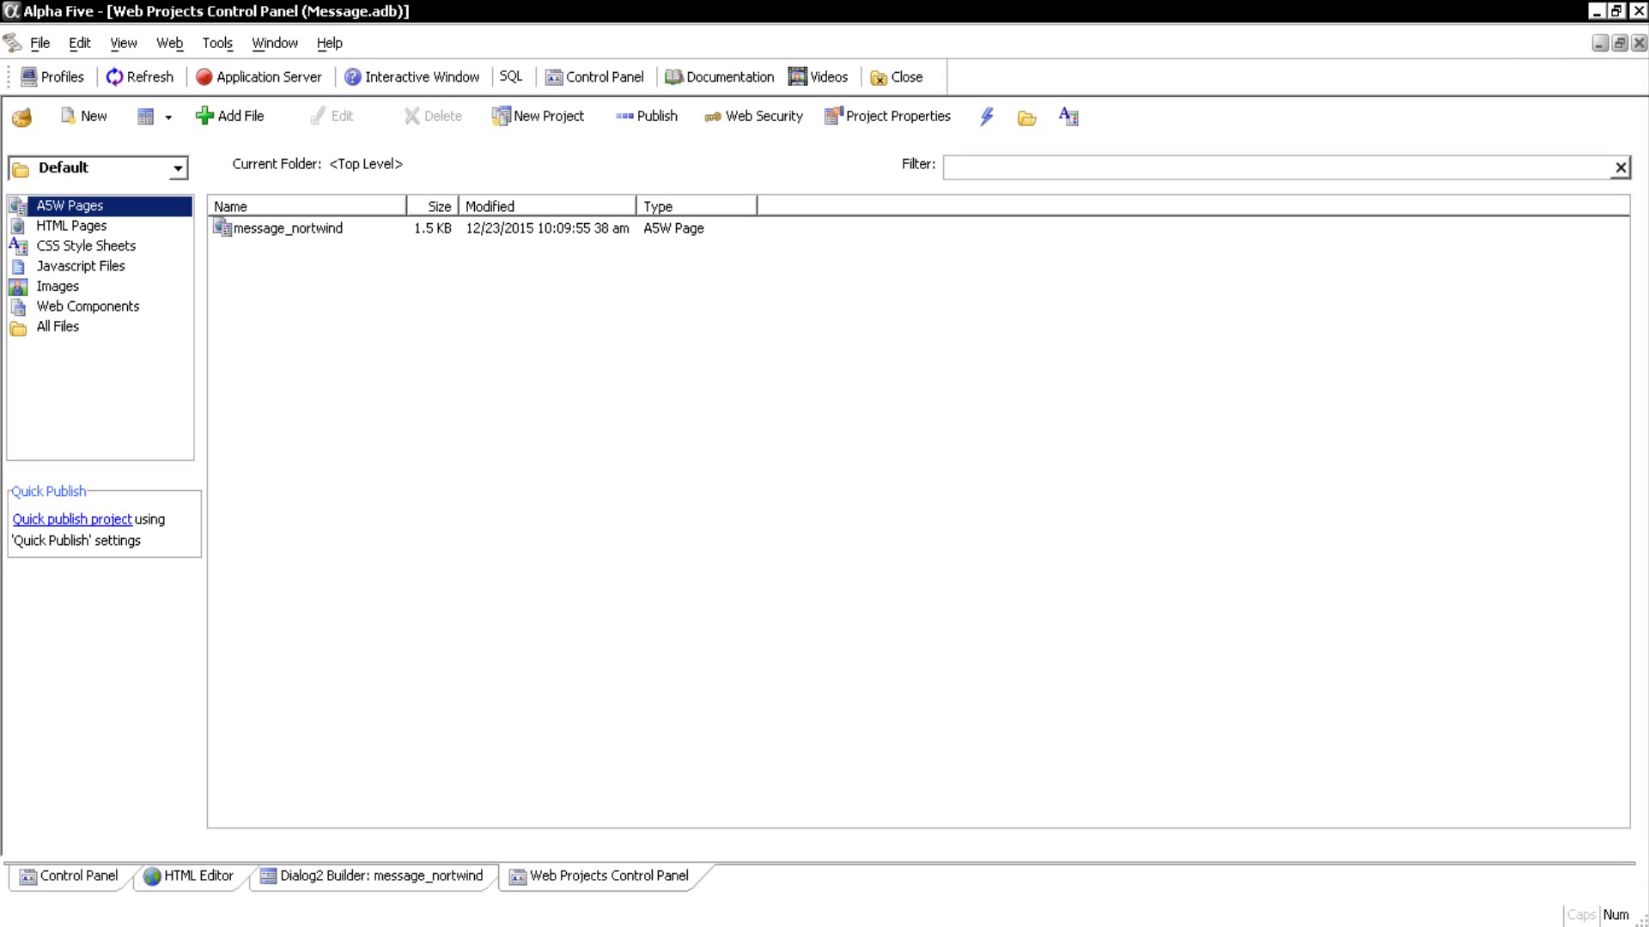
left_click(242, 80)
left_click(776, 488)
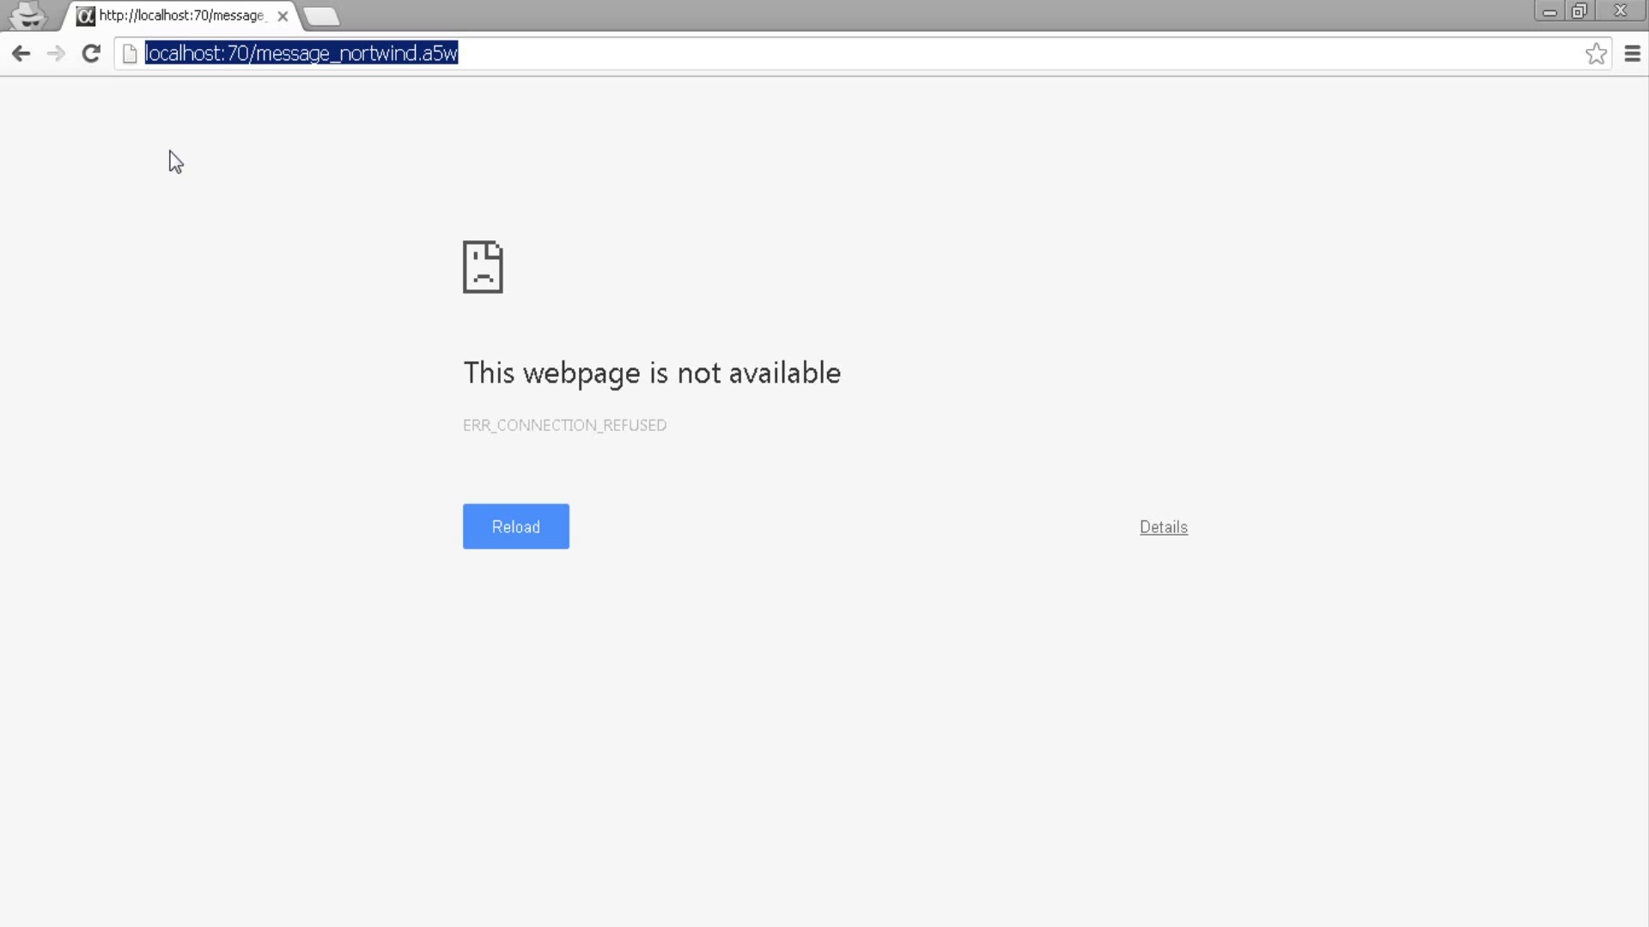
left_click(101, 60)
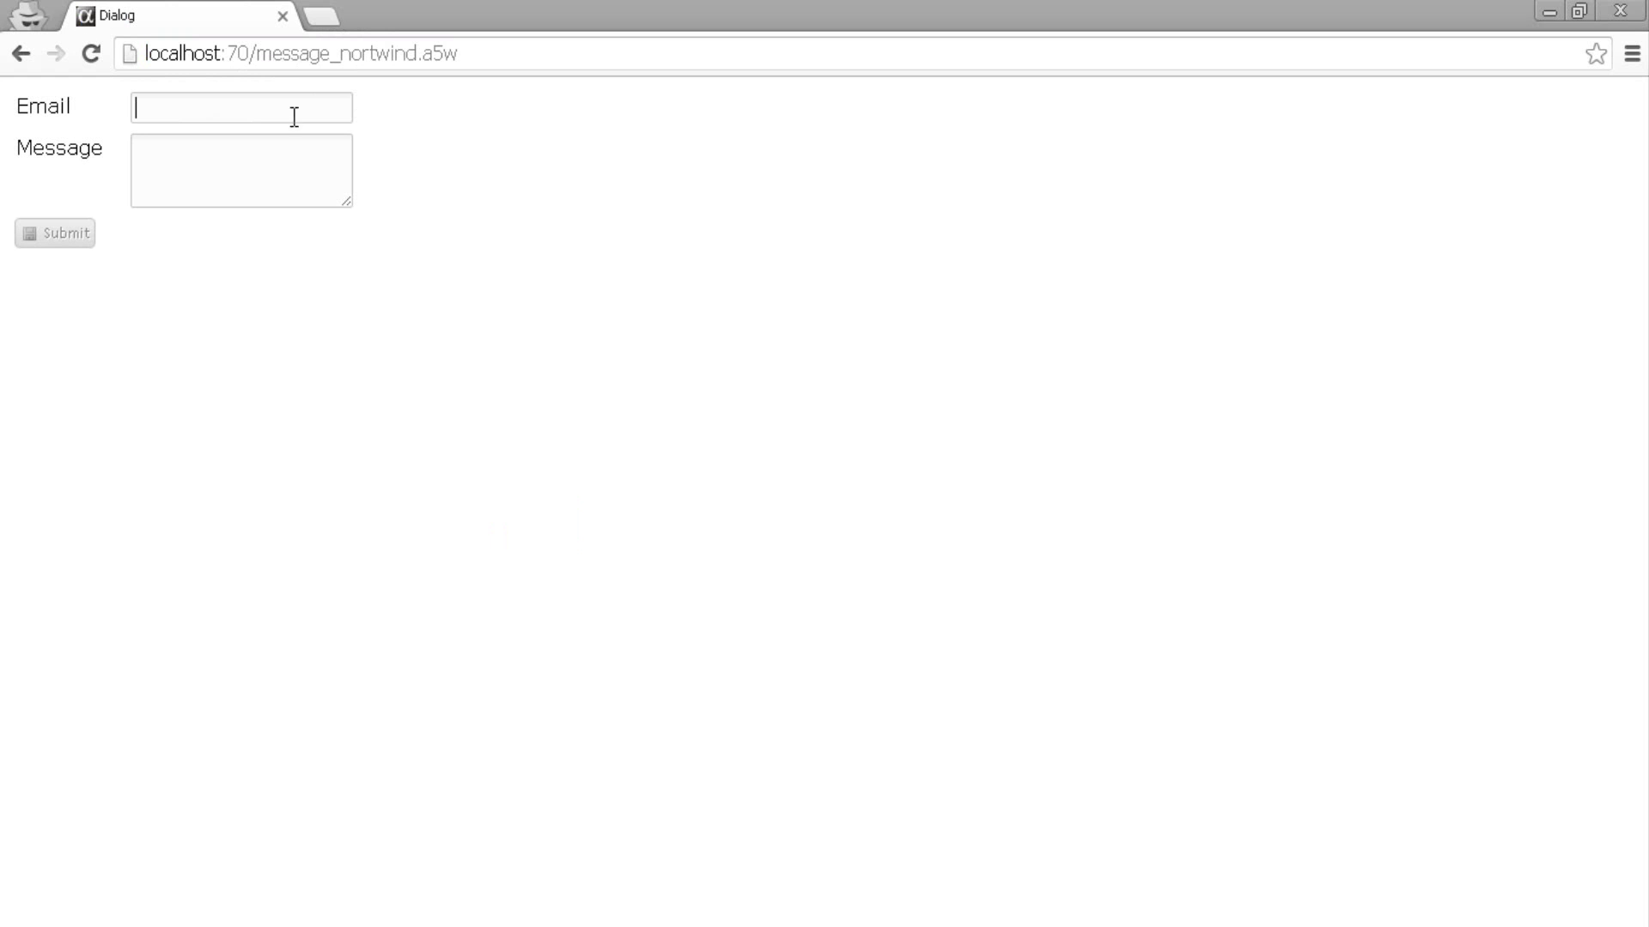
- Fill in the Email field with a test address, enter "This is the result of message" as the Message, and submit the form
left_click(241, 175)
left_click(204, 109)
type("user@local.net")
key("Tab")
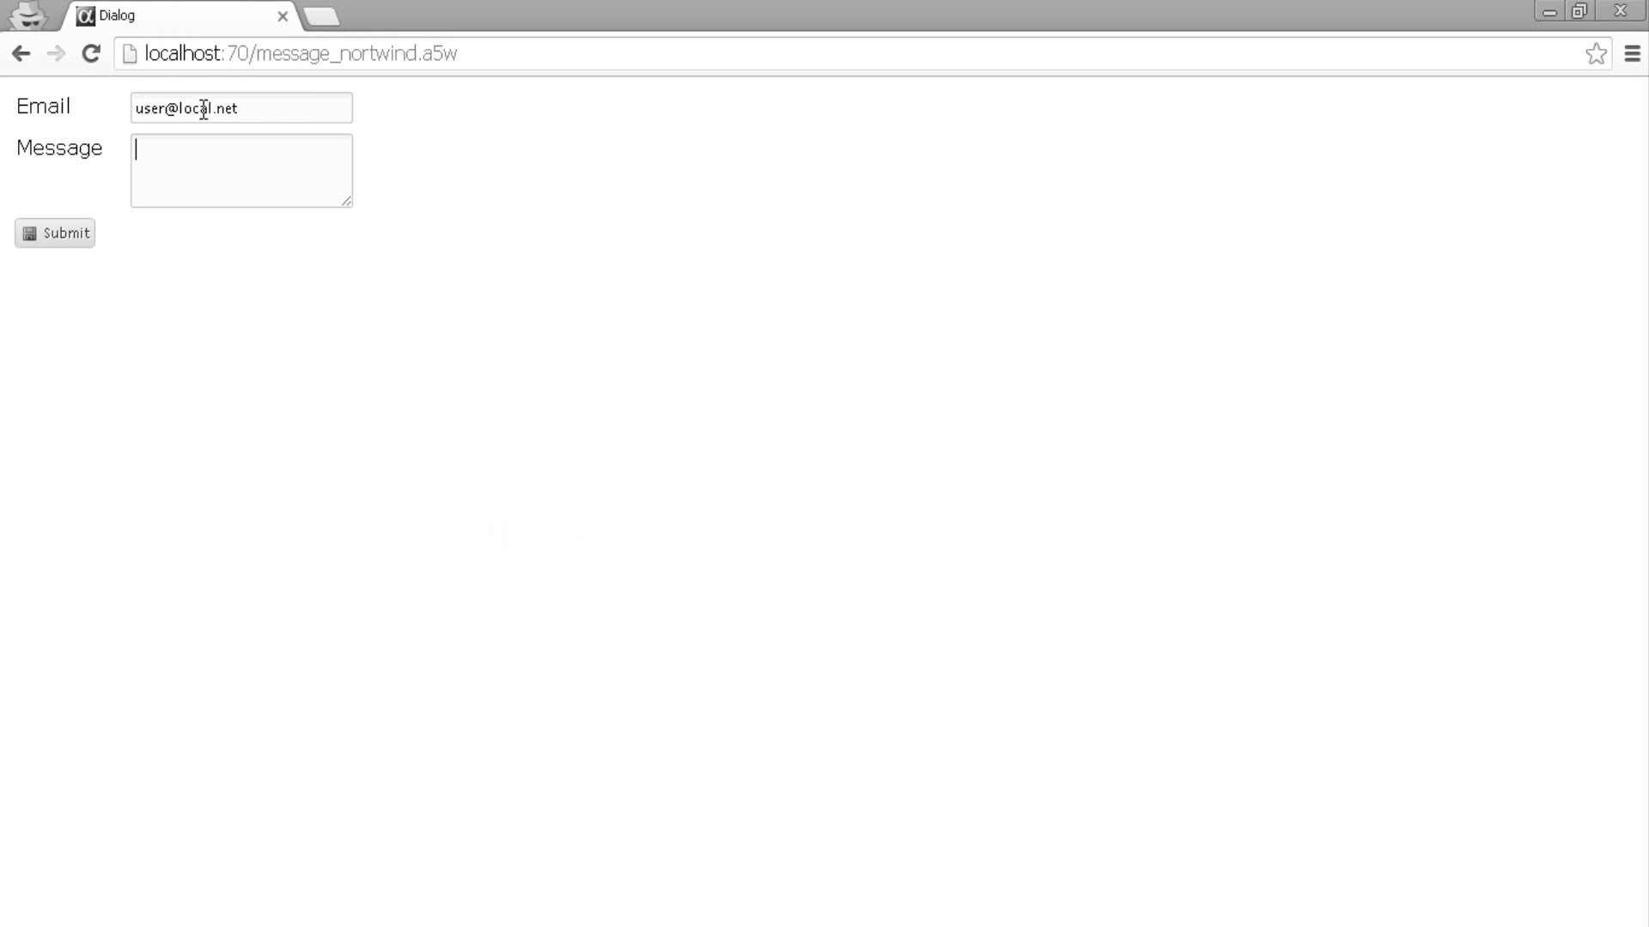
type("This is the result of message")
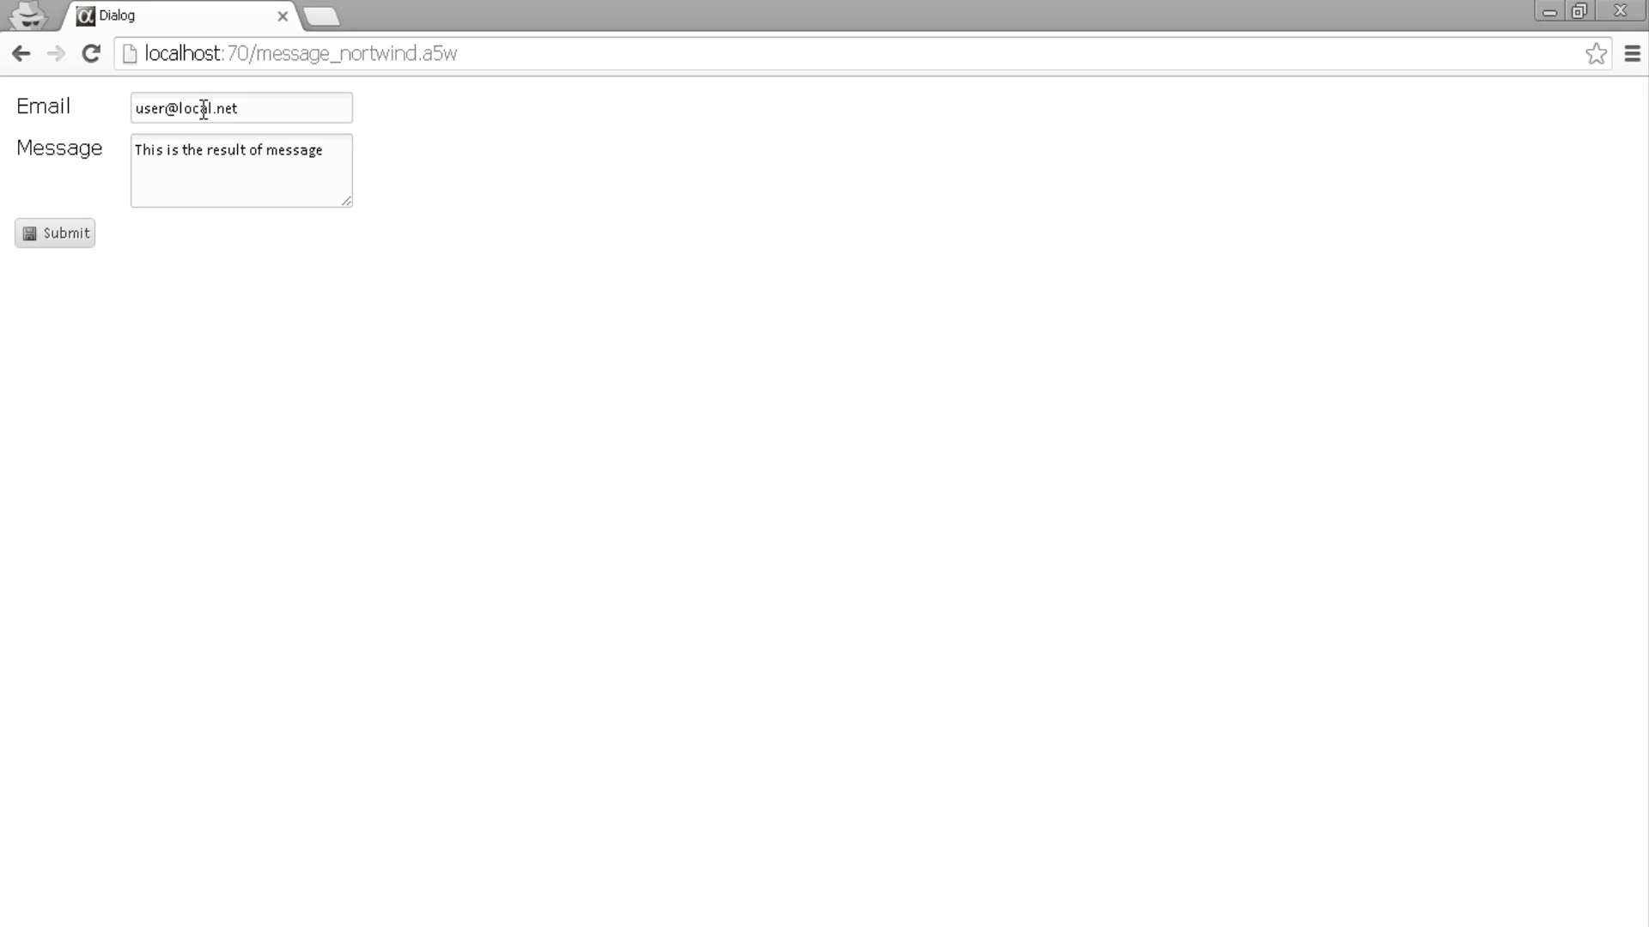
left_click(81, 237)
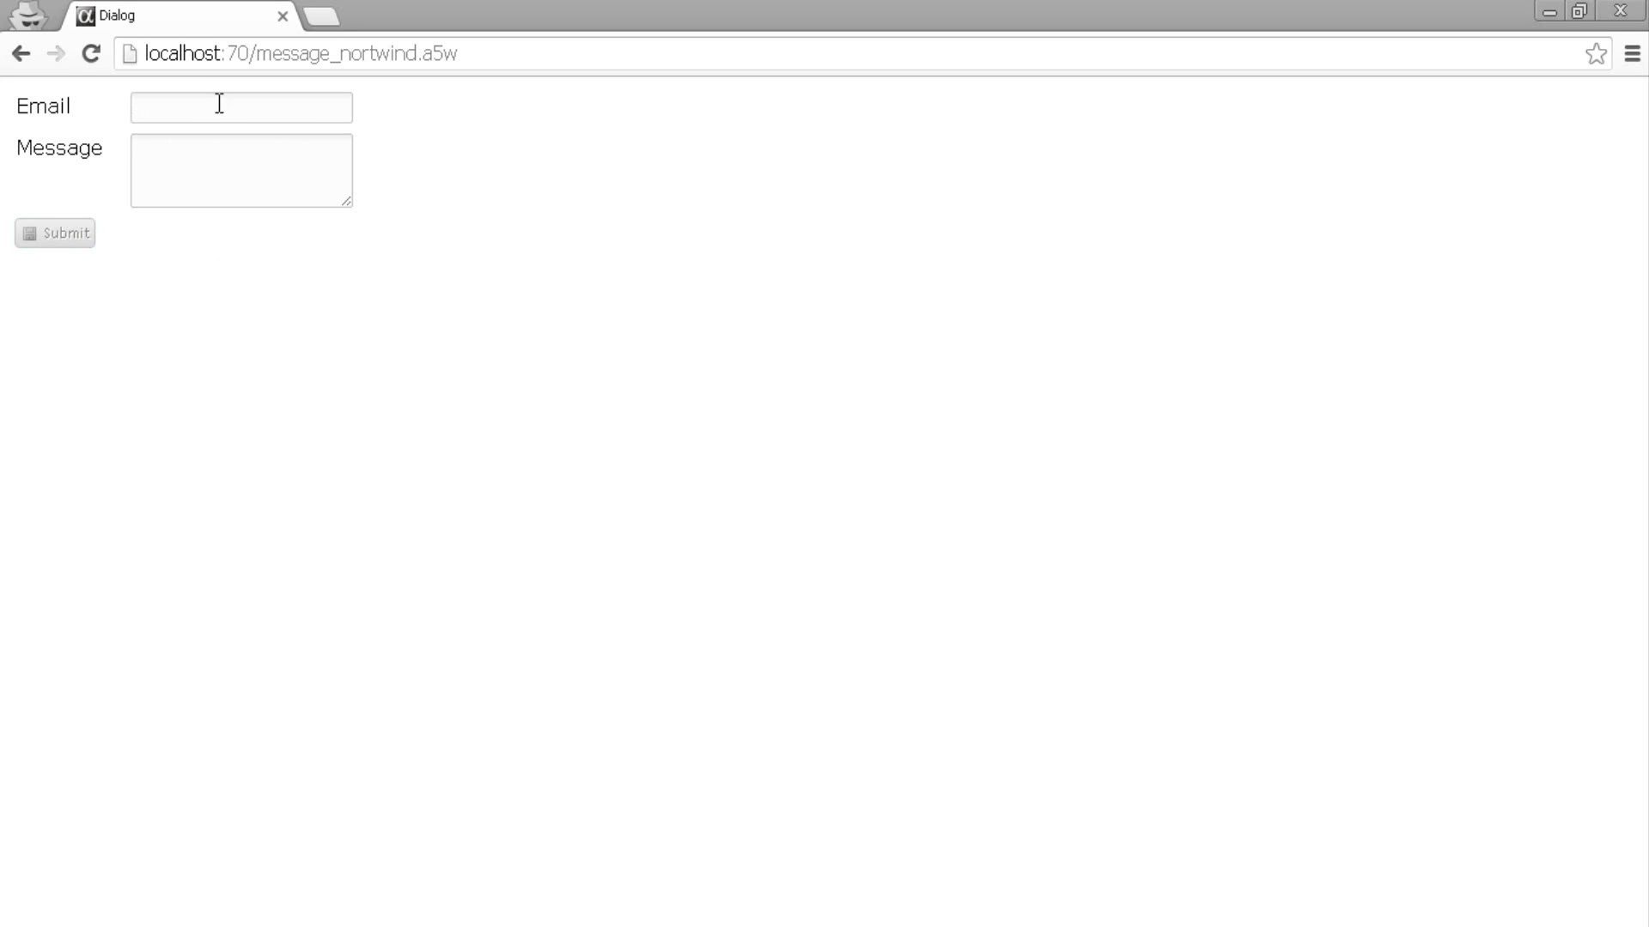
left_click(247, 181)
left_click(242, 110)
- Switch to Alpha Five, open the Database Explorer, and add the named connection Nortwind to it
left_click(791, 921)
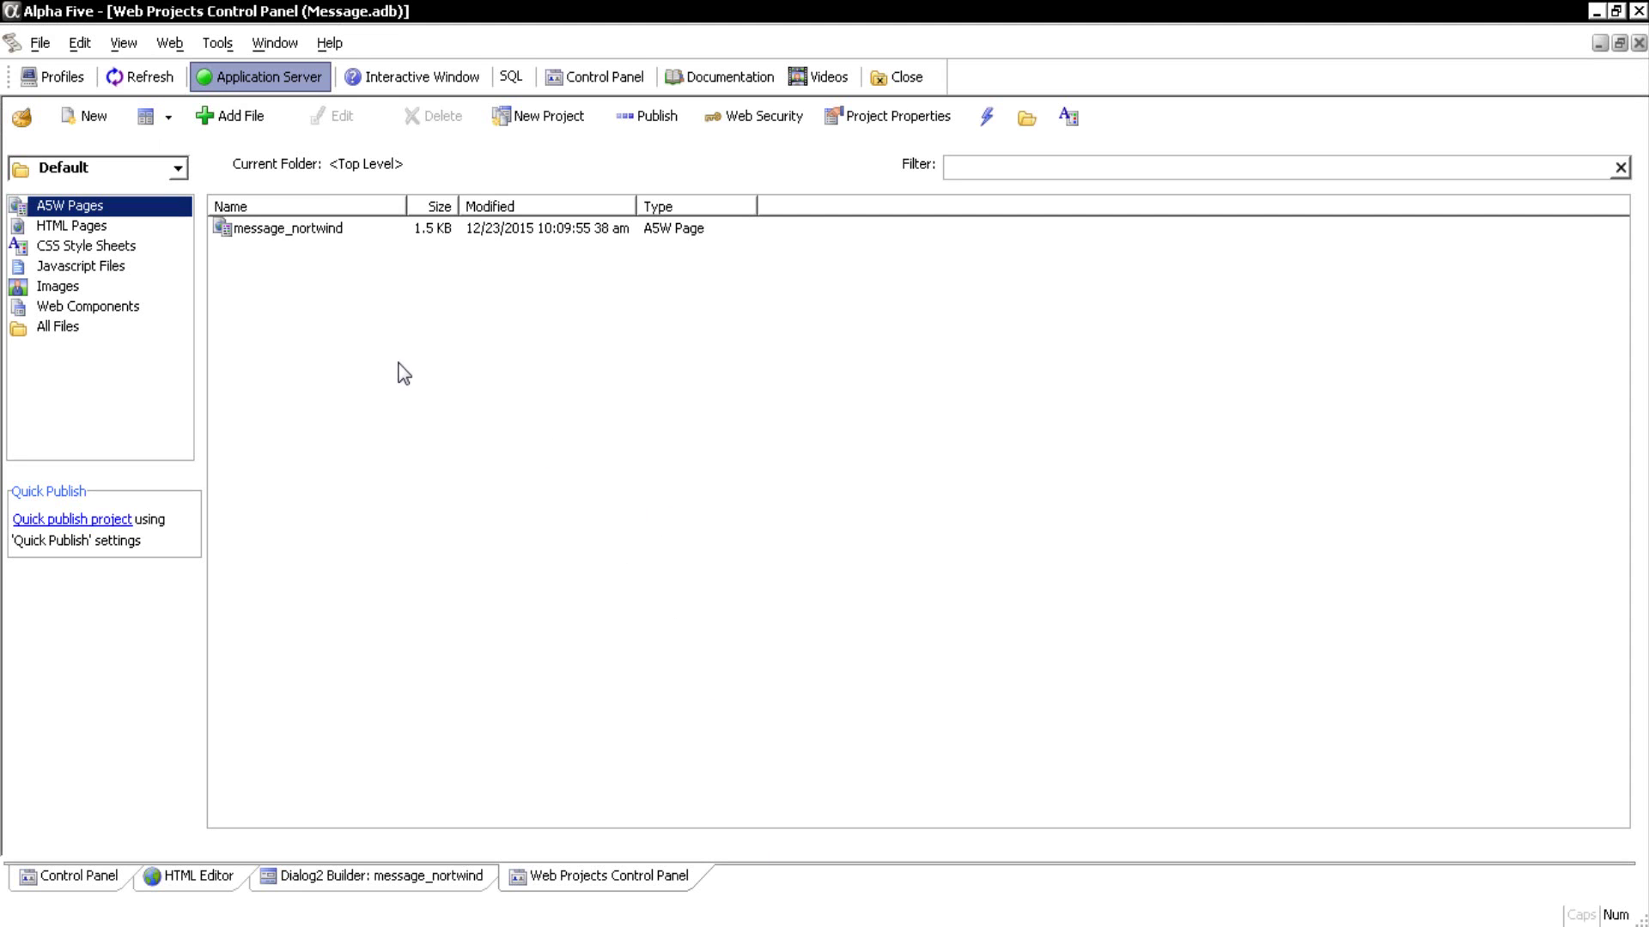
left_click(218, 43)
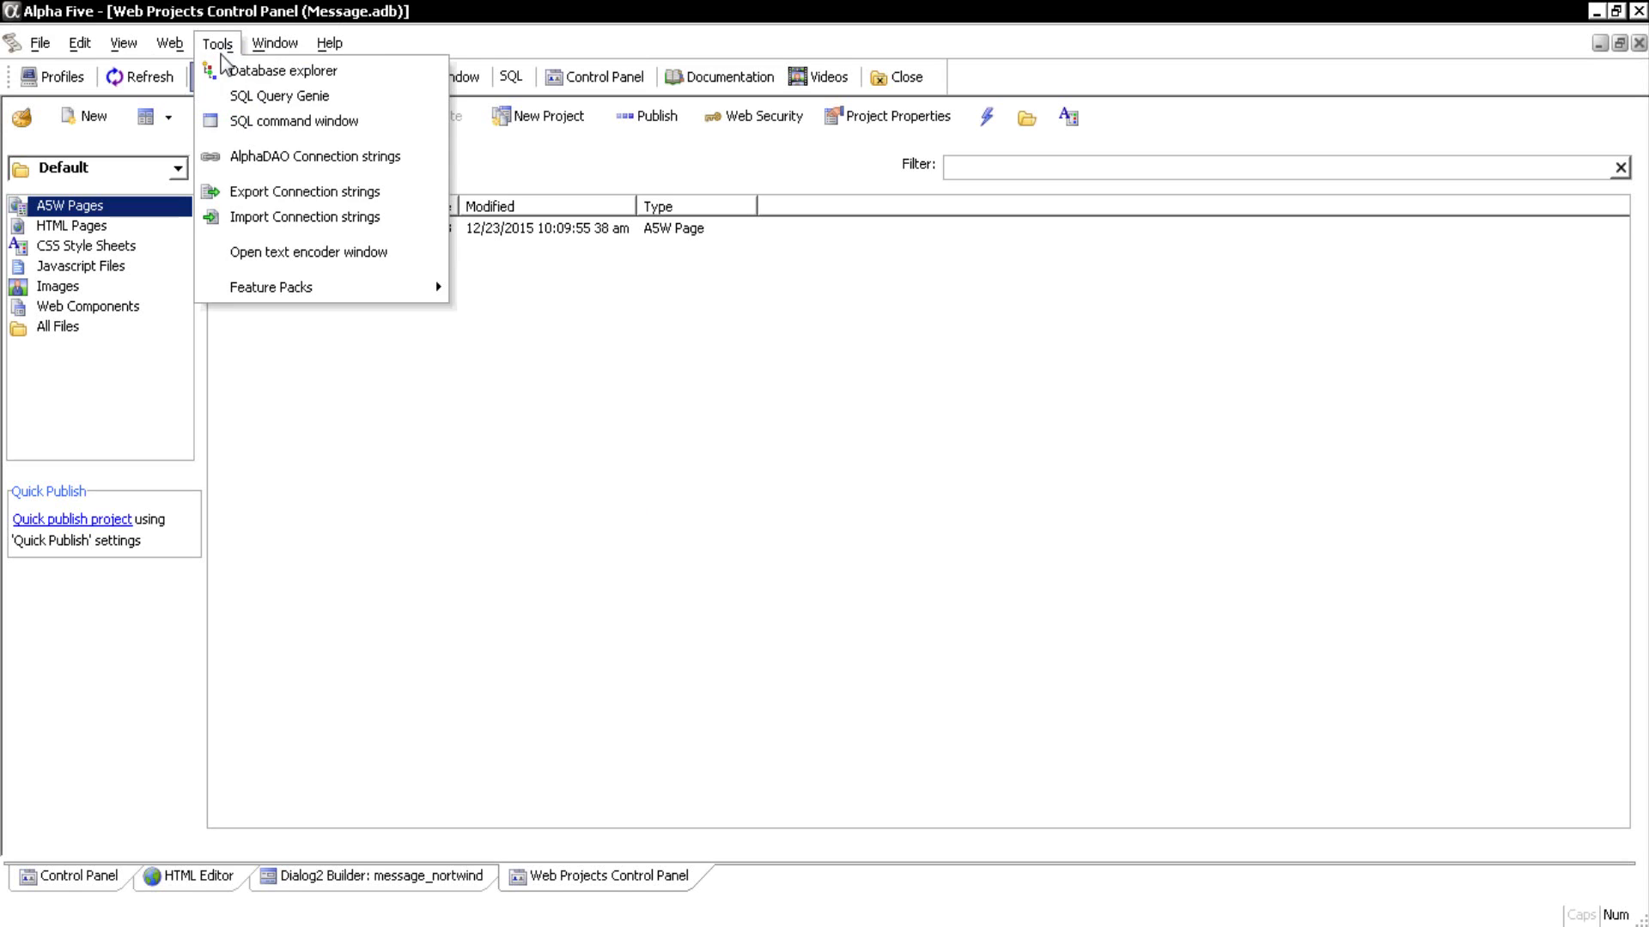
left_click(230, 68)
left_click(657, 214)
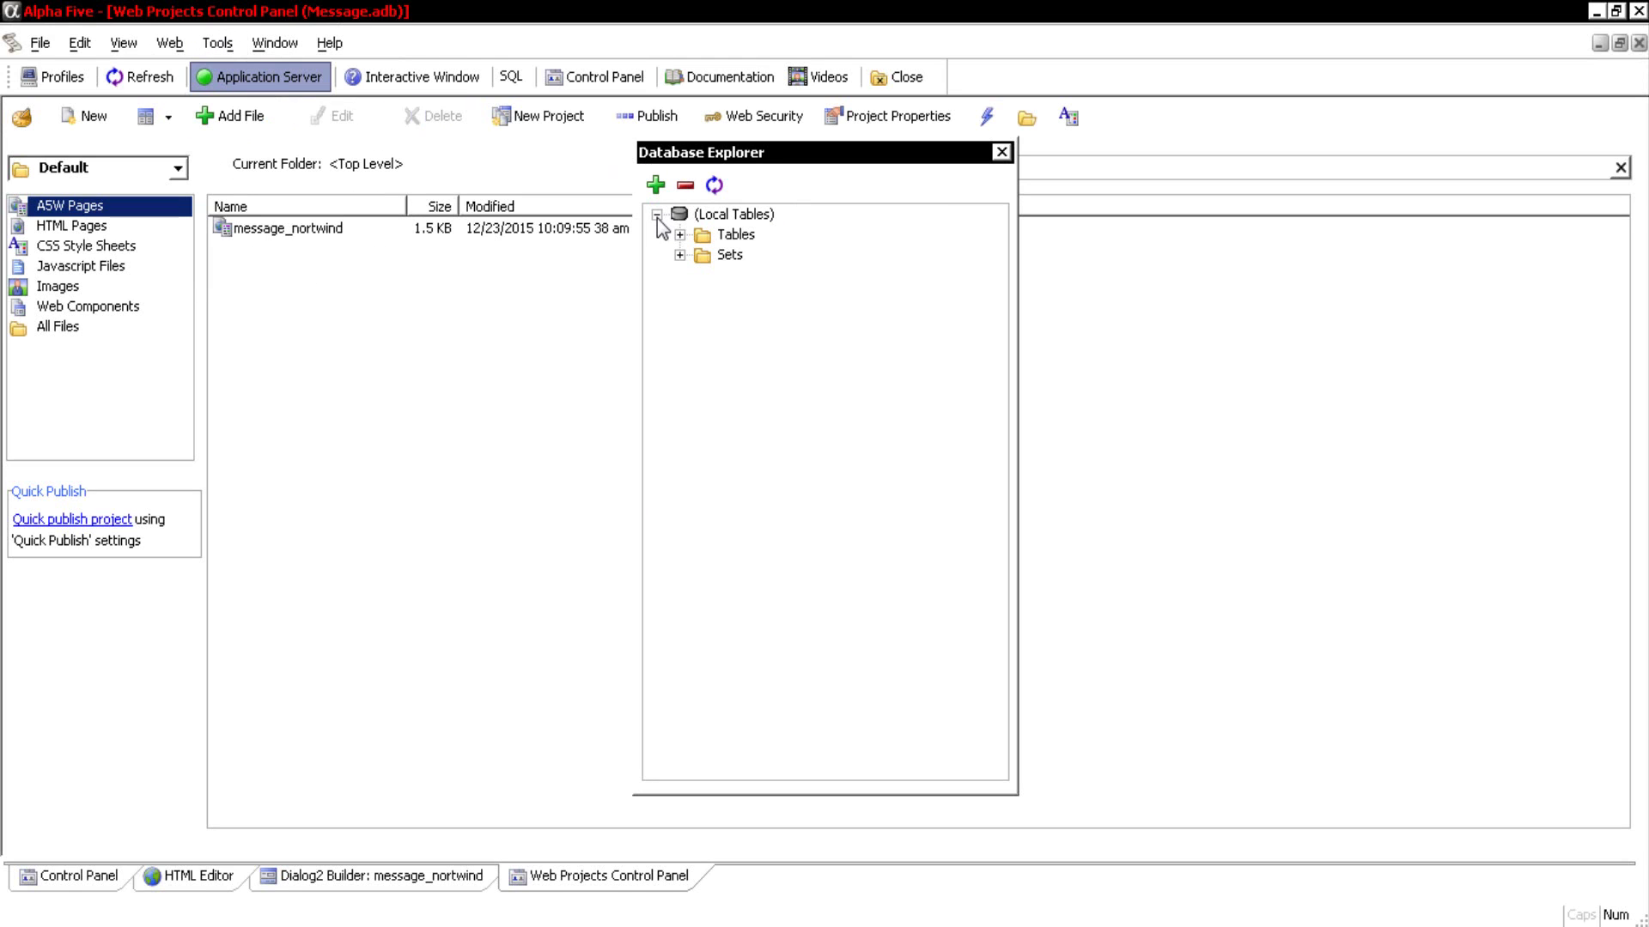
left_click(656, 184)
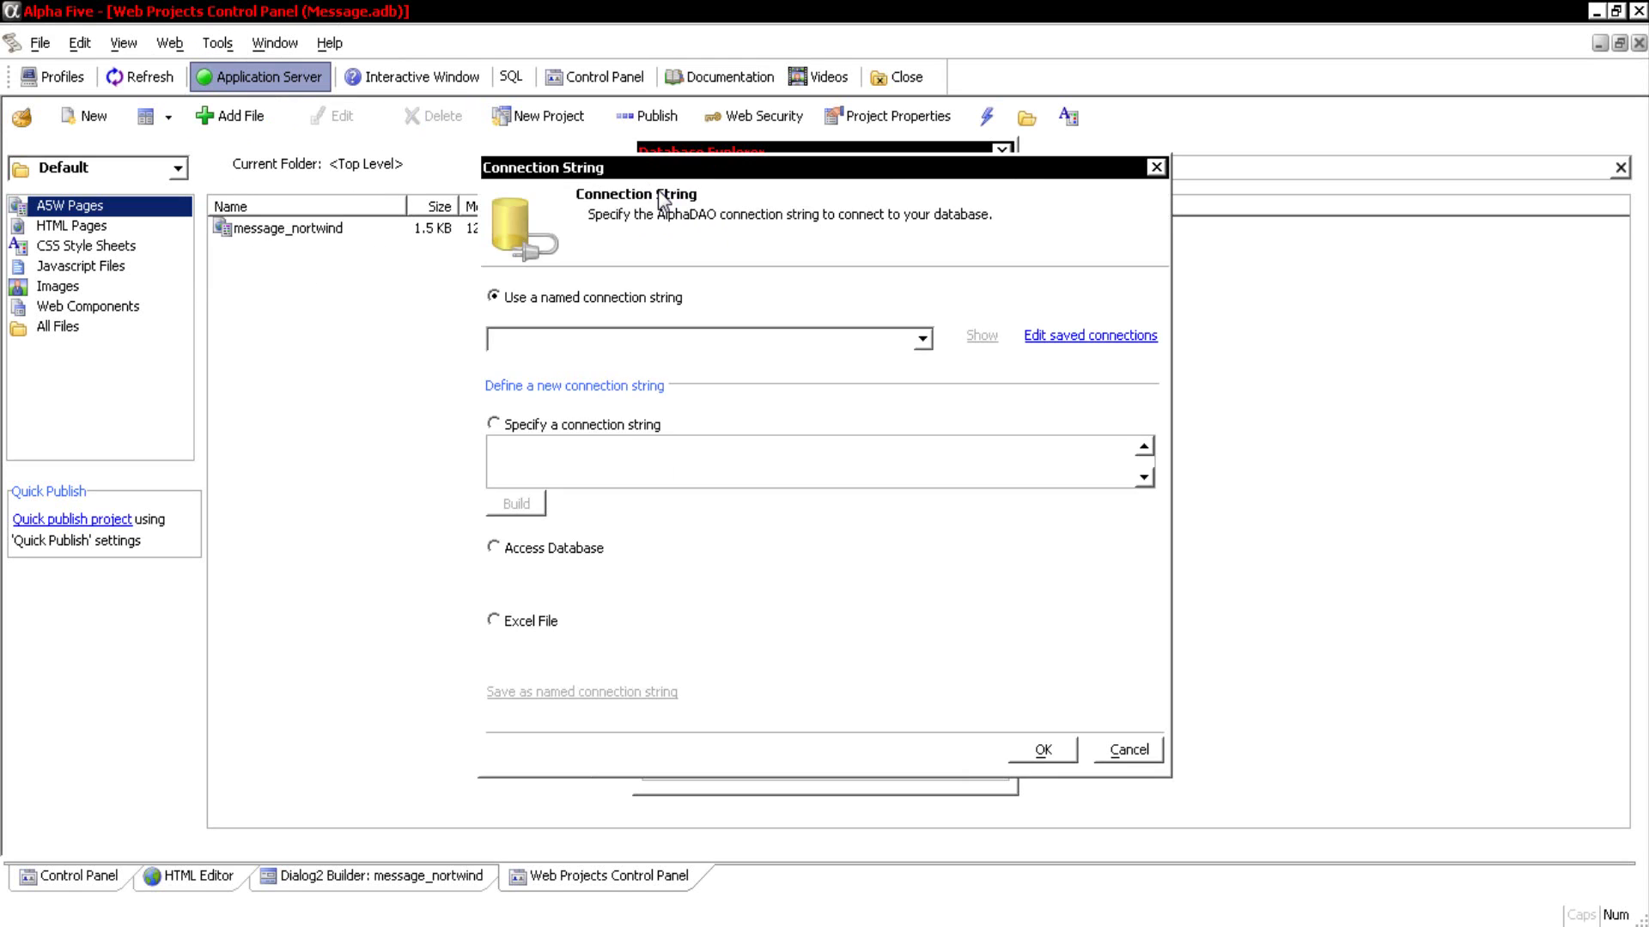
left_click(921, 338)
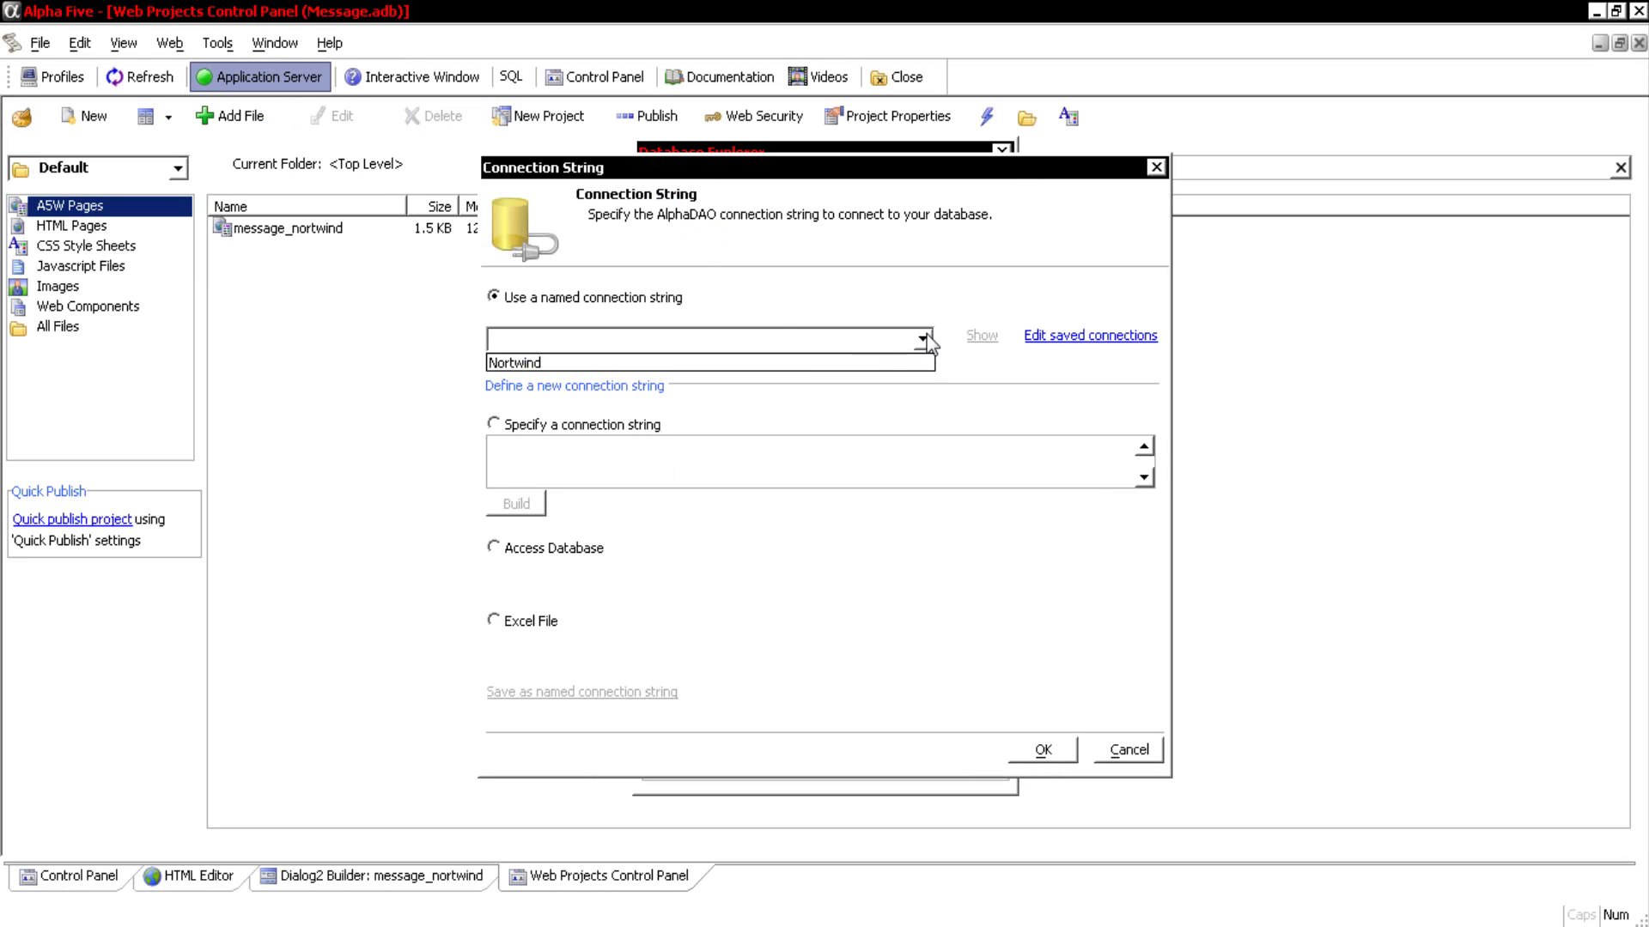
left_click(799, 361)
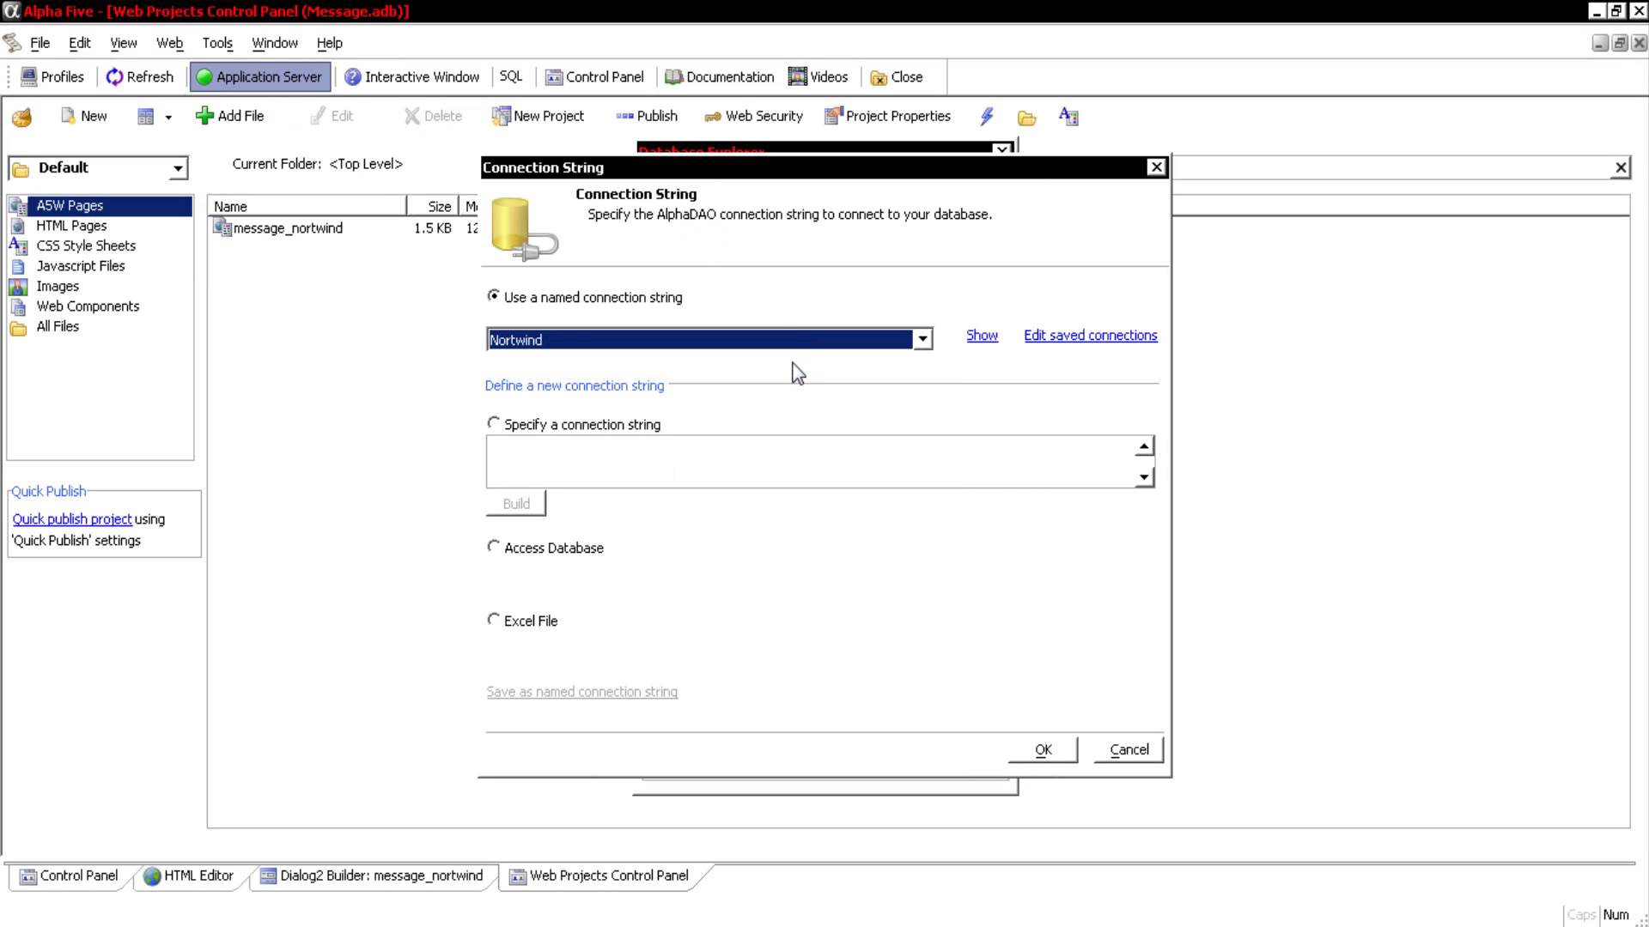
left_click(1042, 750)
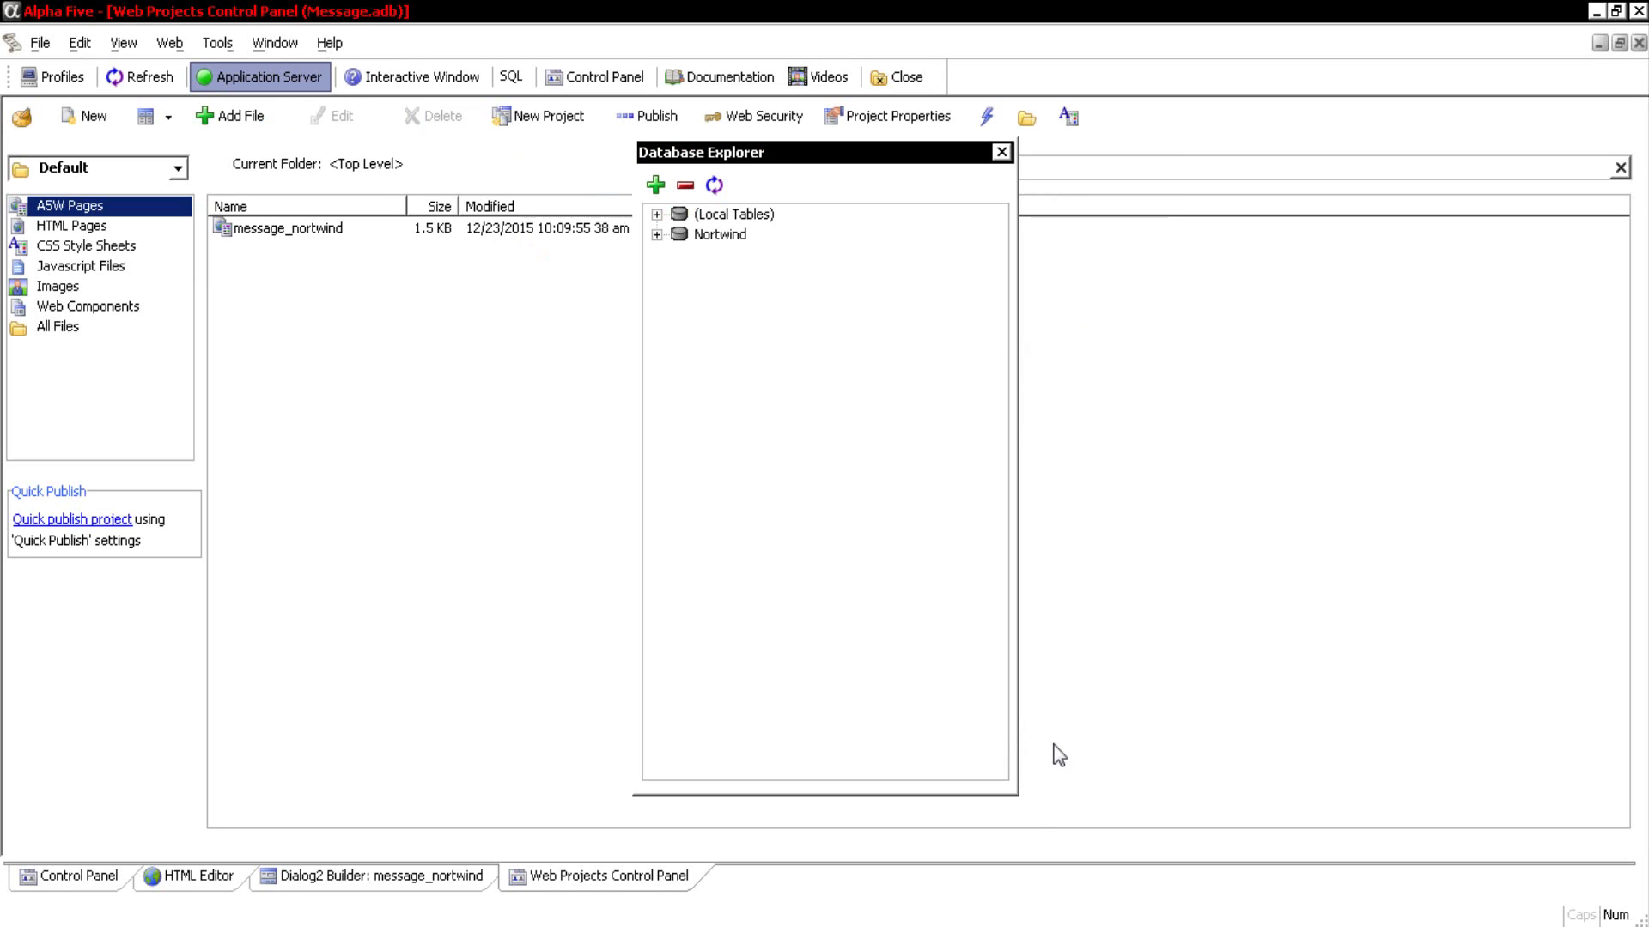
- List the Nortwind connection's tables and inspect the fields of the message_nortwind table, then collapse its field list
left_click(657, 234)
left_click(680, 255)
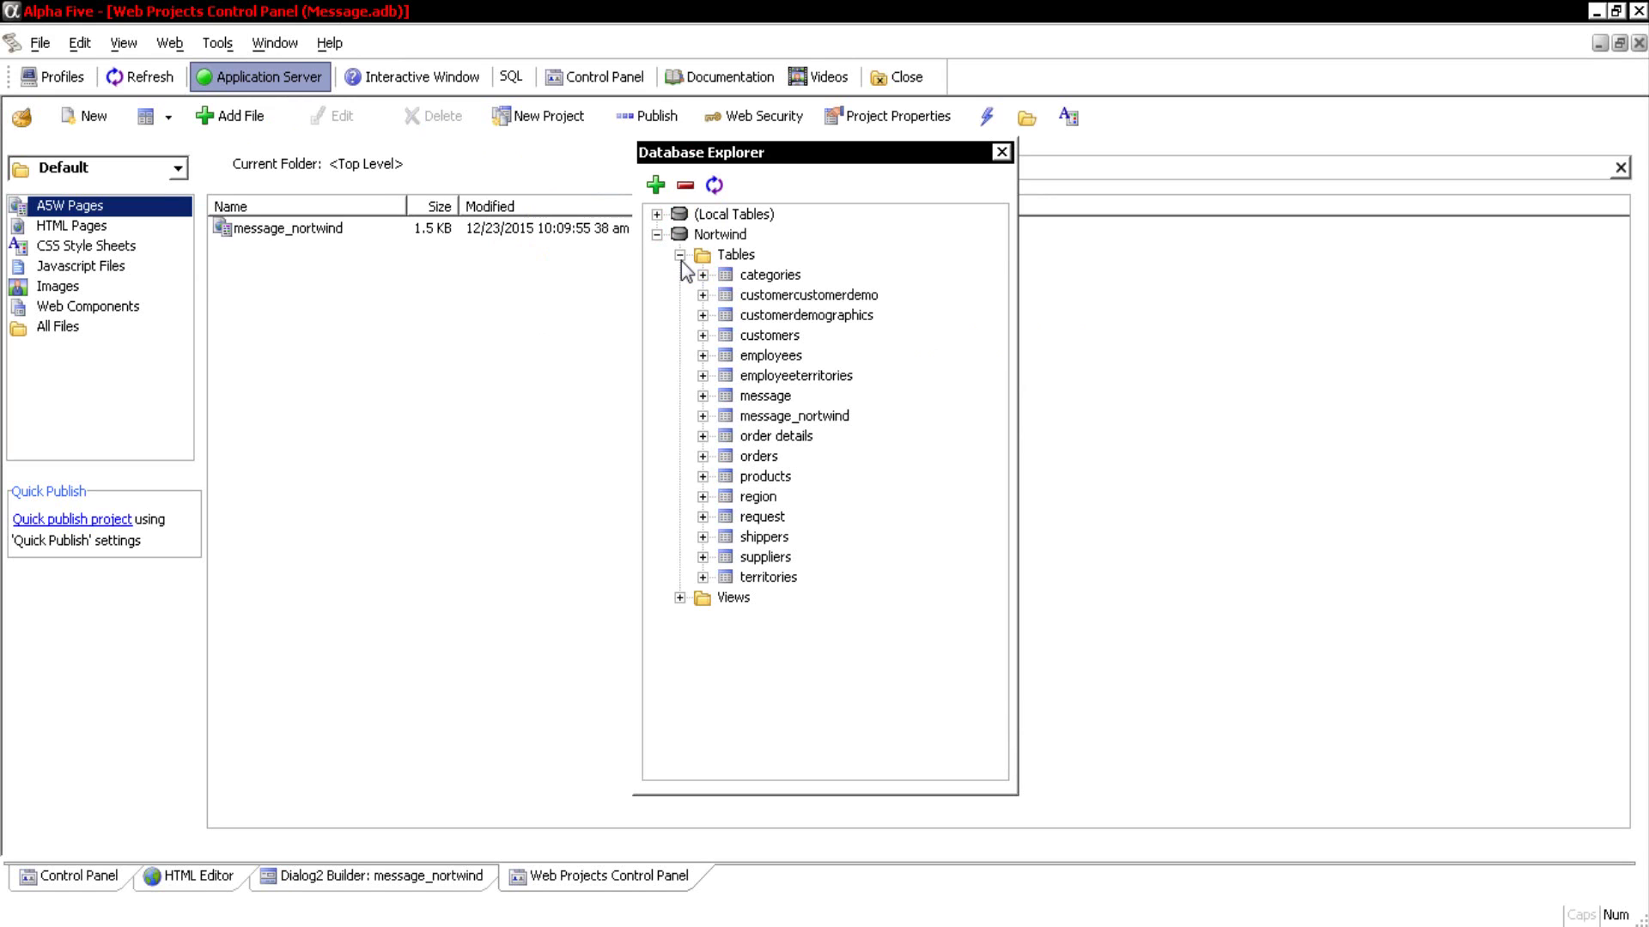
left_click(778, 417)
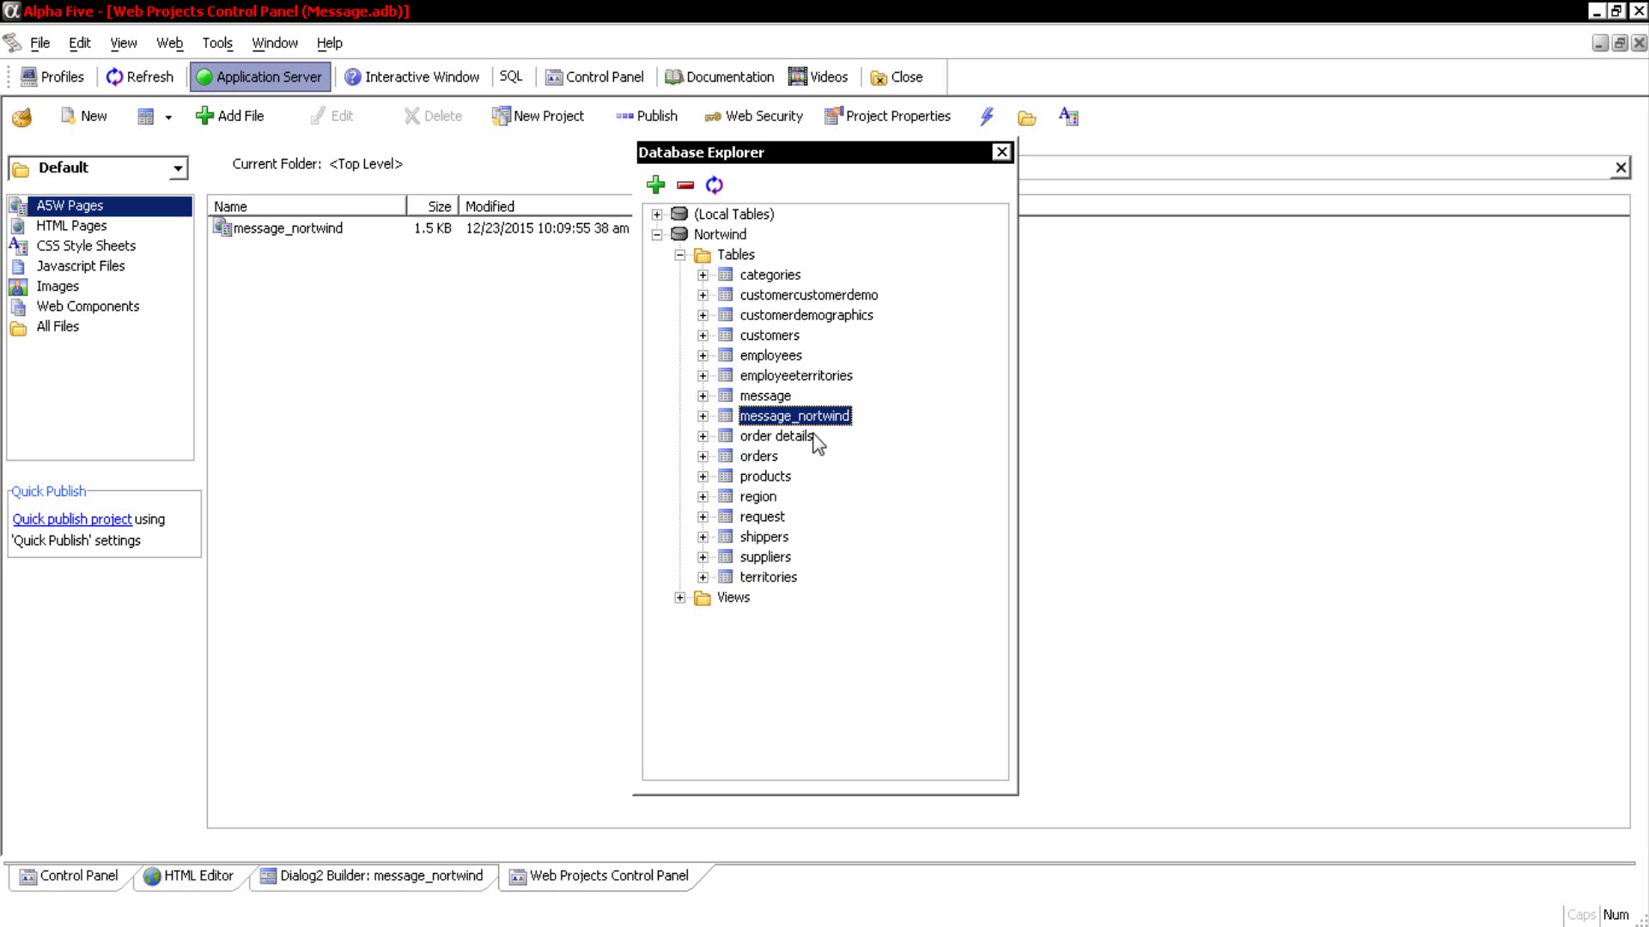
left_click(702, 416)
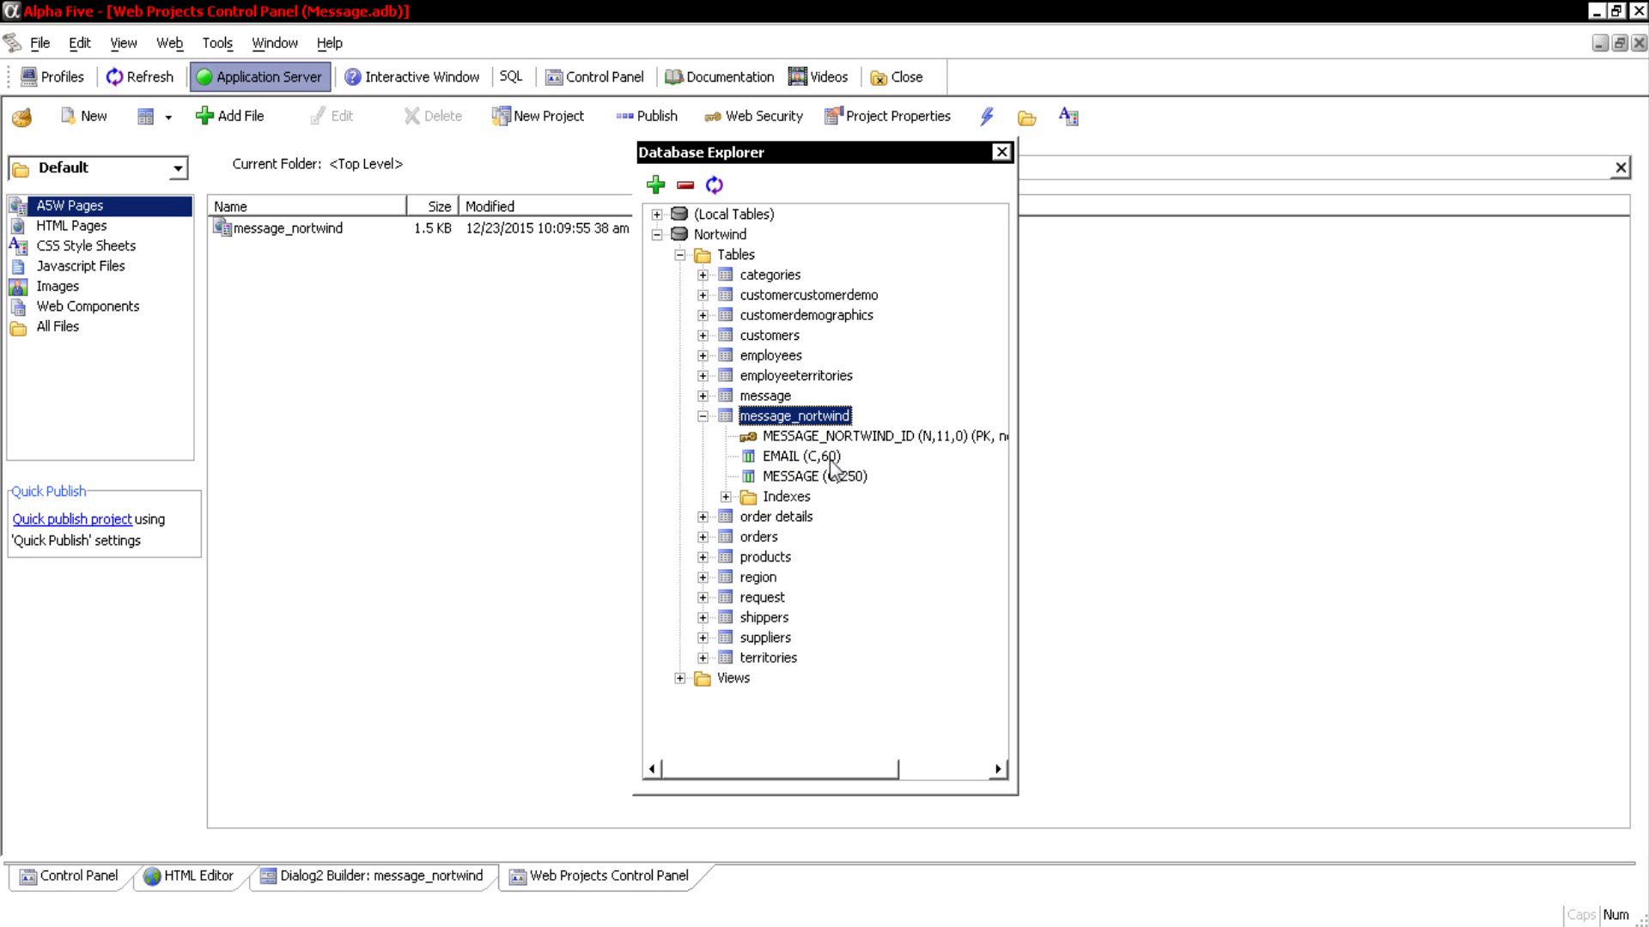
left_click(703, 417)
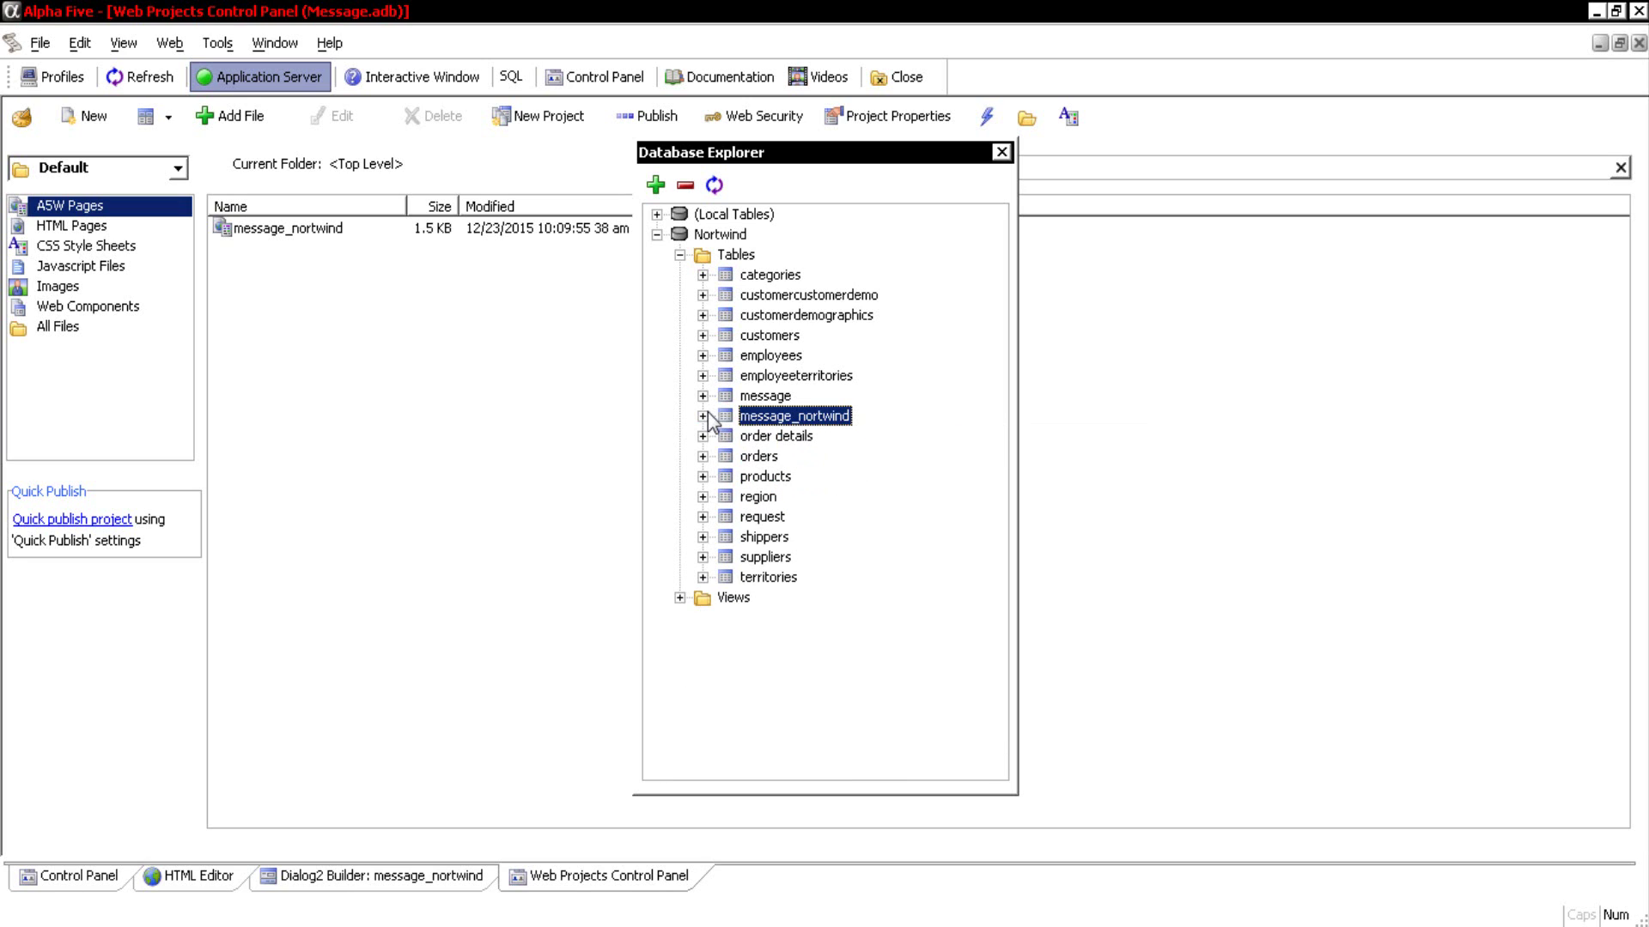
- Show the data in the message_nortwind table and adjust the column widths so the headings and the saved record are fully readable
right_click(759, 424)
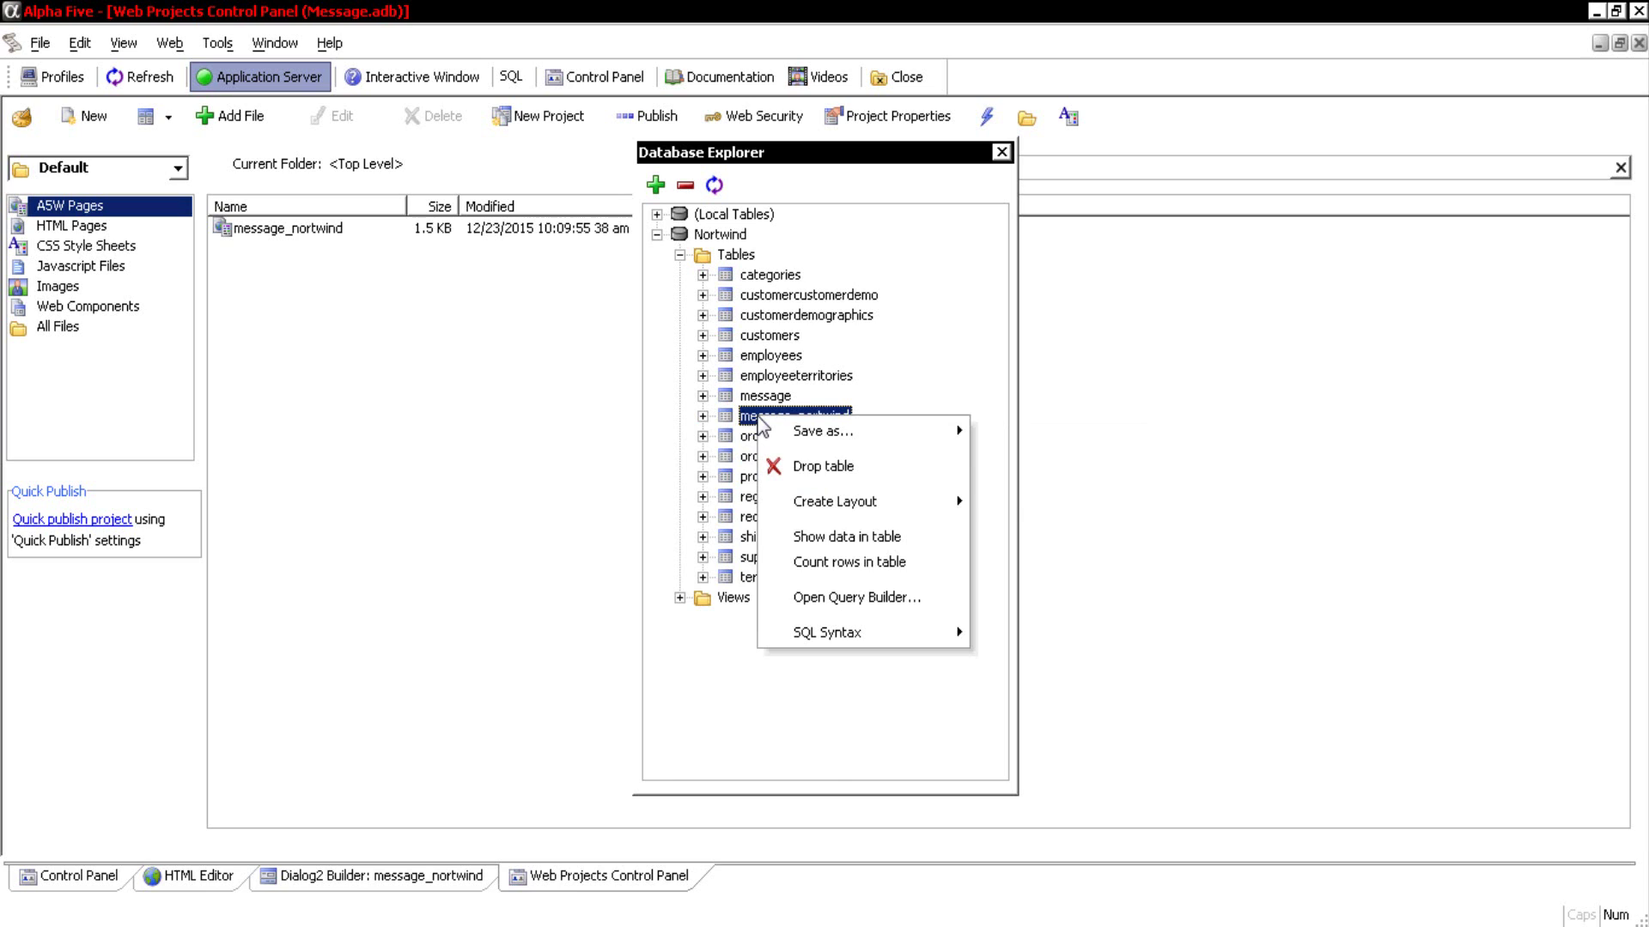
left_click(829, 536)
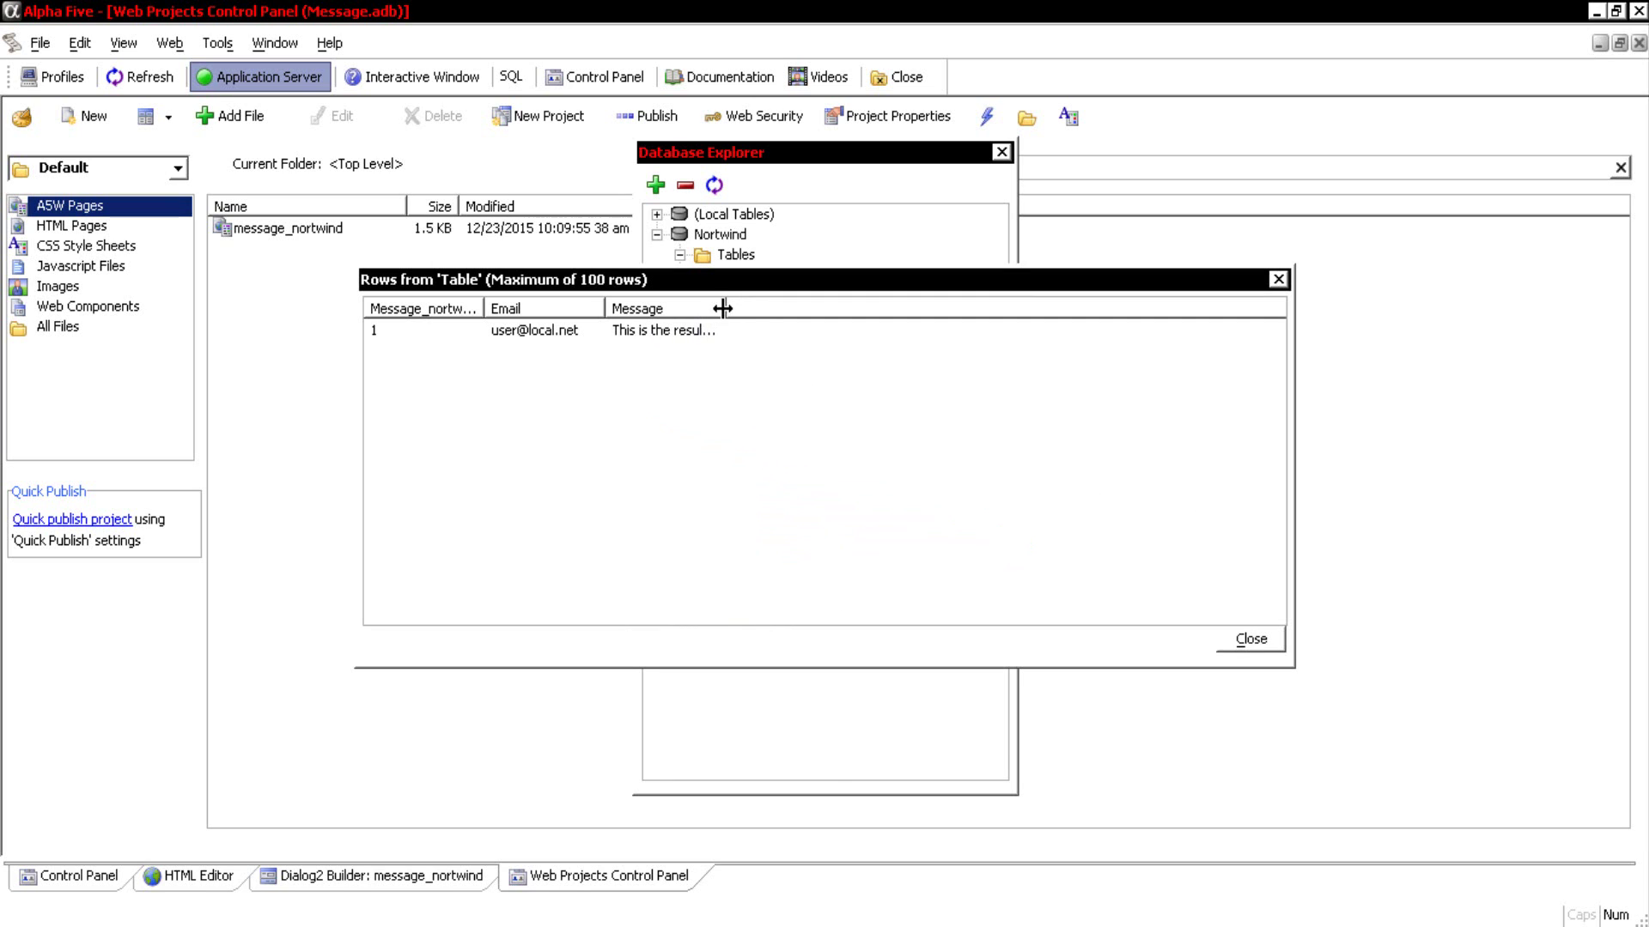
double_click(722, 308)
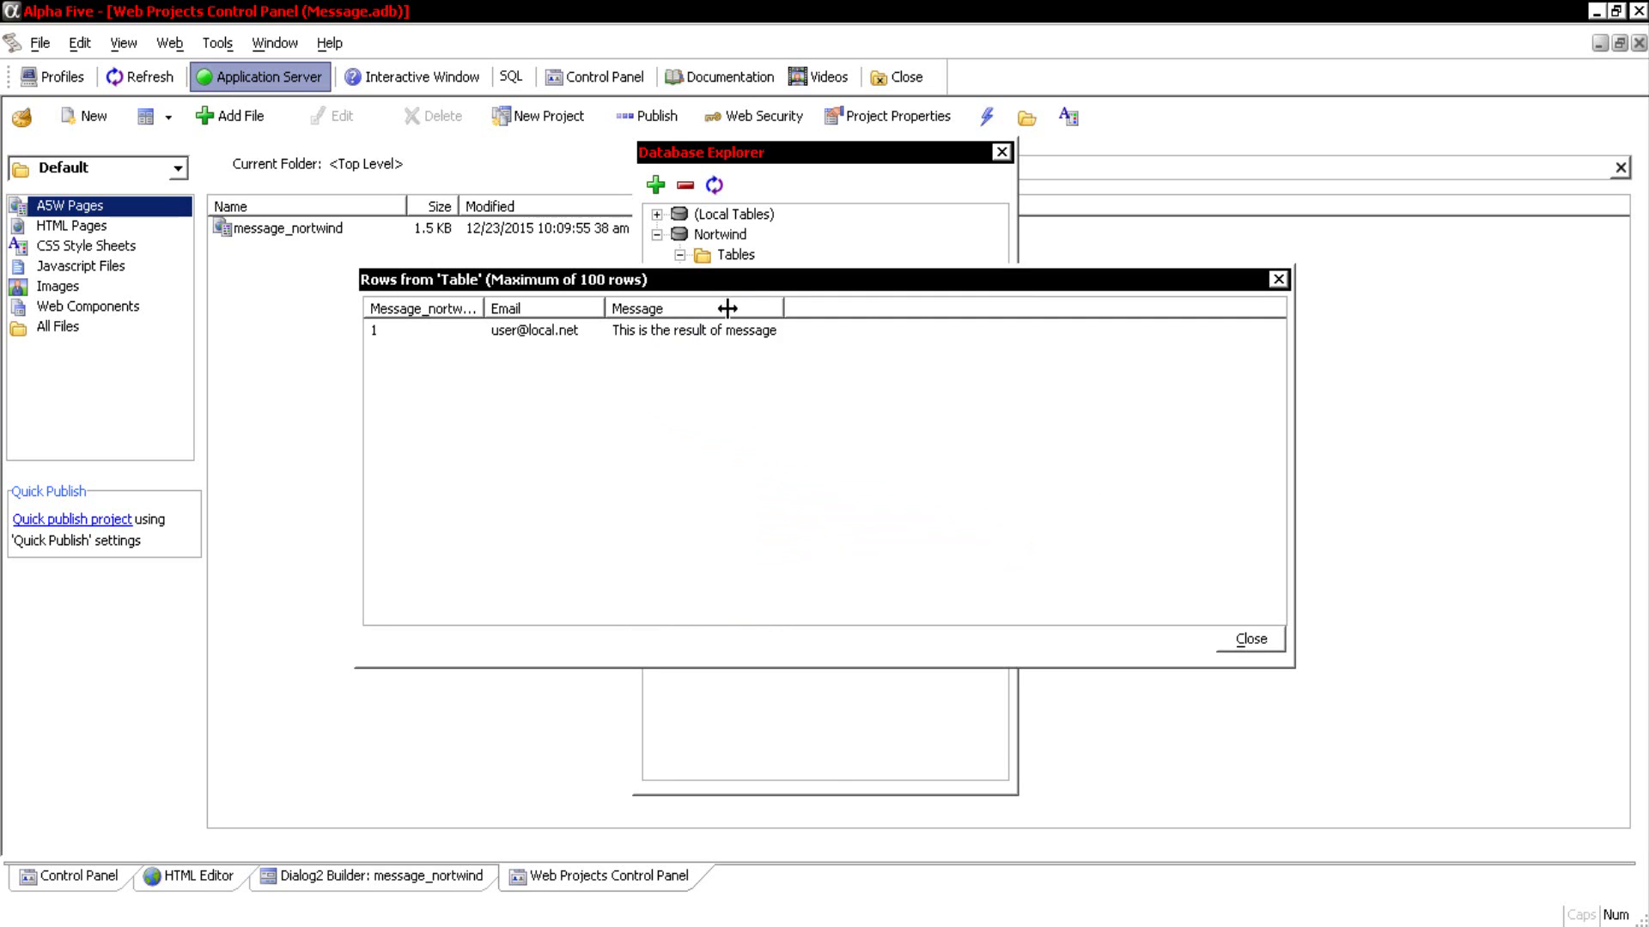
double_click(603, 306)
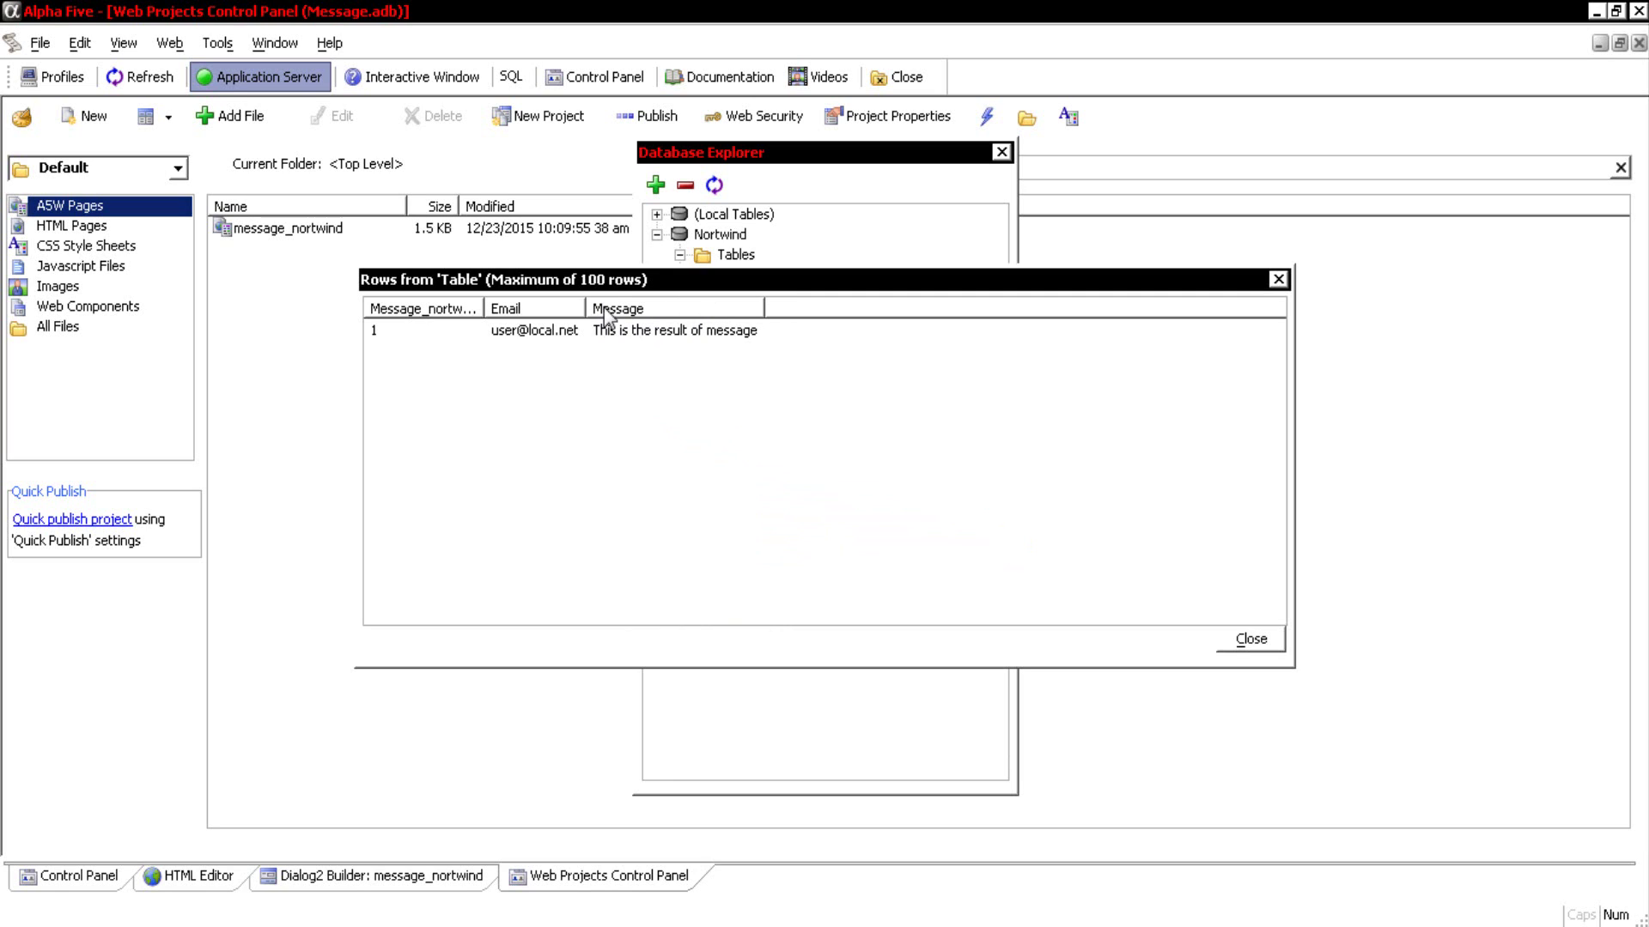
double_click(486, 309)
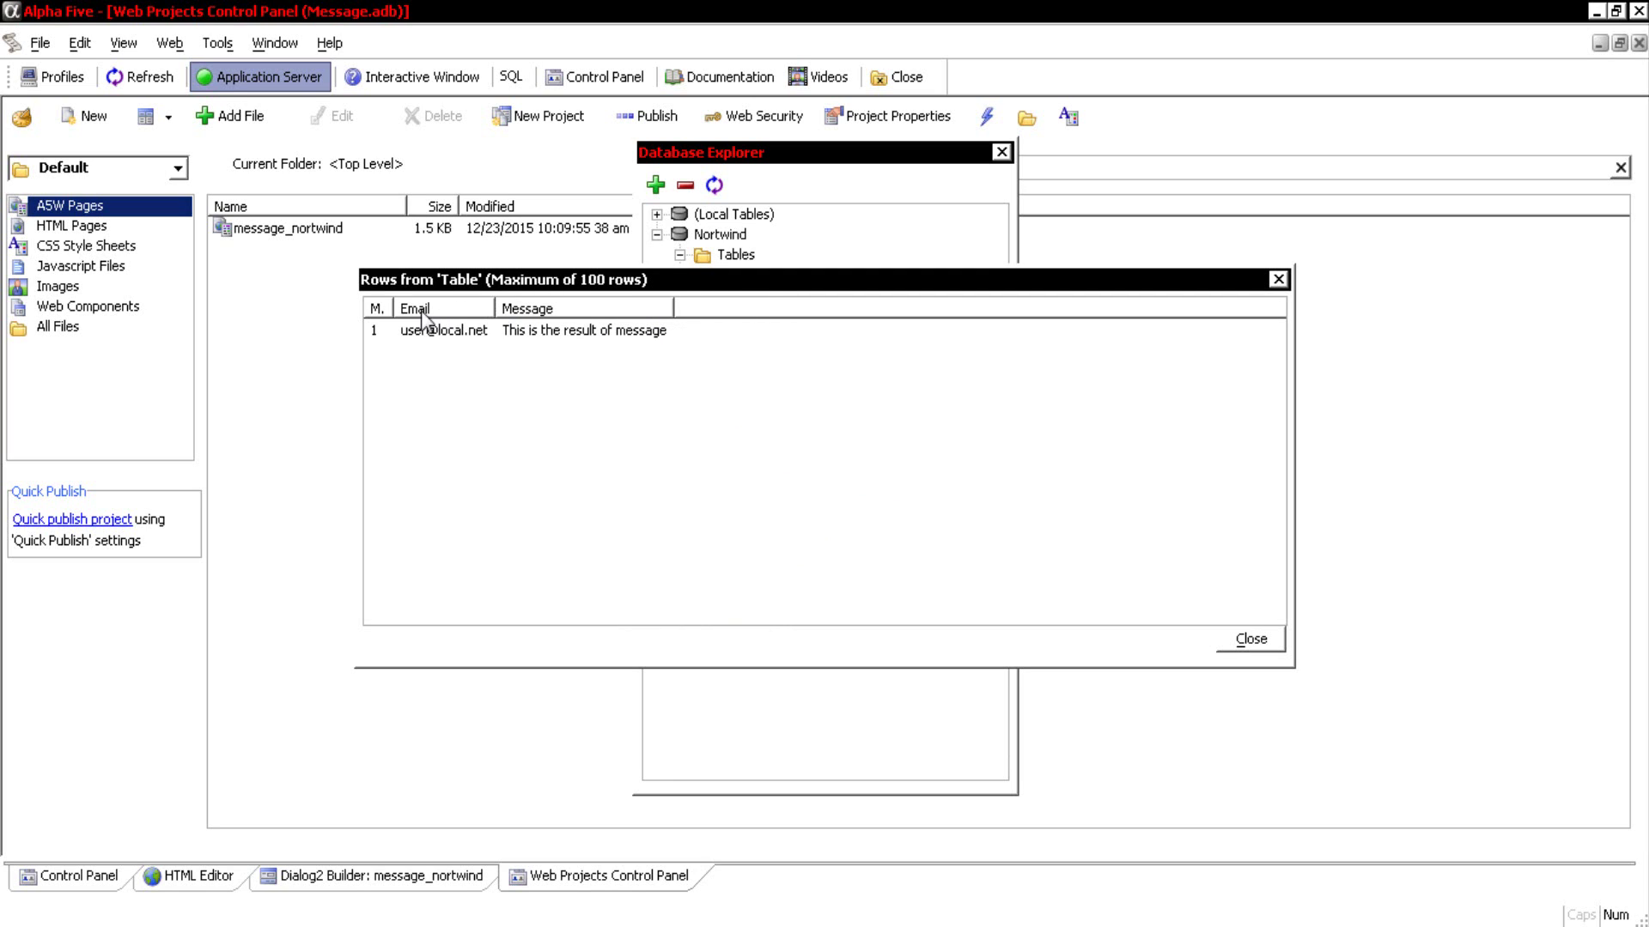
left_click_drag(394, 305, 550, 301)
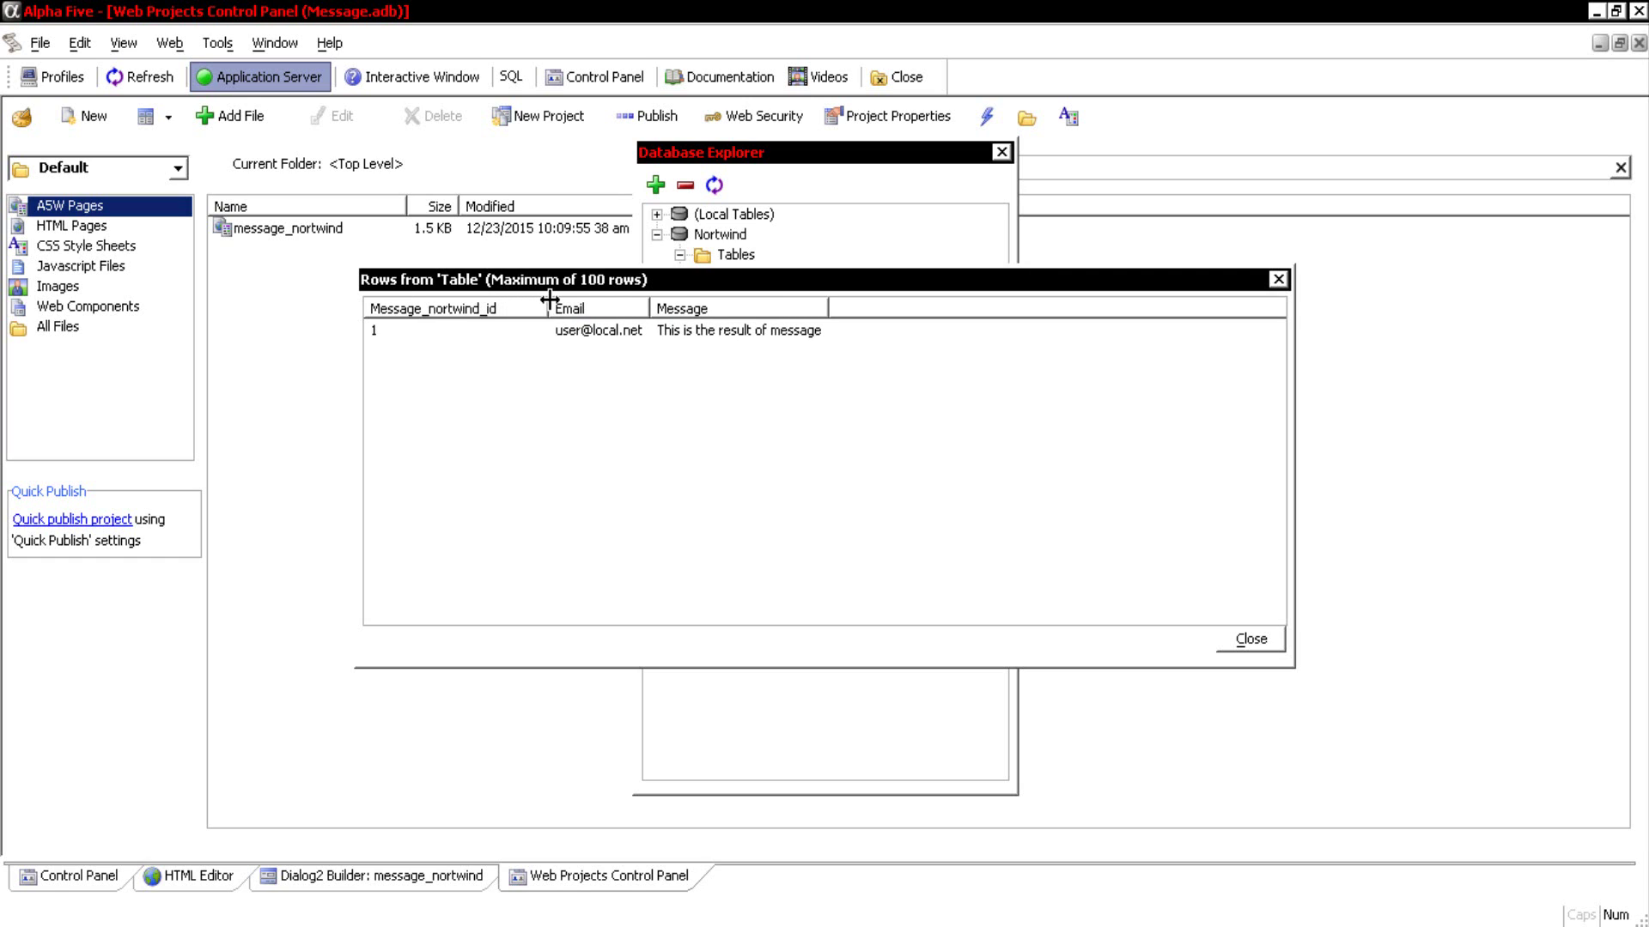